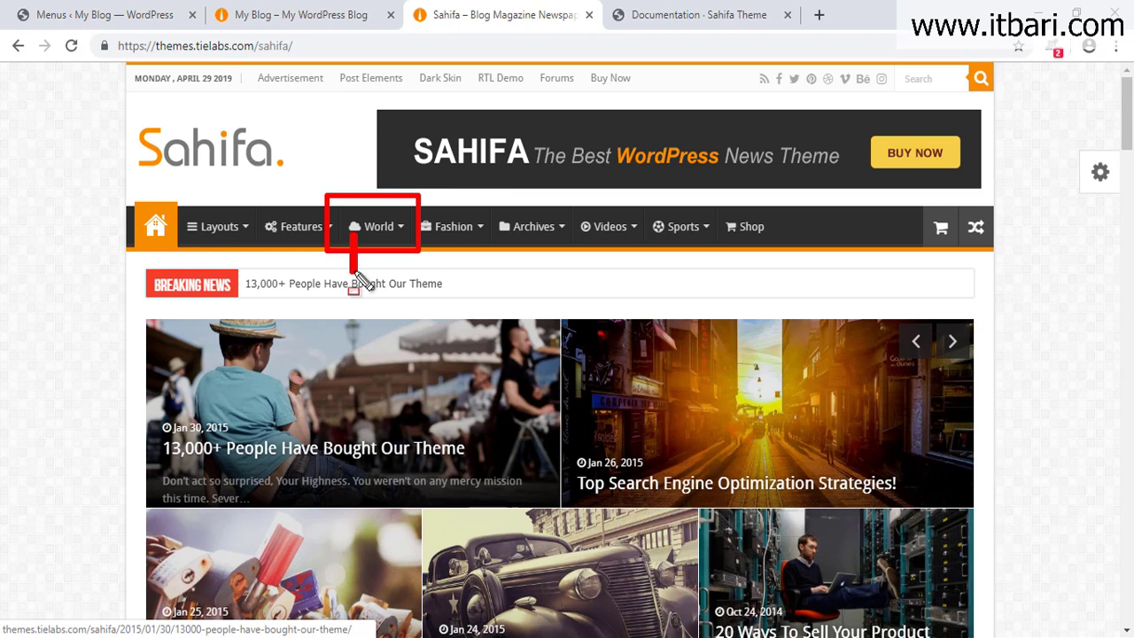
# Step: Examine the icons used in the Archives menu of the Sahifa demo site
pyautogui.moveTo(474, 195); pyautogui.dragTo(574, 257)
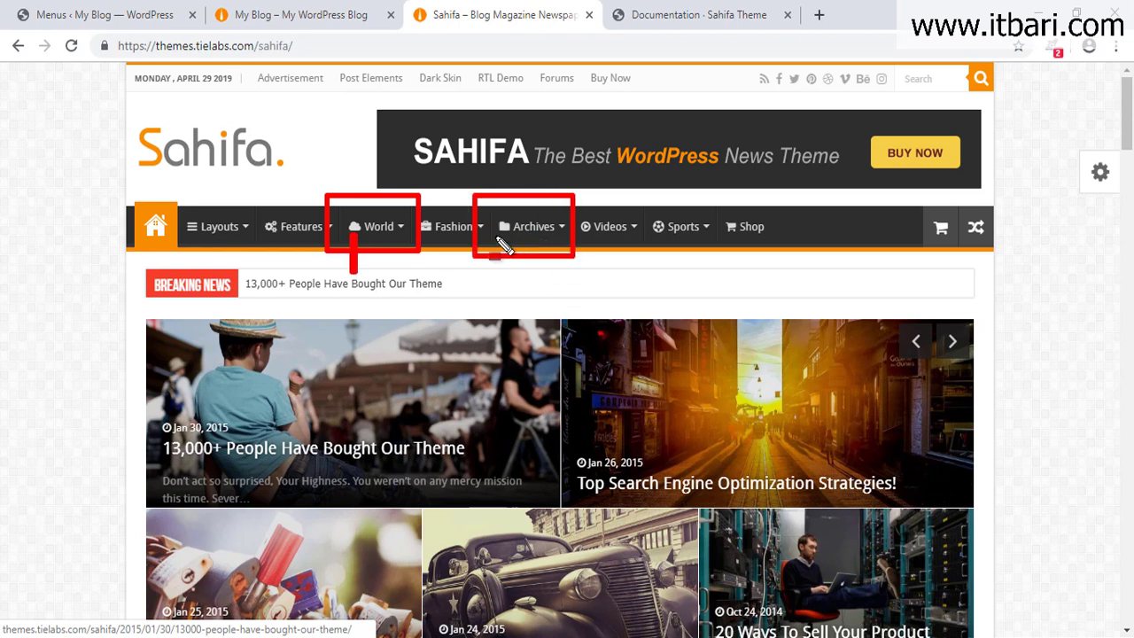
pyautogui.press('Escape')
pyautogui.moveTo(528, 230)
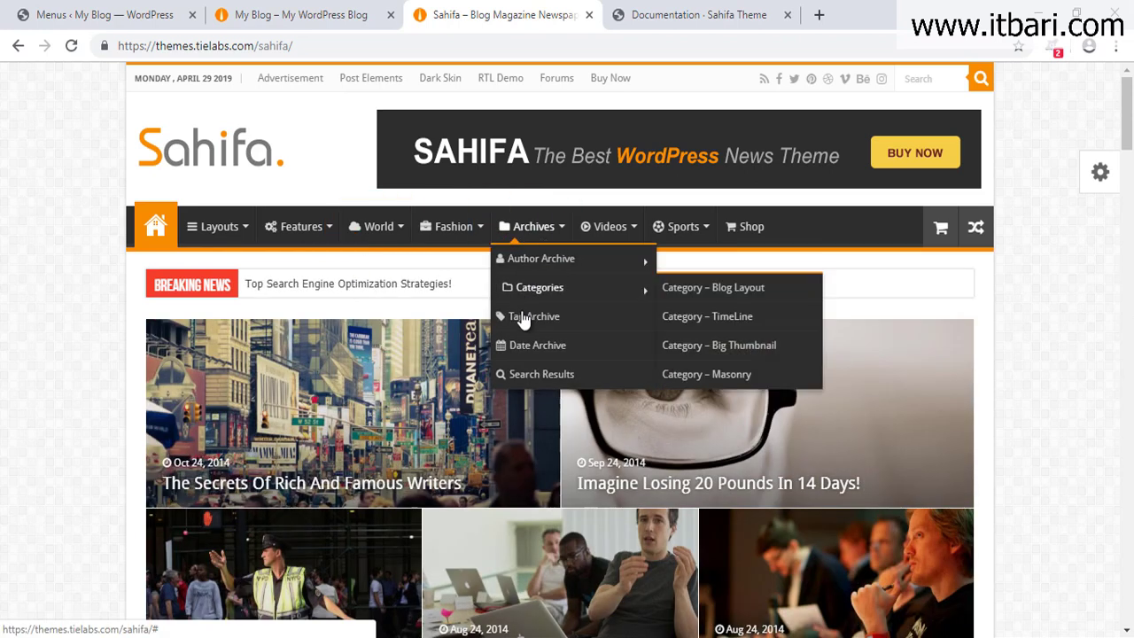
# Step: Expand the Home item in the WordPress Main Menu structure and open its menu icon picker
pyautogui.click(137, 18)
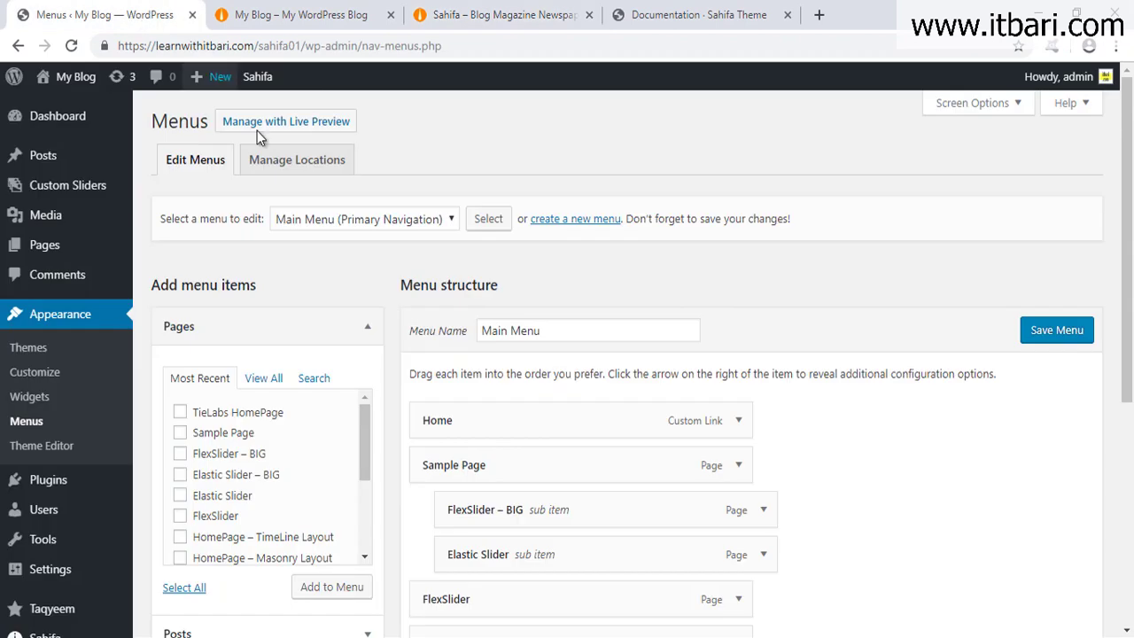
pyautogui.scroll(-2, 1063, 488)
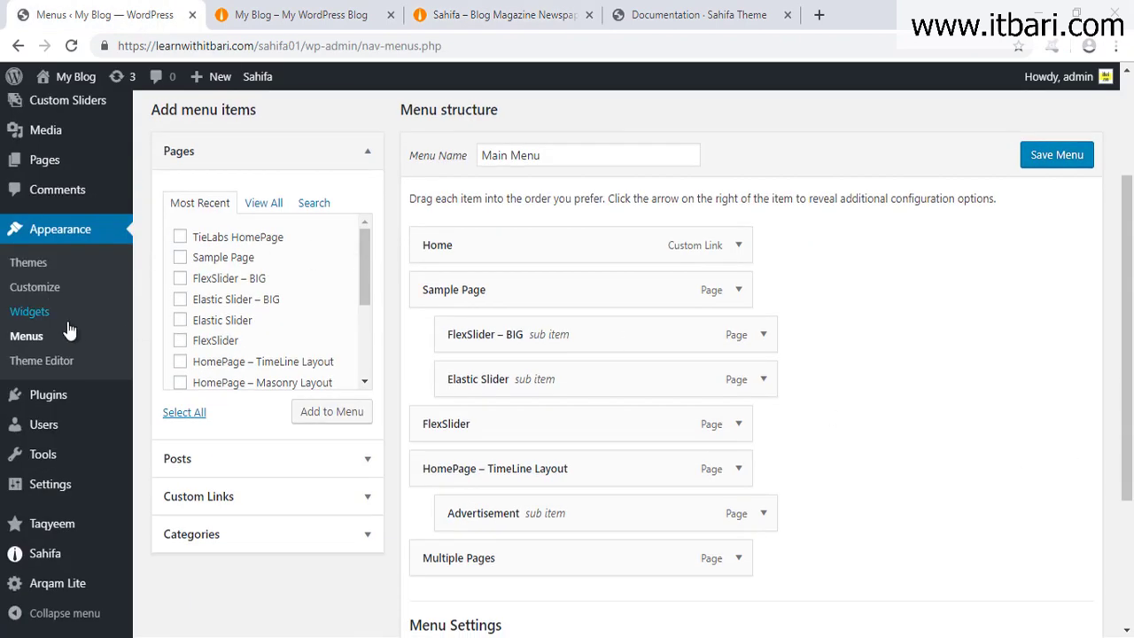
pyautogui.click(741, 246)
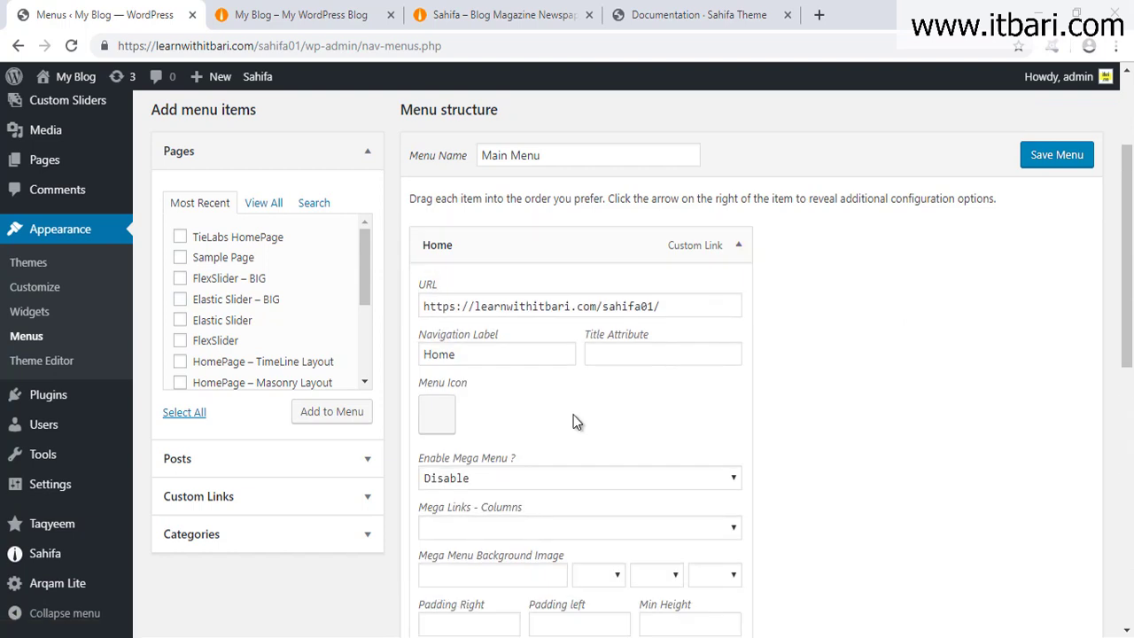
pyautogui.scroll(-1, 574, 415)
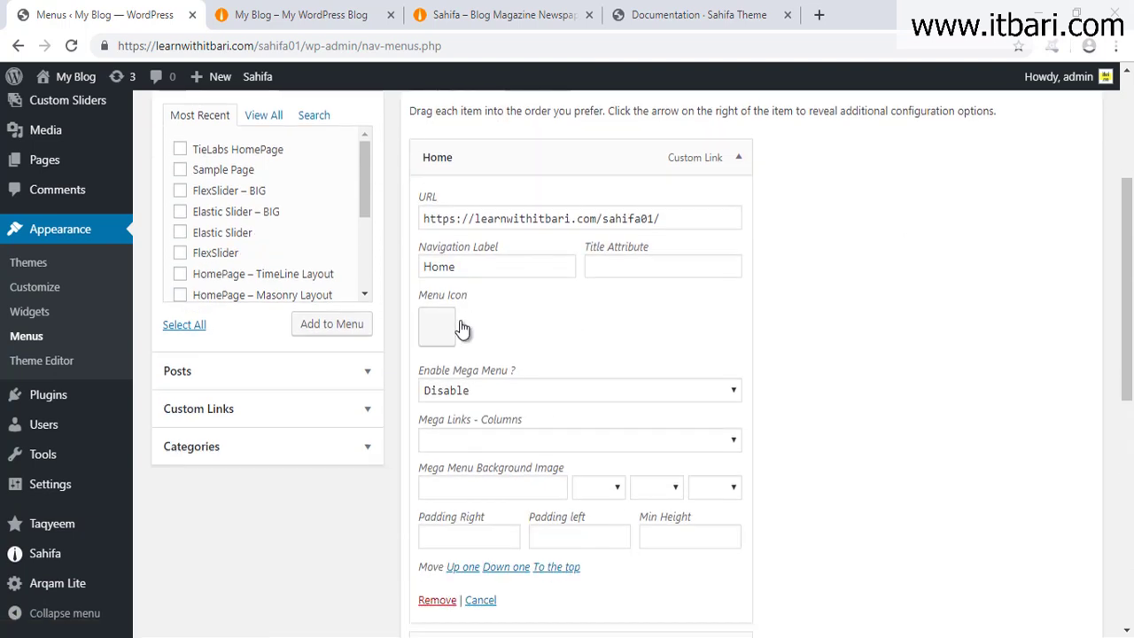
pyautogui.click(429, 330)
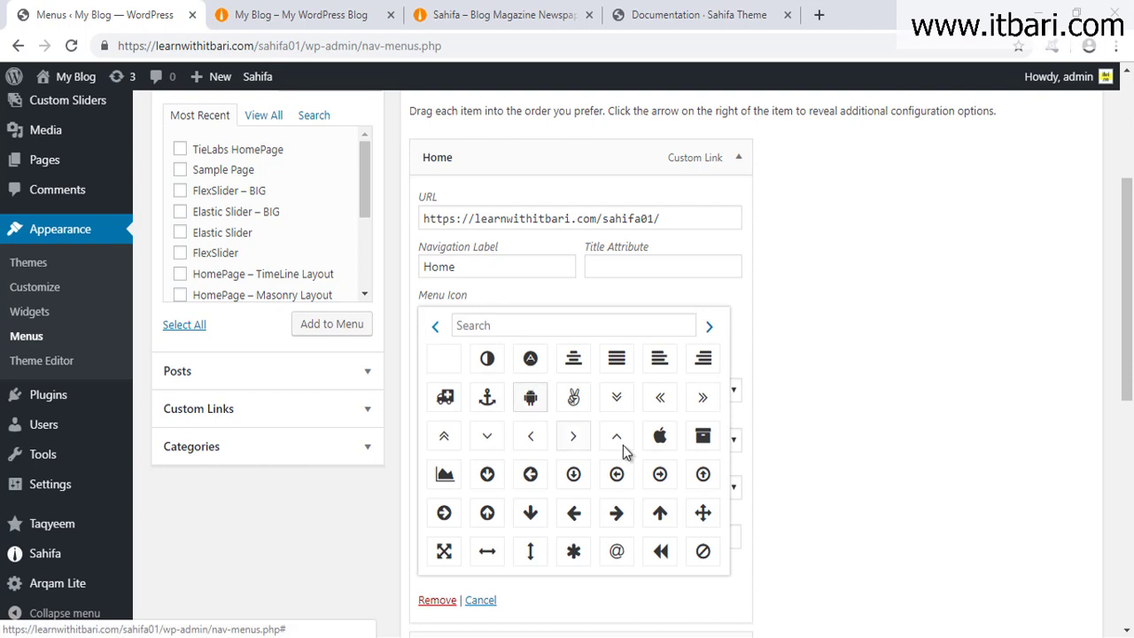
# Step: Browse through the pages of icons available for the Home item
pyautogui.scroll(-2, 611, 443)
pyautogui.scroll(2, 615, 393)
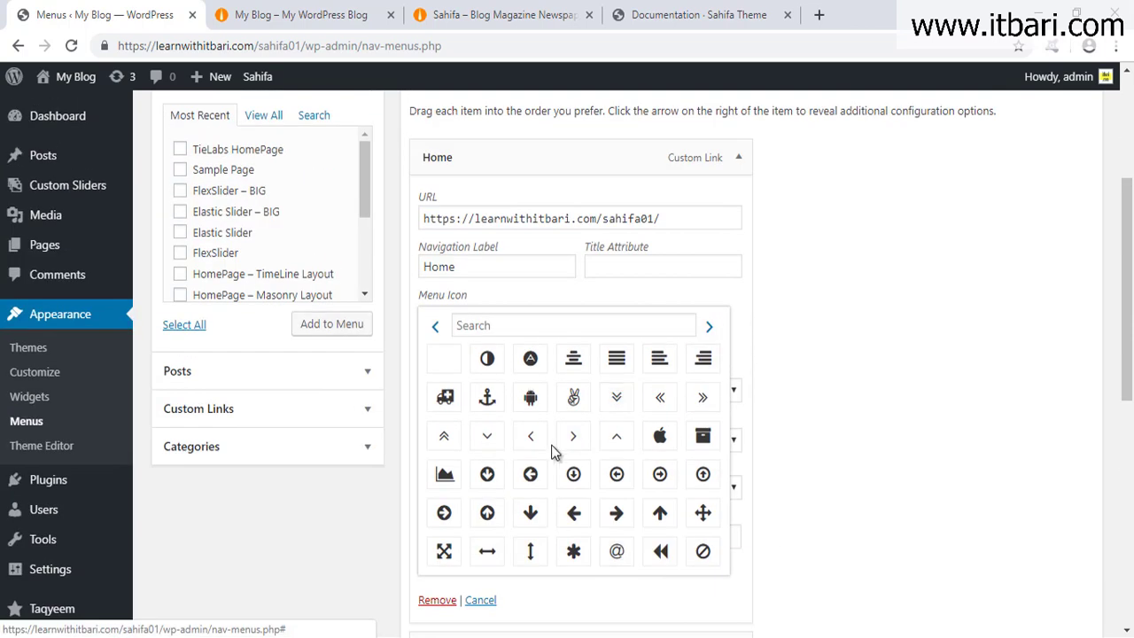
pyautogui.click(526, 327)
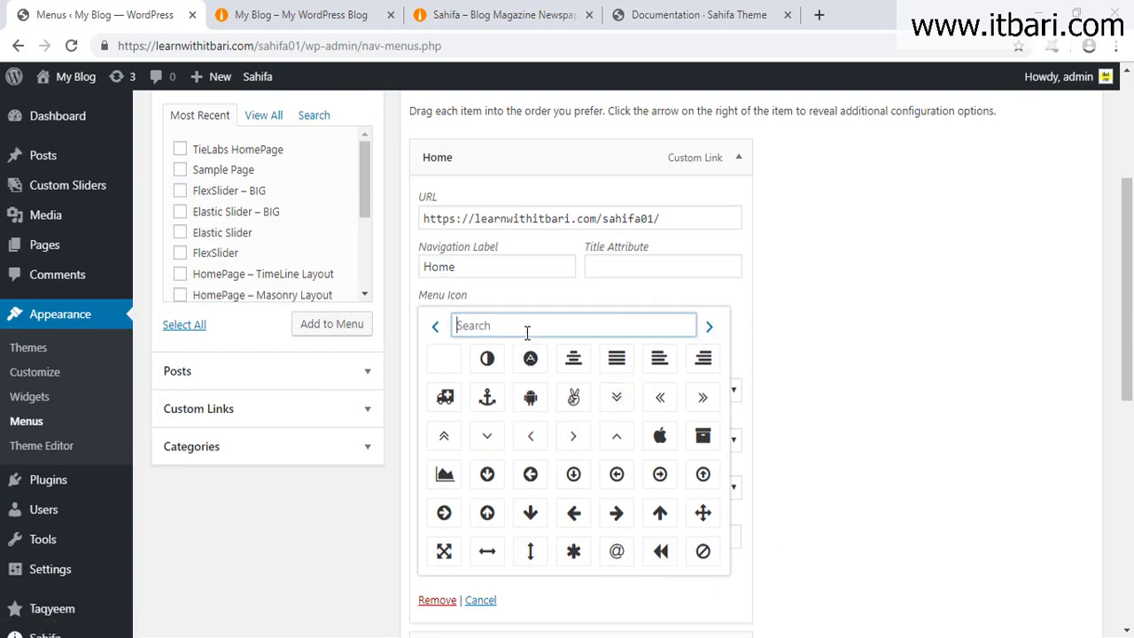
pyautogui.click(709, 327)
pyautogui.click(709, 327)
pyautogui.click(709, 327)
pyautogui.scroll(-1, 580, 468)
pyautogui.scroll(1, 651, 351)
pyautogui.click(712, 327)
pyautogui.click(712, 328)
pyautogui.click(711, 327)
pyautogui.click(711, 327)
# Step: Search the icons for "home" and assign the house icon to the Home item
pyautogui.click(503, 326)
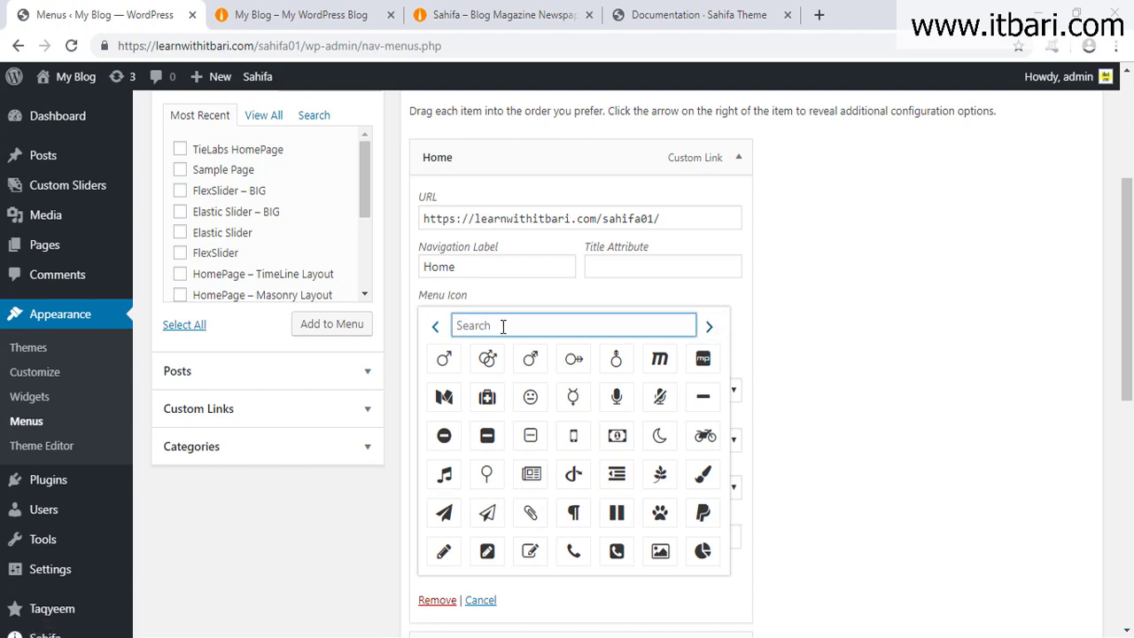
pyautogui.write('home')
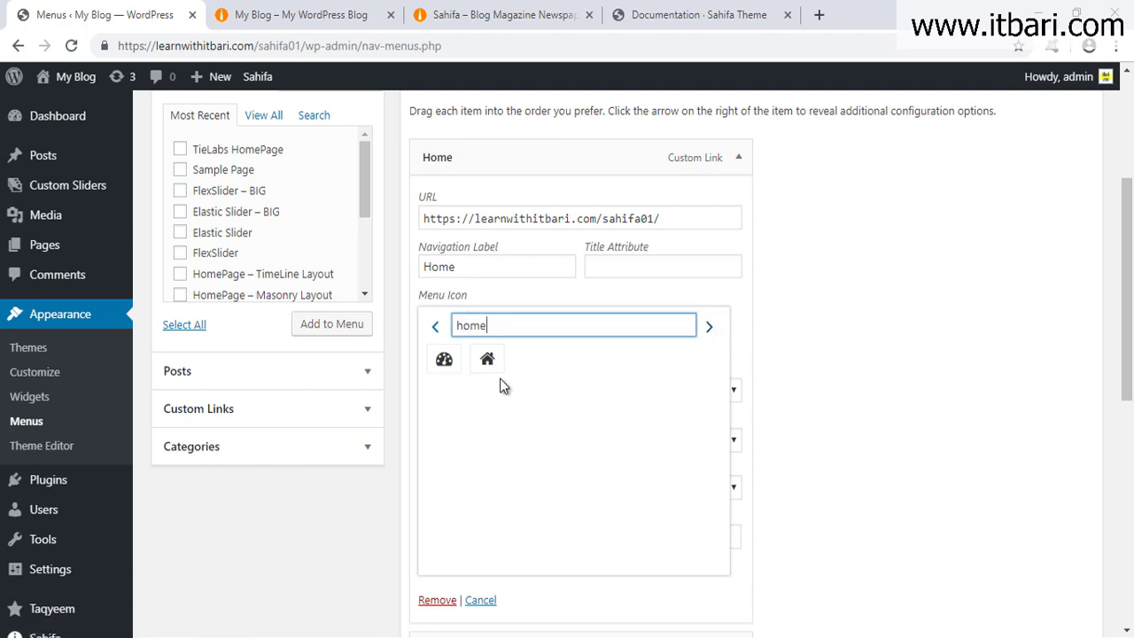
pyautogui.click(488, 361)
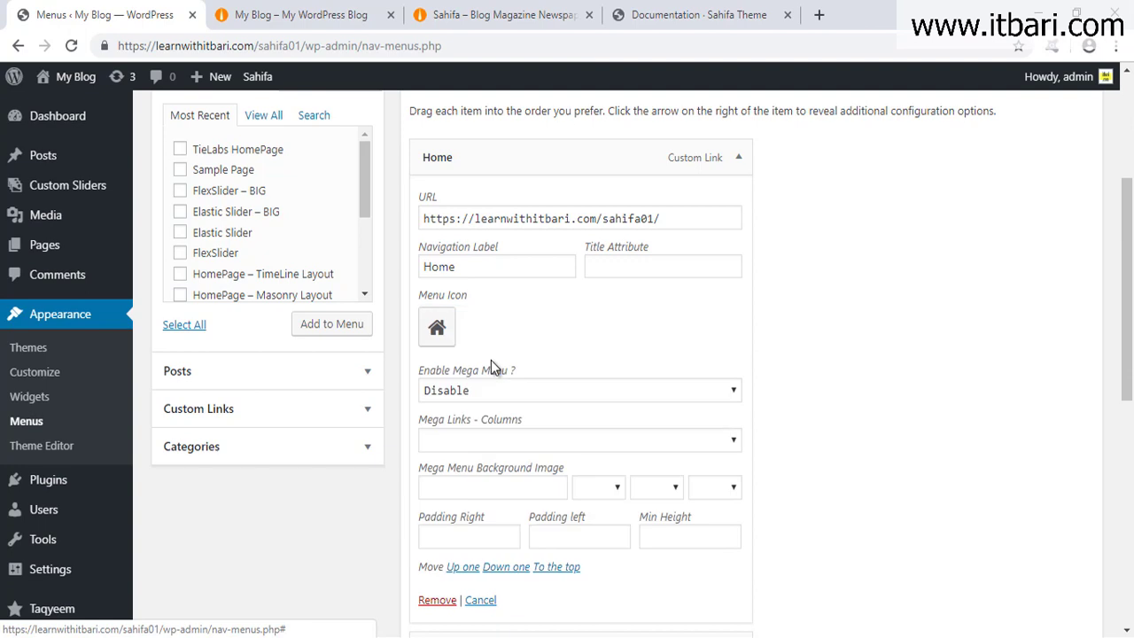
# Step: Set the Sample Page item's menu icon to the arrow-circle-o-down icon
pyautogui.scroll(-4, 620, 364)
pyautogui.scroll(-1, 737, 292)
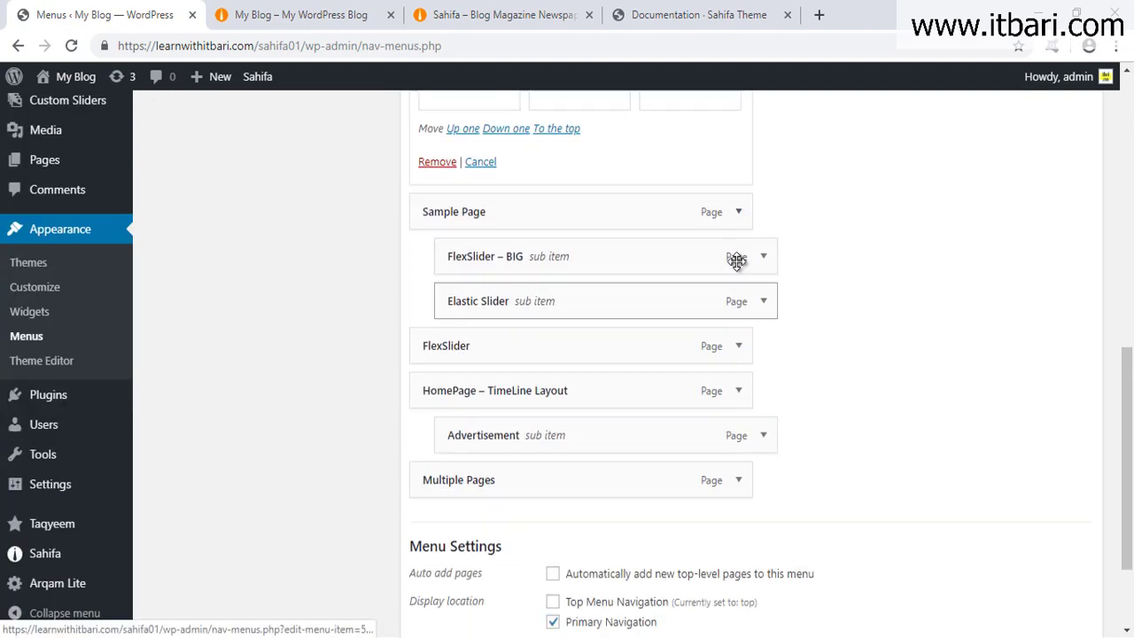
pyautogui.click(737, 216)
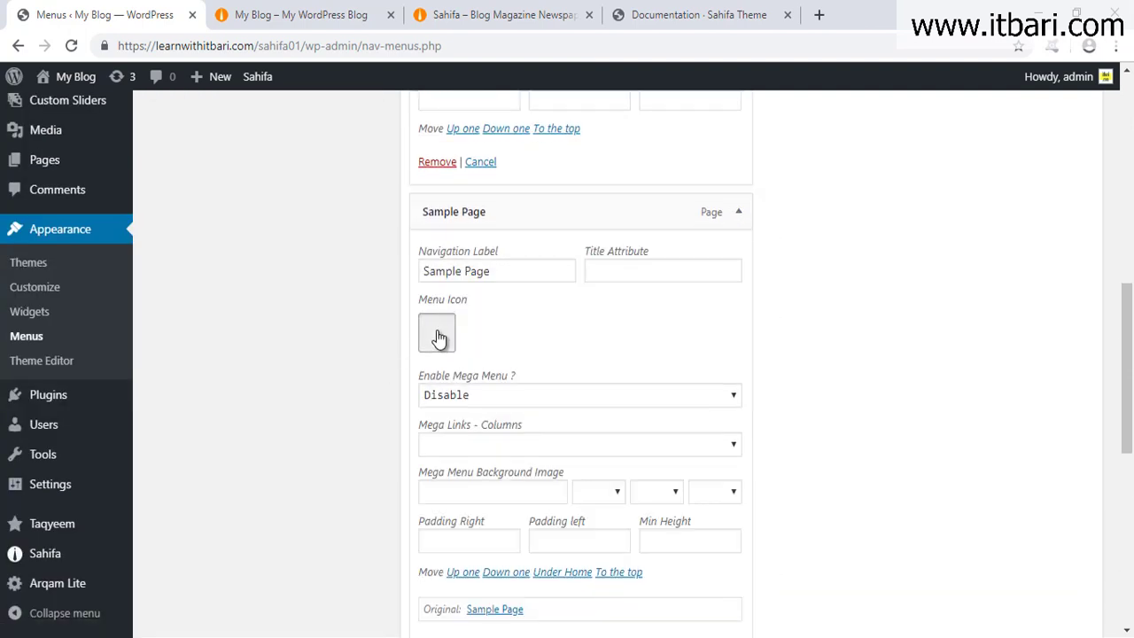
pyautogui.click(437, 339)
pyautogui.scroll(-1, 841, 426)
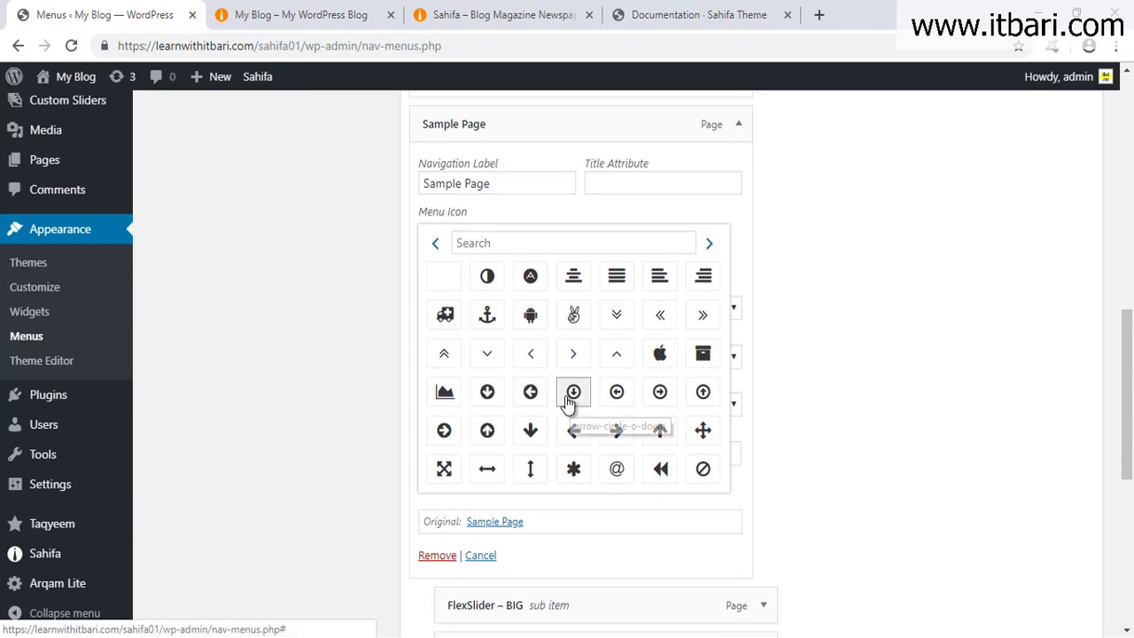
pyautogui.click(567, 401)
# Step: Set the FlexSlider – BIG sub item's menu icon to the apple icon and collapse the item
pyautogui.scroll(-3, 771, 379)
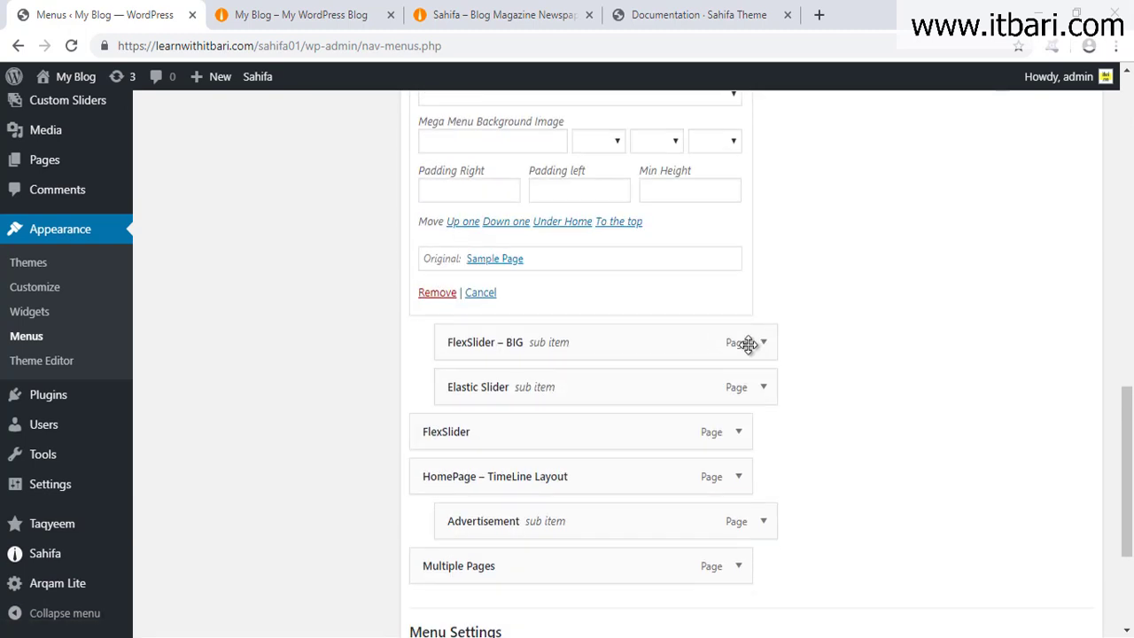
pyautogui.click(764, 344)
pyautogui.scroll(-2, 765, 347)
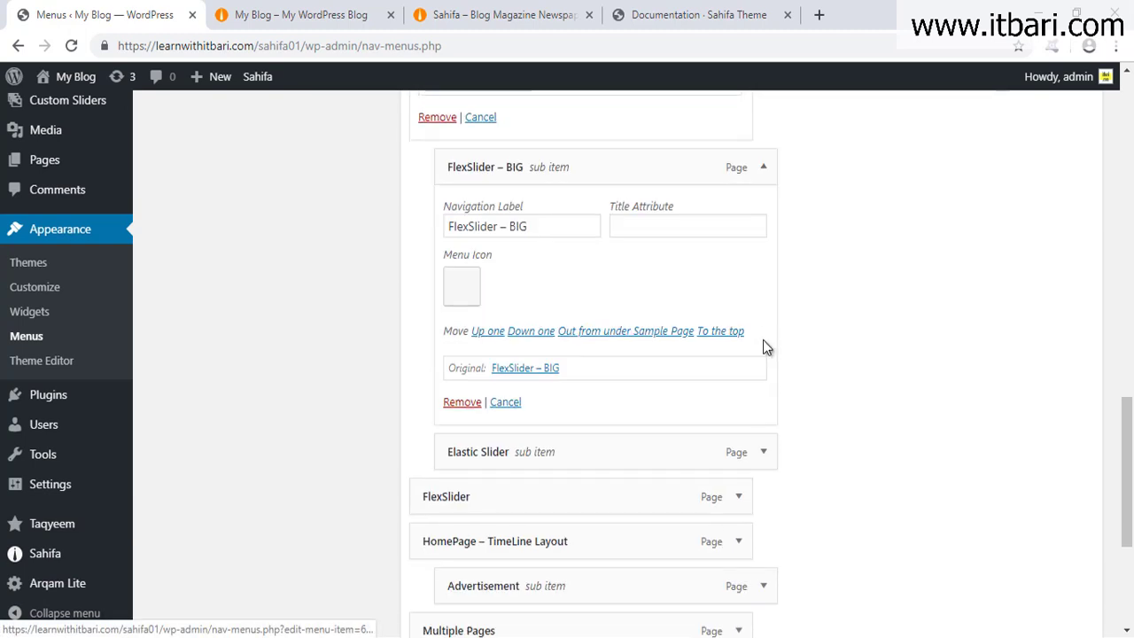
pyautogui.click(461, 296)
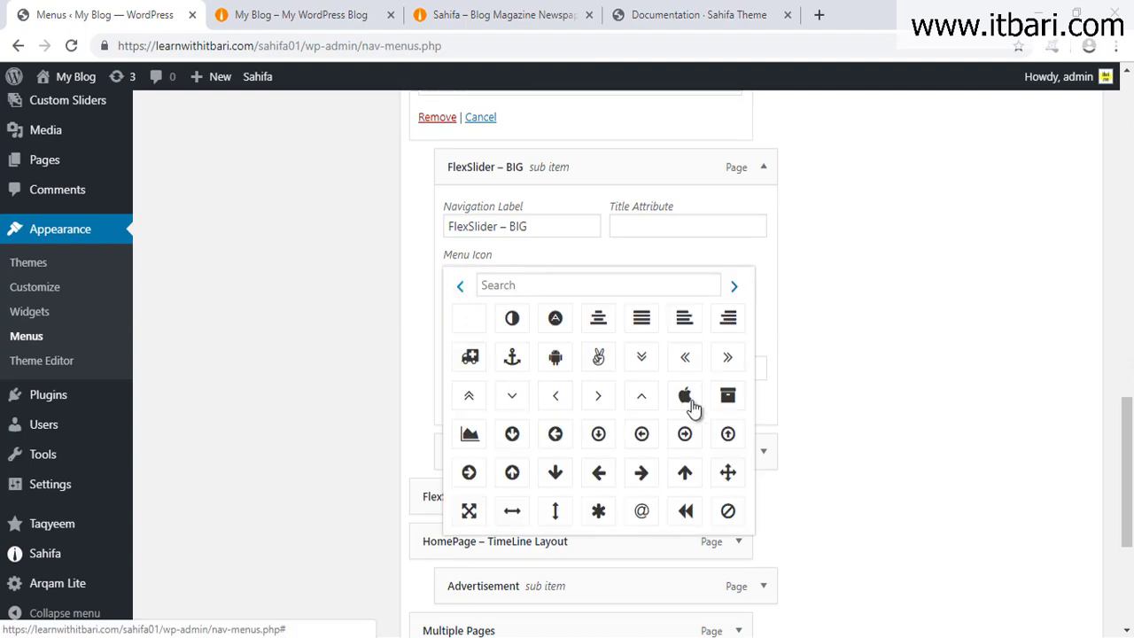
pyautogui.click(684, 396)
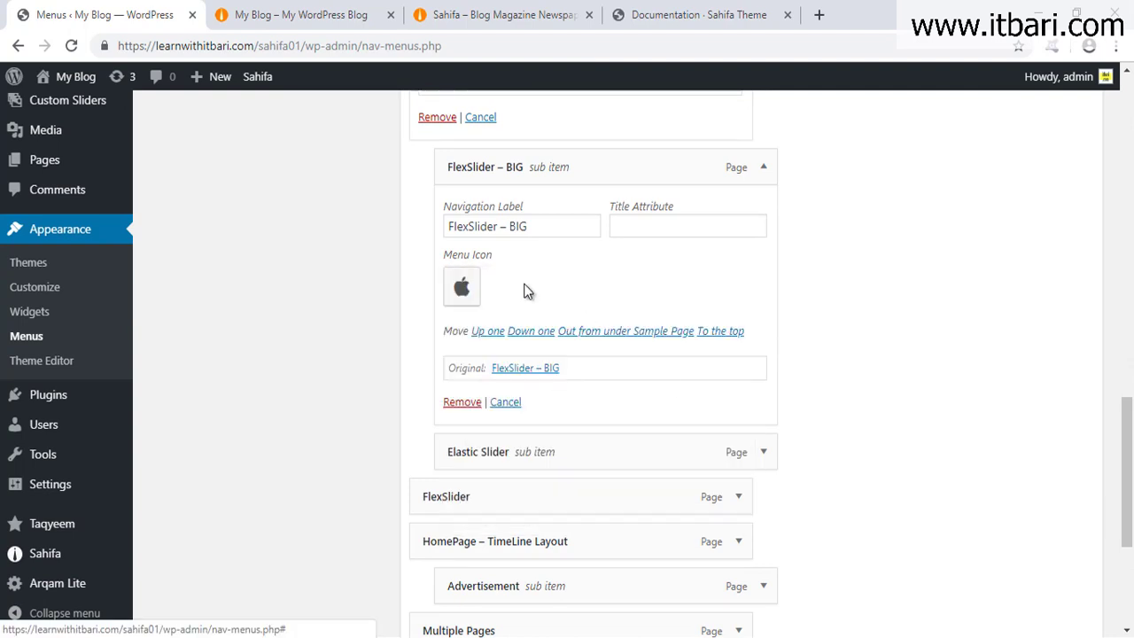
pyautogui.click(758, 176)
# Step: View the Sample Page submenu on the blog's front page
pyautogui.scroll(6, 847, 319)
pyautogui.scroll(3, 772, 387)
pyautogui.scroll(-1, 742, 381)
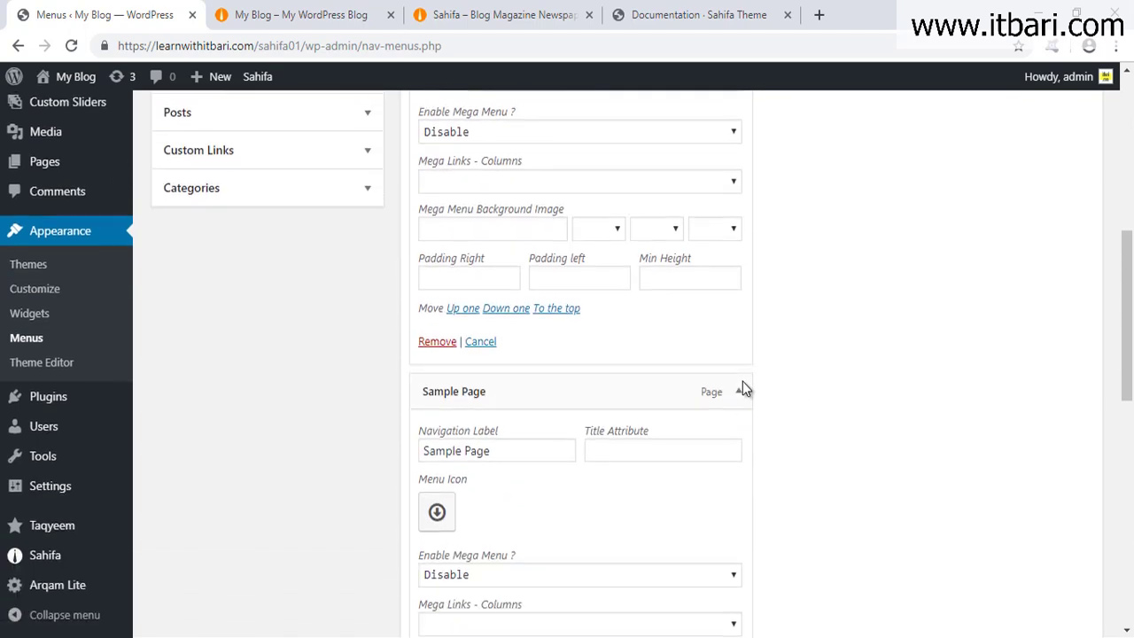
pyautogui.click(351, 15)
pyautogui.moveTo(227, 277)
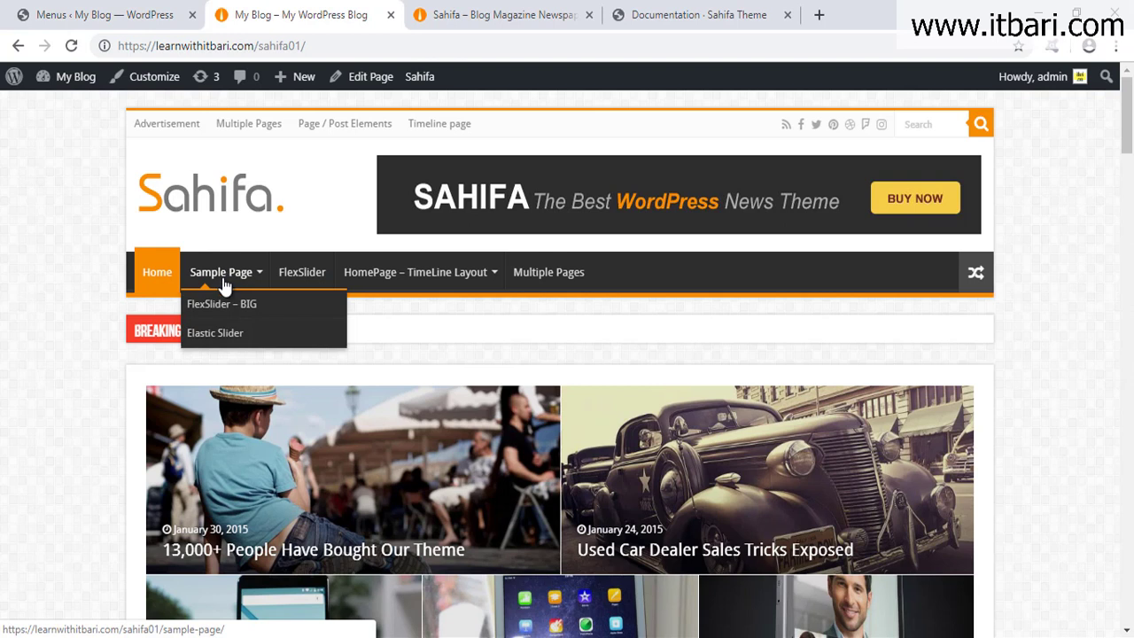
# Step: Return to the Menus page and set the FlexSlider item's menu icon to the asterisk icon
pyautogui.click(162, 18)
pyautogui.scroll(2, 627, 323)
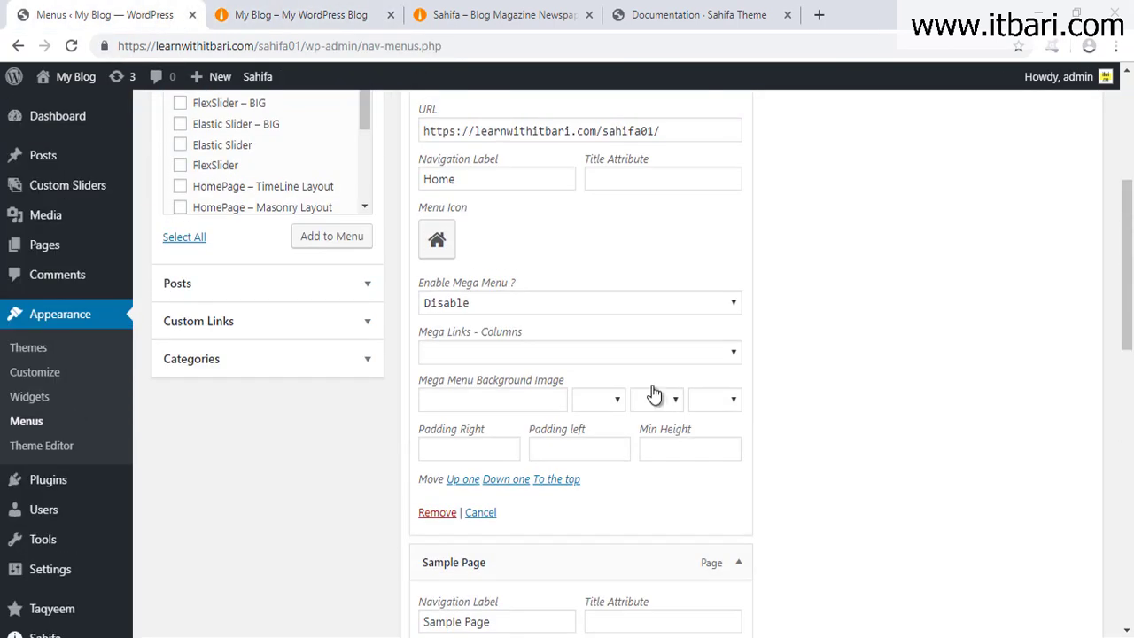
pyautogui.scroll(1, 747, 360)
pyautogui.scroll(-8, 749, 361)
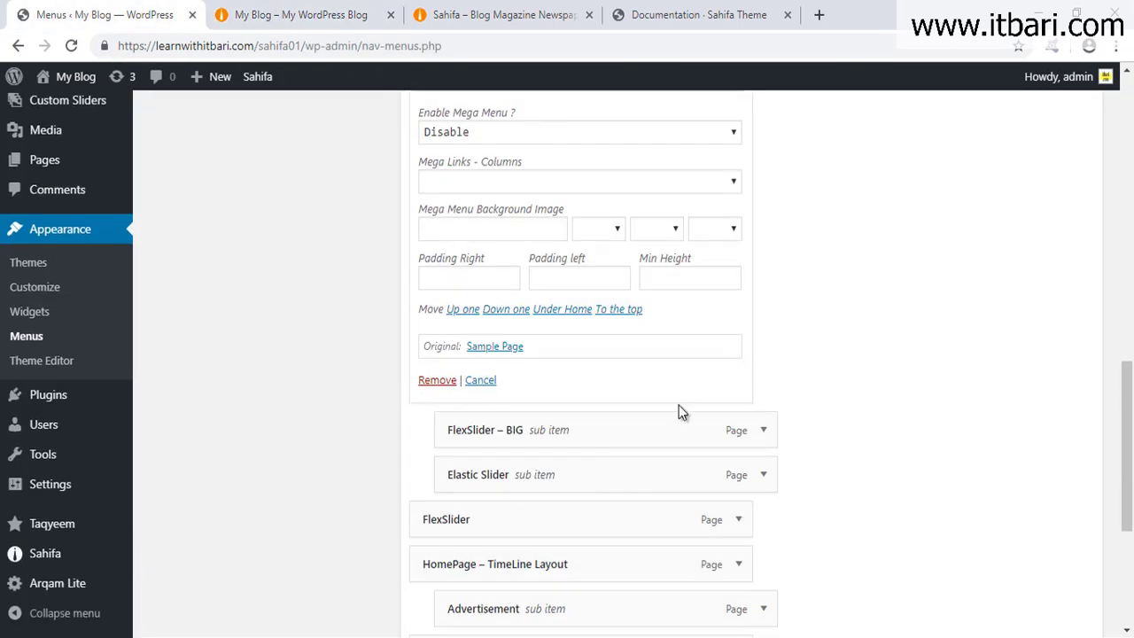
pyautogui.scroll(-2, 742, 434)
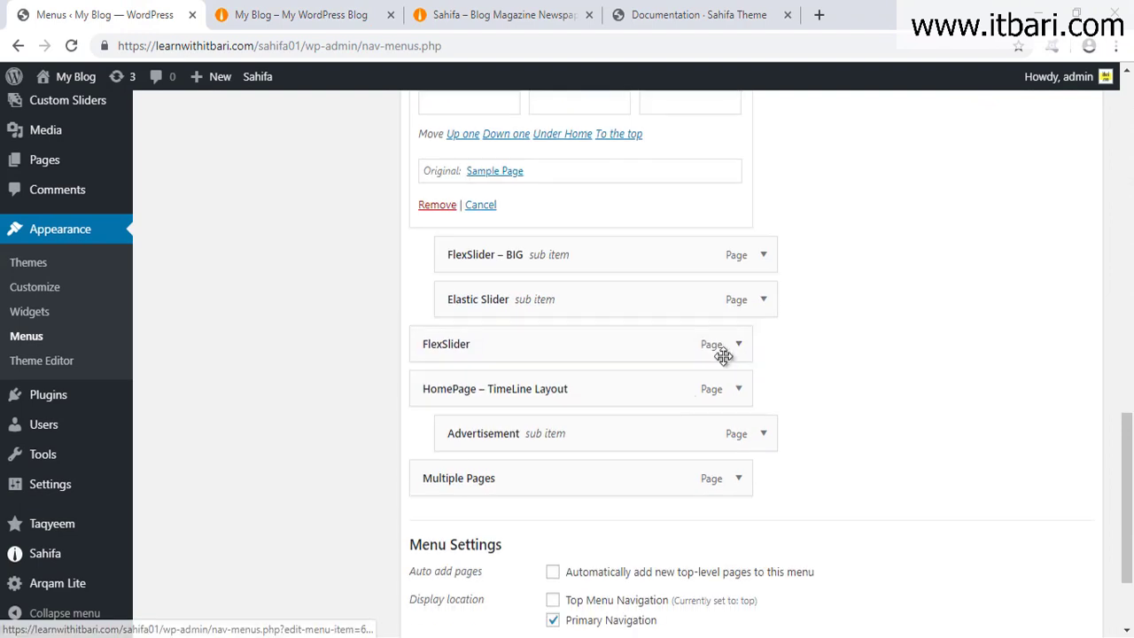
pyautogui.click(739, 347)
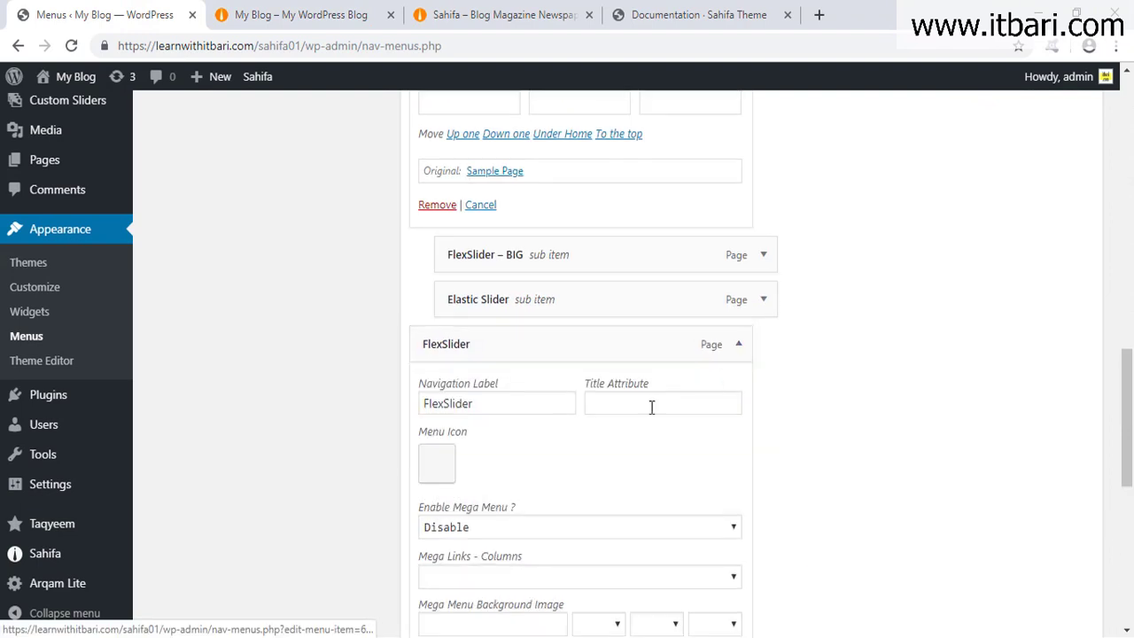
pyautogui.click(436, 468)
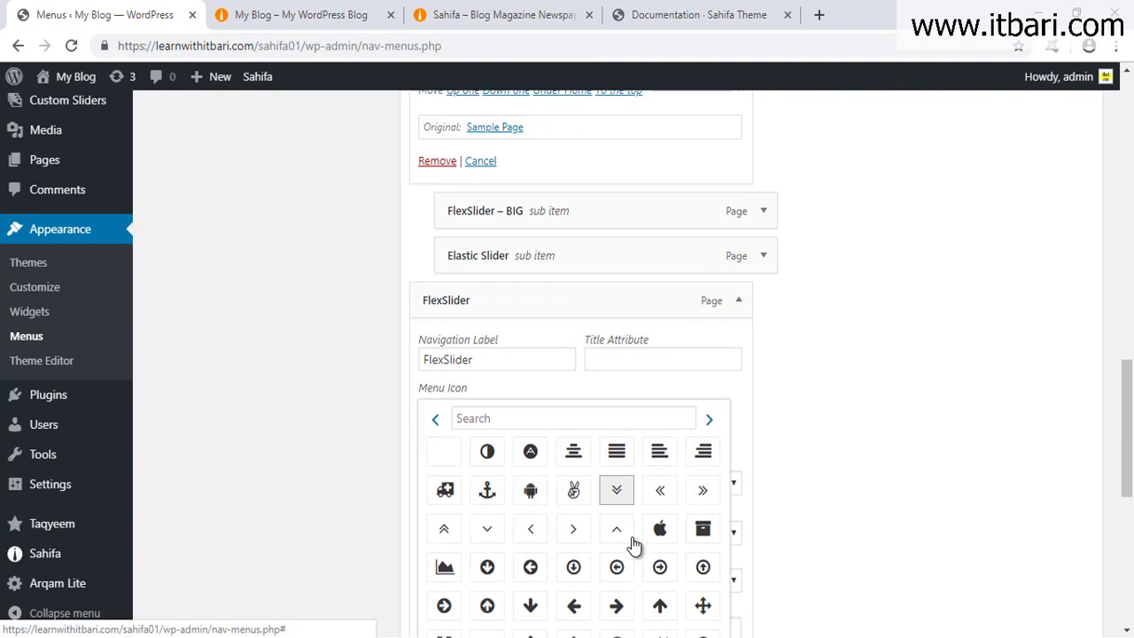
pyautogui.scroll(-2, 631, 543)
pyautogui.click(572, 516)
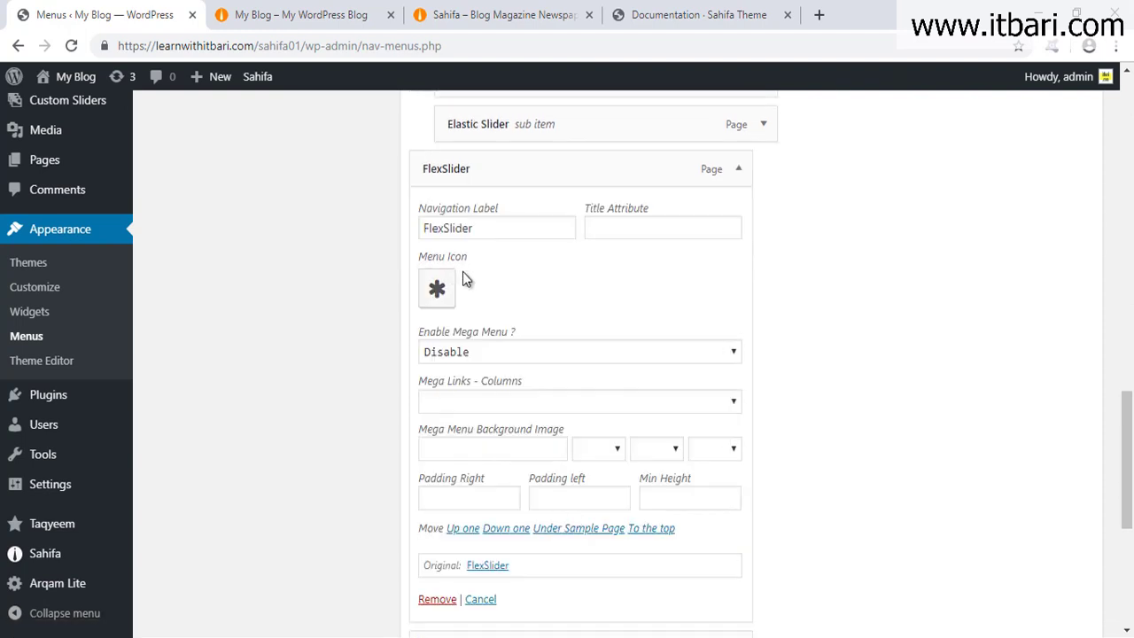
# Step: Enter "এটা আমাদের টাইটেল English" as the FlexSlider item's title attribute
pyautogui.click(661, 231)
pyautogui.scroll(1, 809, 390)
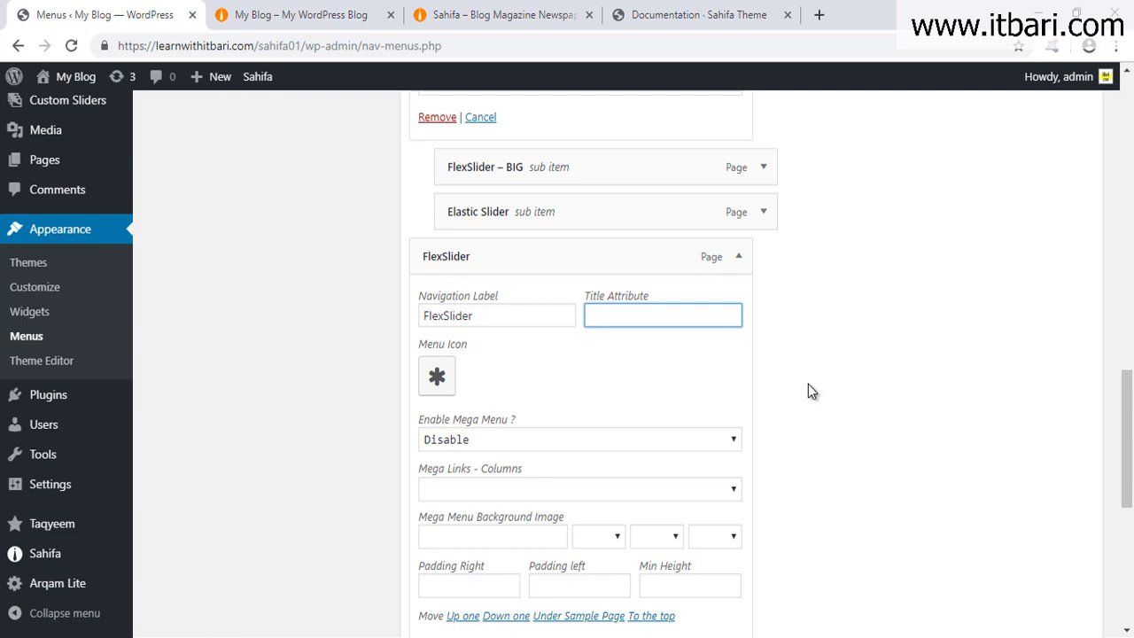
pyautogui.write('এটা আমাদের টাইটেল')
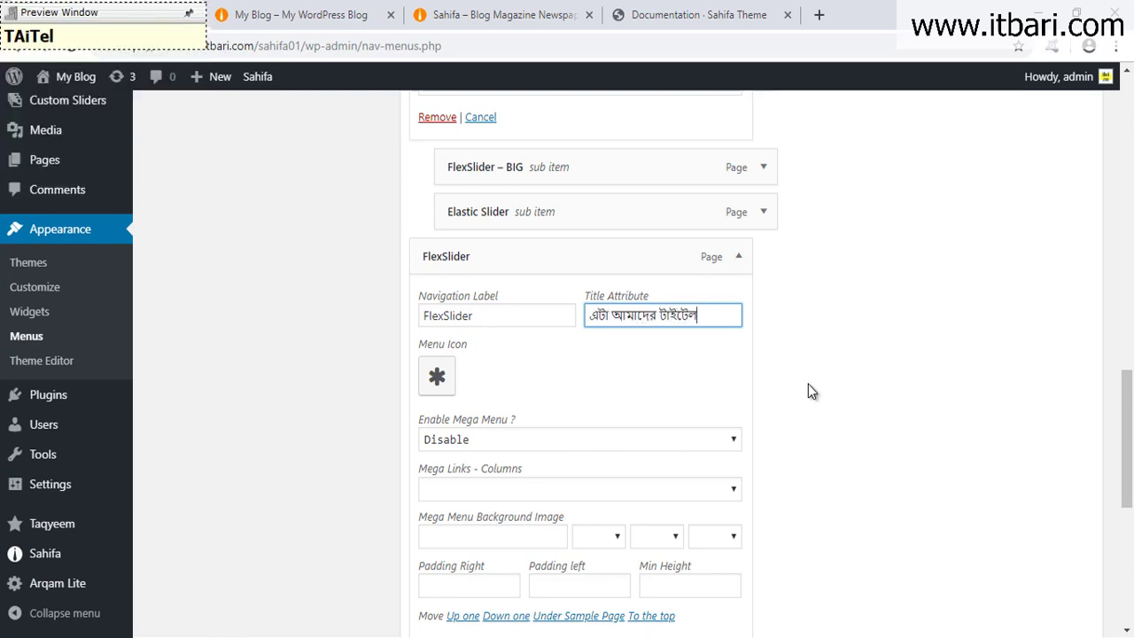
pyautogui.write(' English')
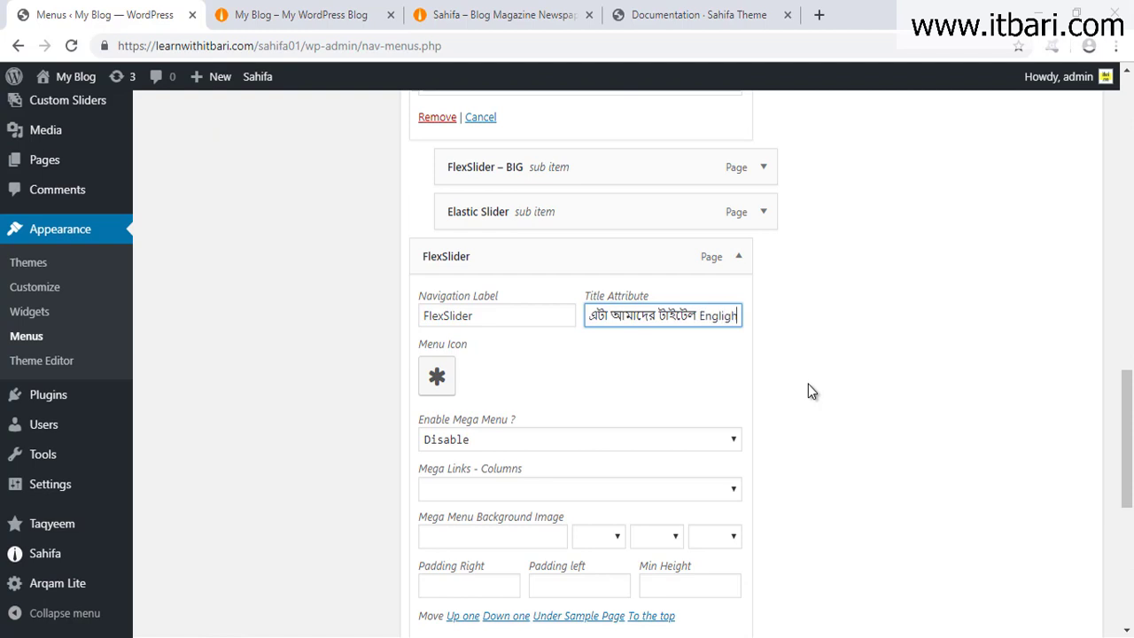
pyautogui.press('BackSpace')
pyautogui.press('BackSpace')
pyautogui.press('BackSpace')
pyautogui.write('ish')
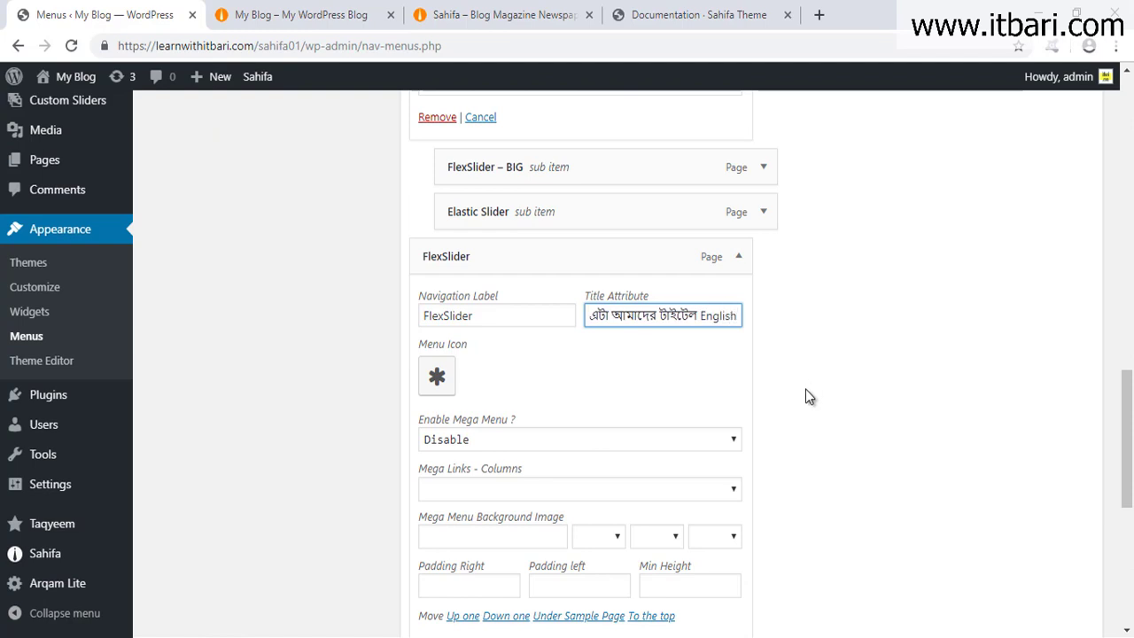
# Step: Save the Main Menu and reload the blog's front page to check the navigation icons
pyautogui.scroll(-5, 808, 394)
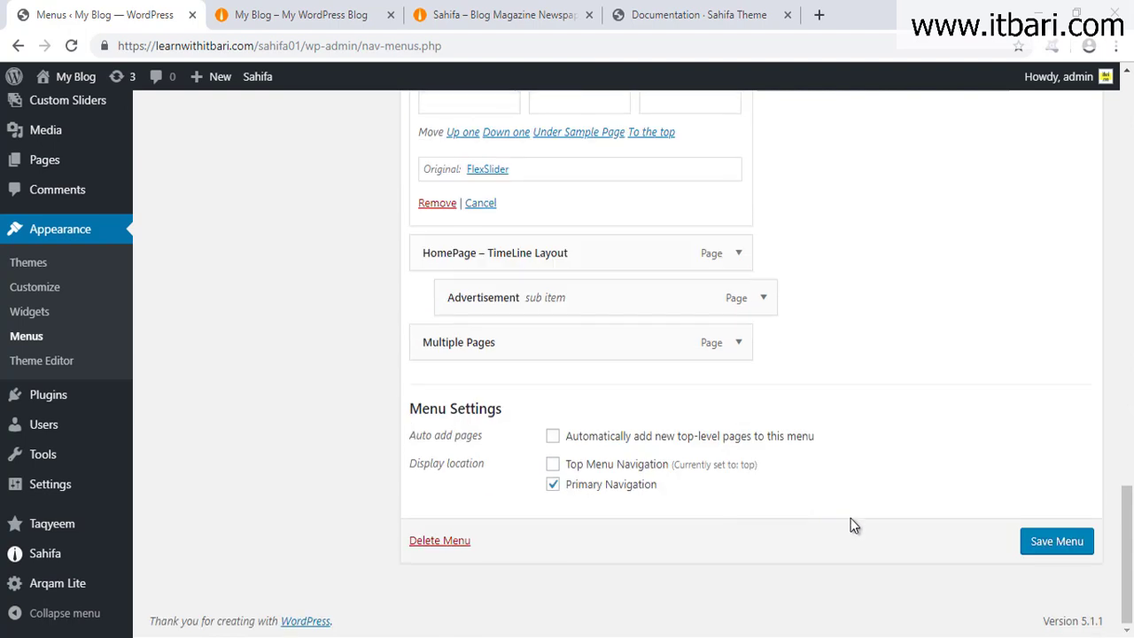
pyautogui.click(1056, 543)
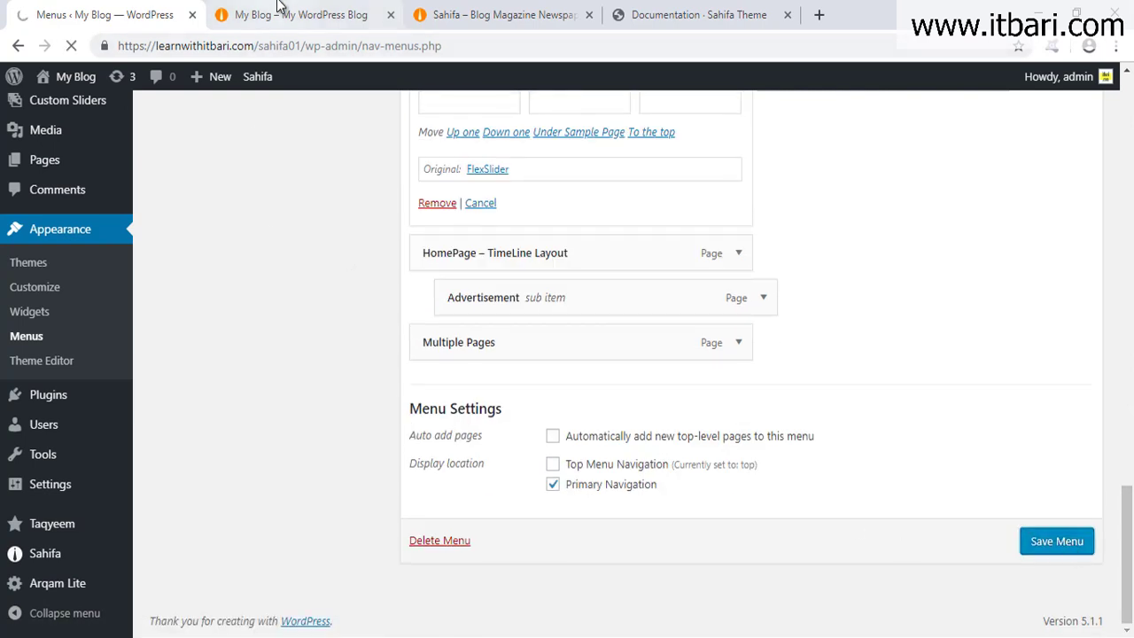
pyautogui.click(301, 15)
pyautogui.click(78, 47)
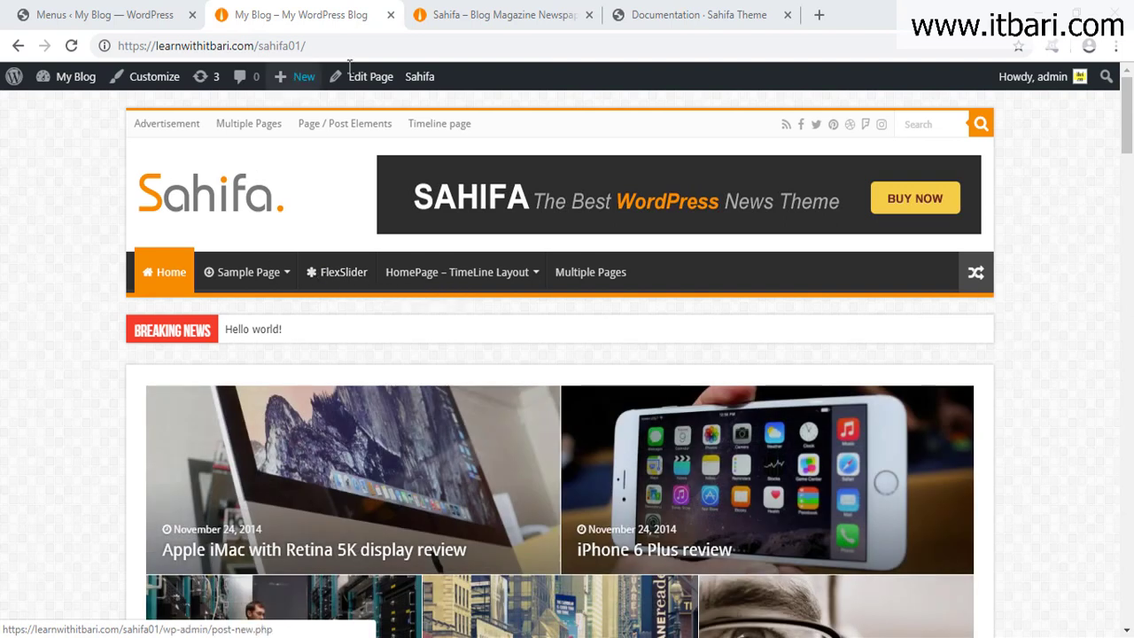
# Step: Examine the Layouts mega menu on the Sahifa demo site, including its three link columns and image area
pyautogui.click(462, 29)
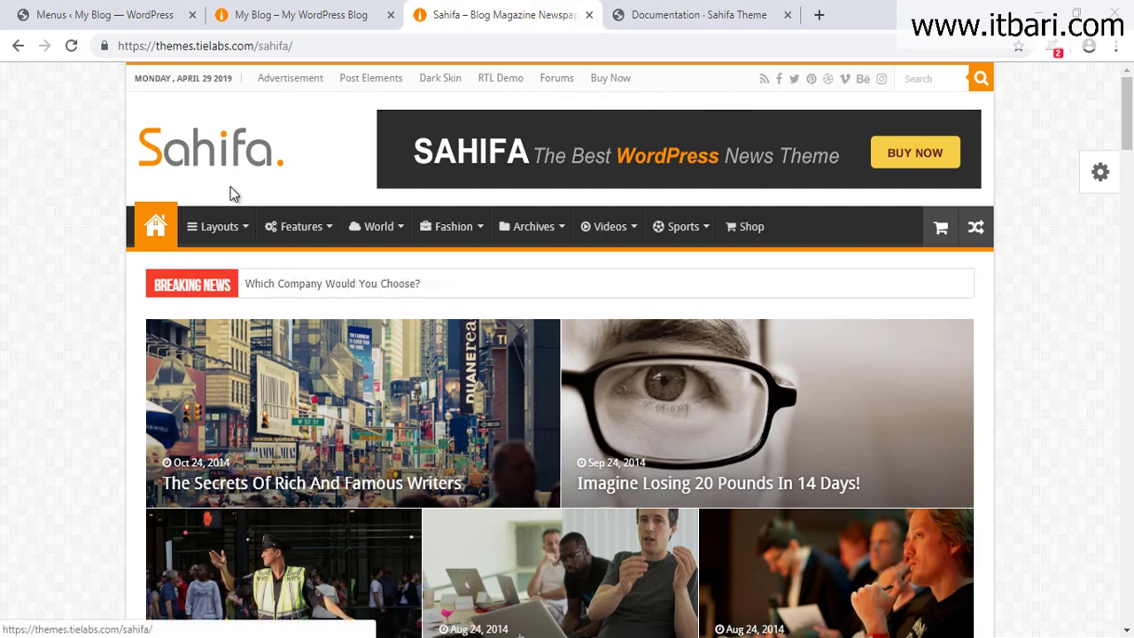
pyautogui.moveTo(213, 234)
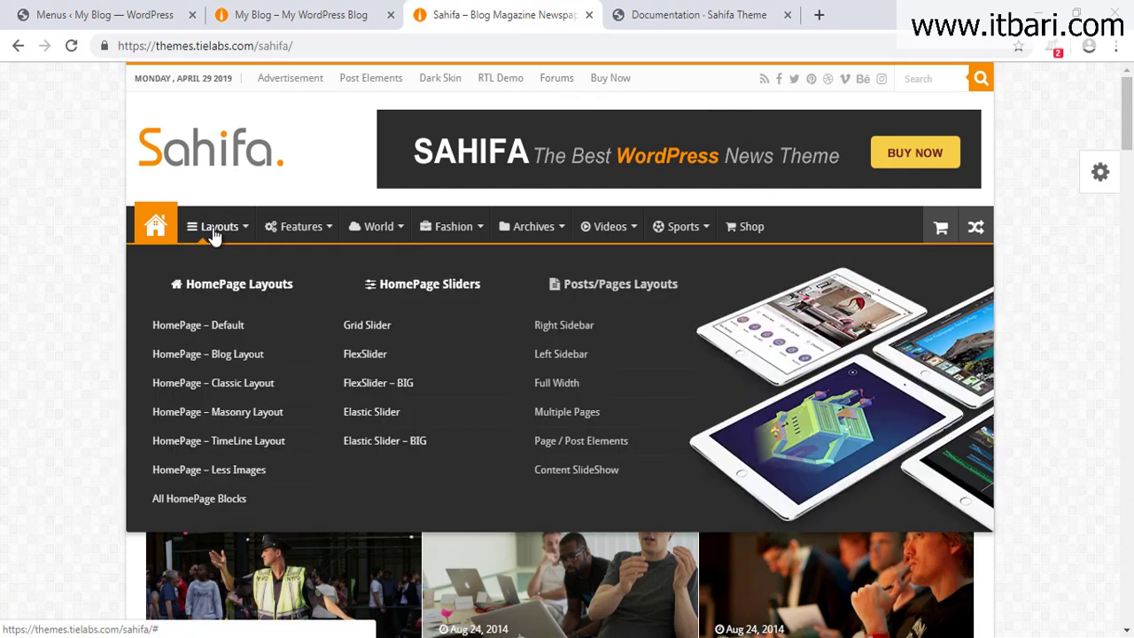
pyautogui.moveTo(130, 250)
pyautogui.mouseDown()
pyautogui.moveTo(372, 385)
pyautogui.moveTo(989, 528)
pyautogui.mouseUp()
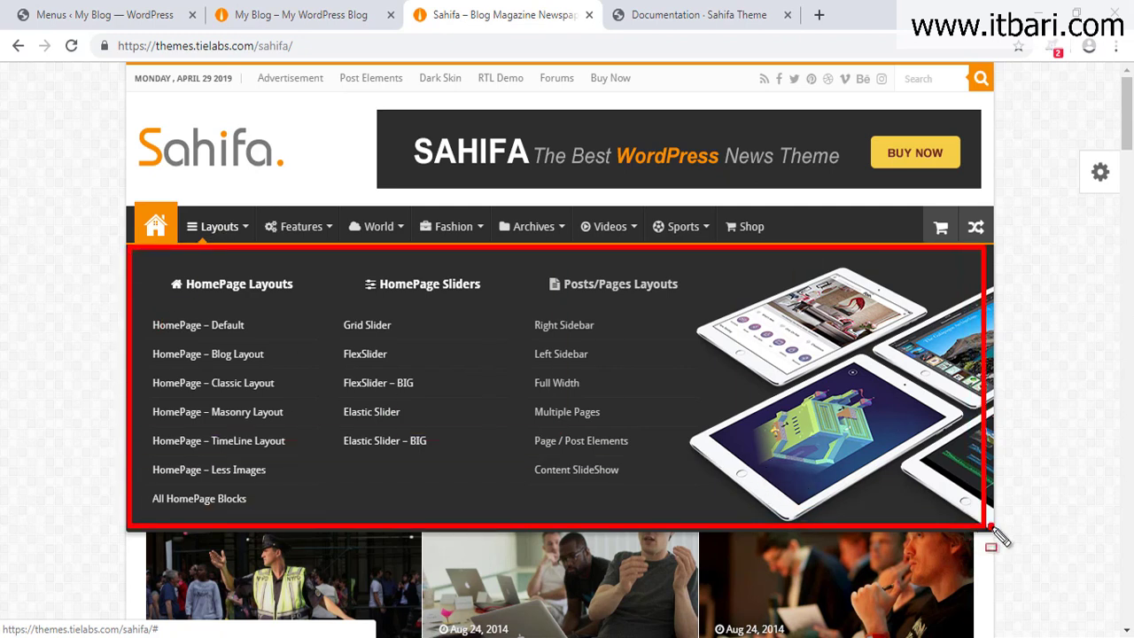
pyautogui.moveTo(164, 304); pyautogui.dragTo(309, 522)
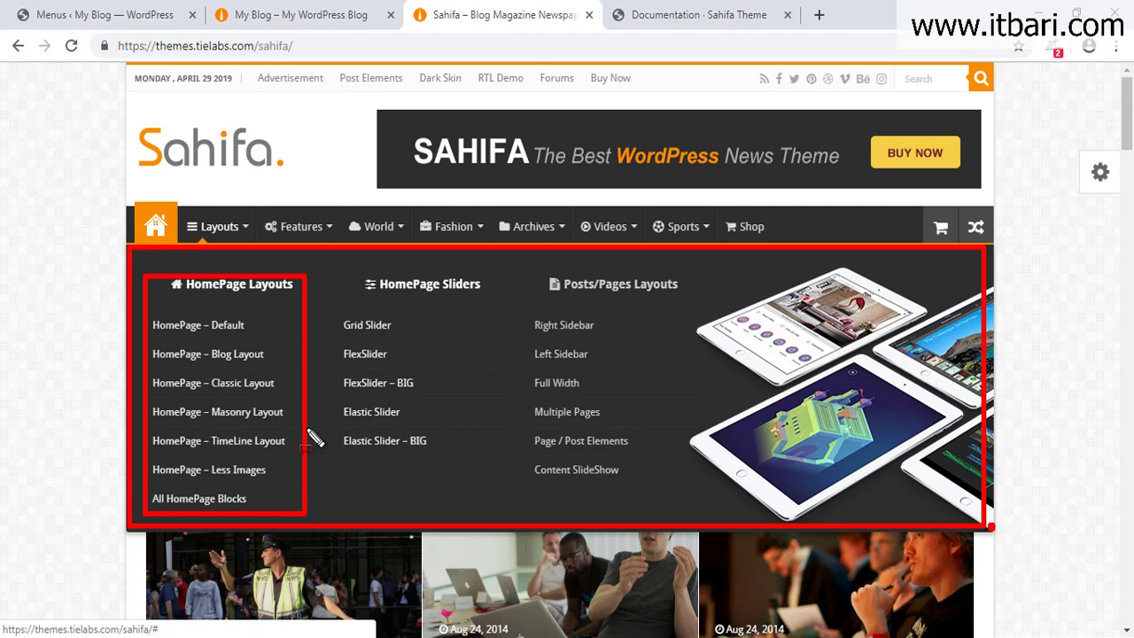
pyautogui.moveTo(324, 261)
pyautogui.mouseDown()
pyautogui.moveTo(448, 427)
pyautogui.moveTo(485, 511)
pyautogui.moveTo(492, 502)
pyautogui.mouseUp()
pyautogui.moveTo(520, 260)
pyautogui.mouseDown()
pyautogui.moveTo(694, 504)
pyautogui.moveTo(684, 505)
pyautogui.mouseUp()
pyautogui.moveTo(706, 257)
pyautogui.mouseDown()
pyautogui.moveTo(986, 522)
pyautogui.moveTo(982, 509)
pyautogui.mouseUp()
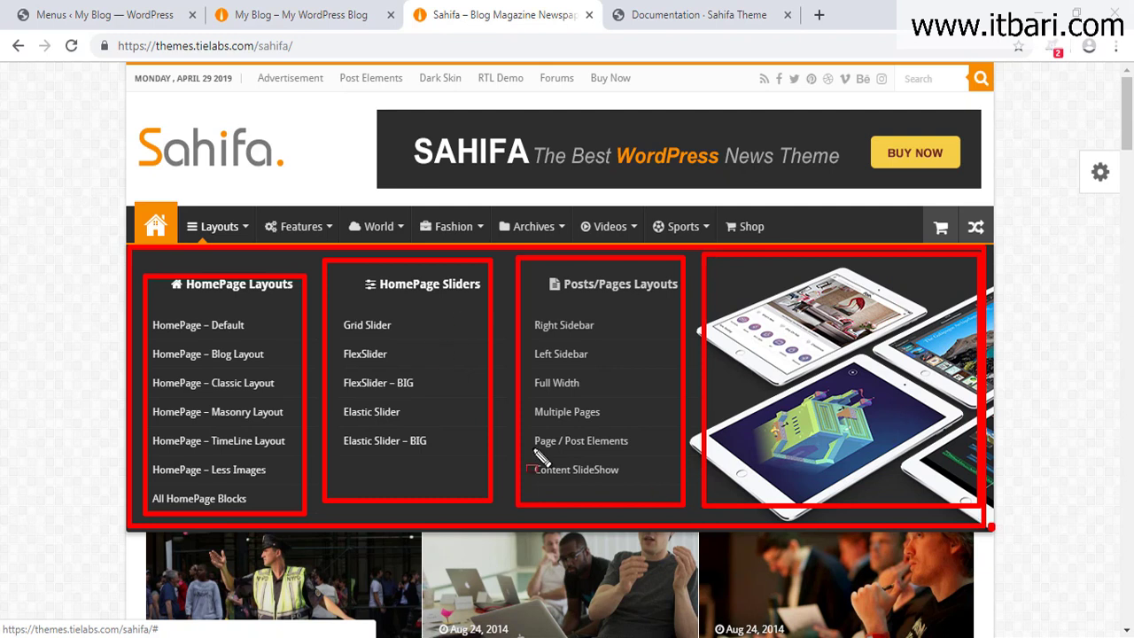
pyautogui.press('Escape')
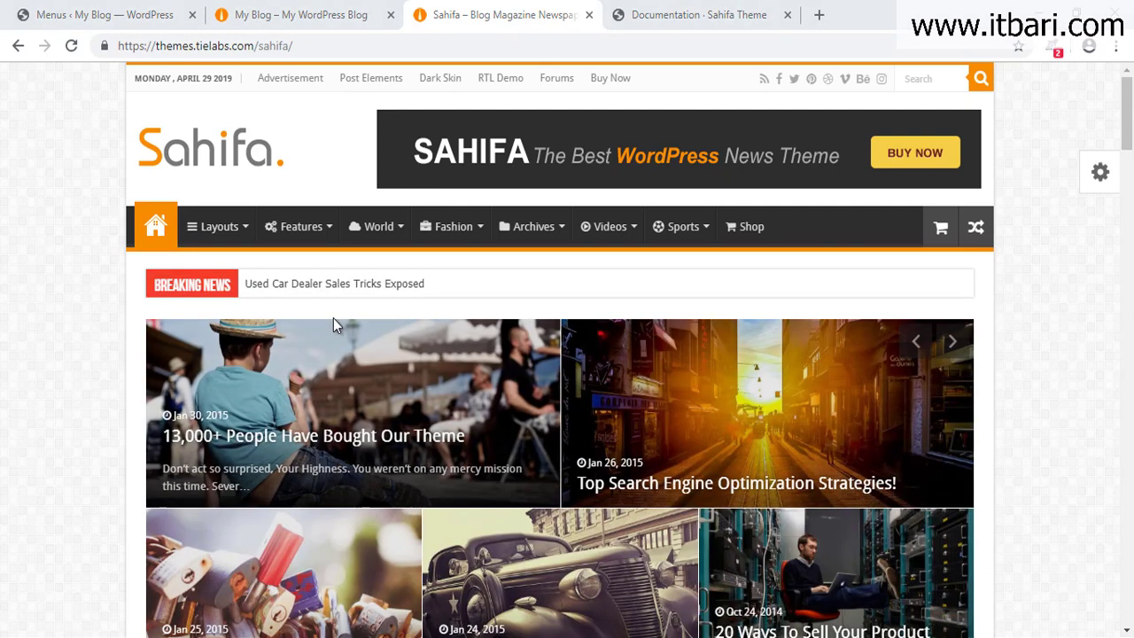
# Step: Examine the World mega menu on the Sahifa demo, focusing on its row of recent posts
pyautogui.moveTo(381, 223)
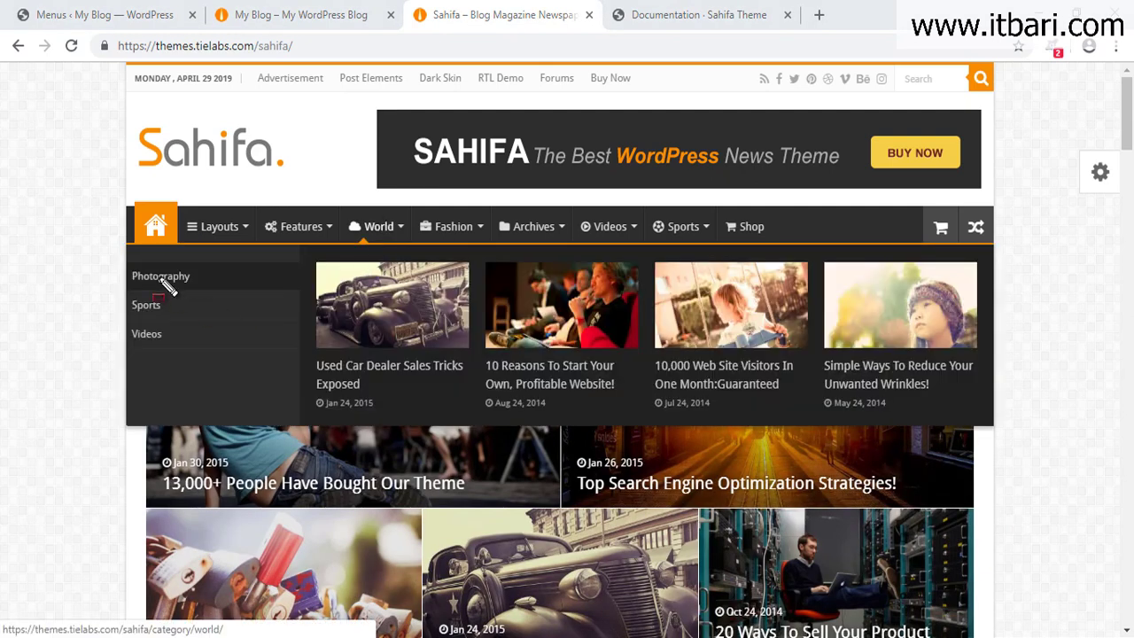
pyautogui.moveTo(126, 251)
pyautogui.mouseDown()
pyautogui.moveTo(1086, 437)
pyautogui.moveTo(1001, 447)
pyautogui.mouseUp()
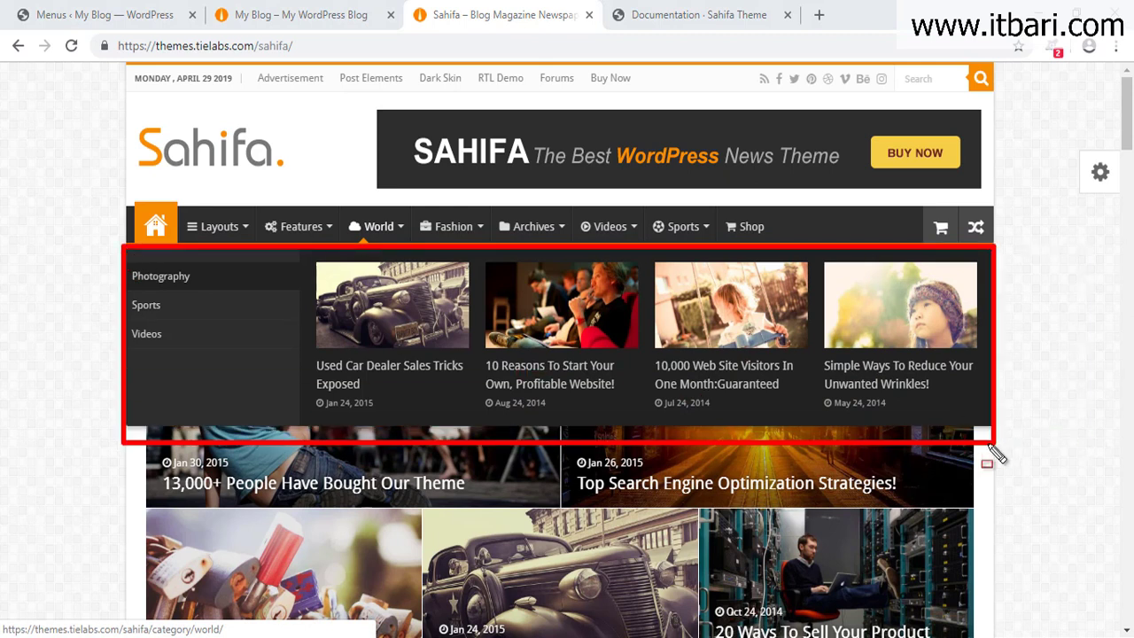
pyautogui.press('Escape')
pyautogui.moveTo(357, 228)
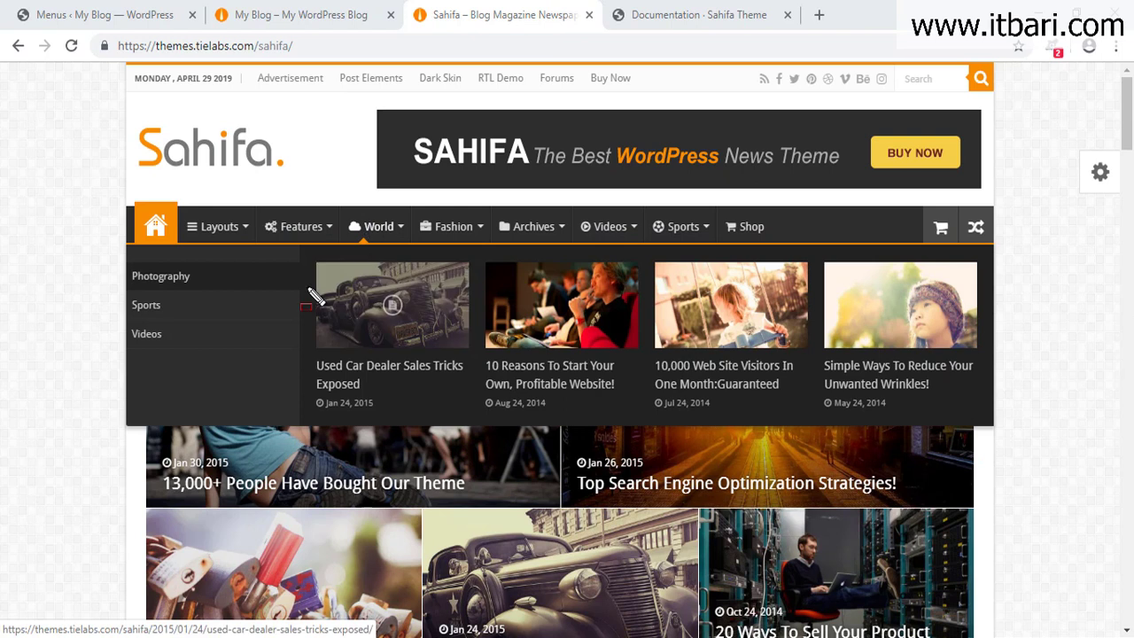
pyautogui.moveTo(290, 251)
pyautogui.mouseDown()
pyautogui.moveTo(646, 398)
pyautogui.moveTo(965, 413)
pyautogui.moveTo(1009, 432)
pyautogui.mouseUp()
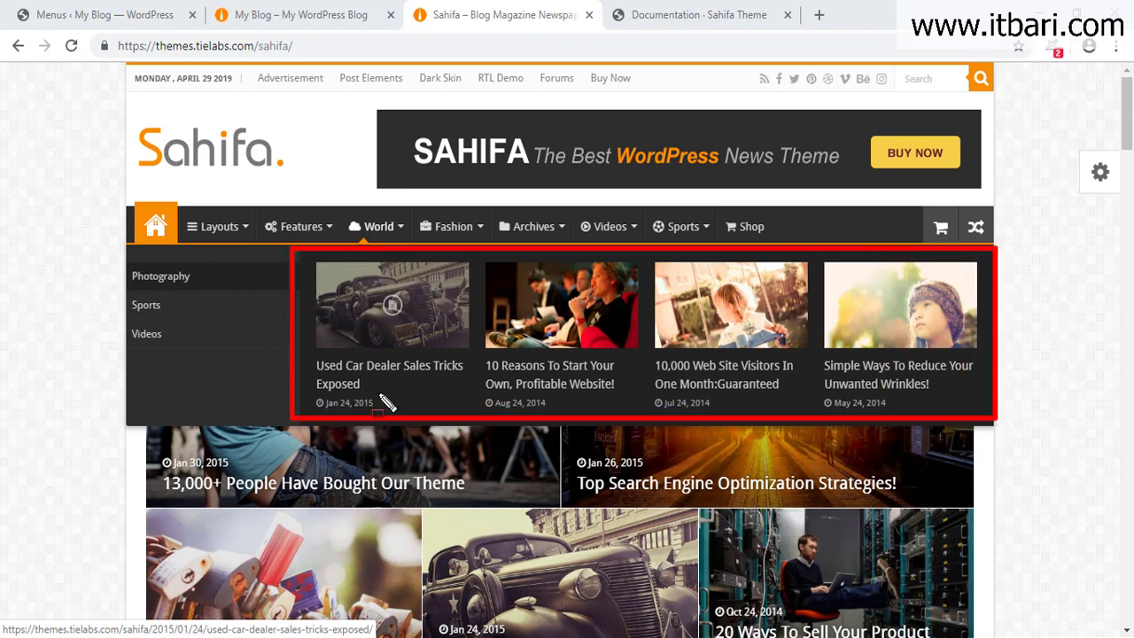
pyautogui.moveTo(306, 255)
pyautogui.mouseDown()
pyautogui.moveTo(461, 392)
pyautogui.moveTo(476, 431)
pyautogui.moveTo(477, 416)
pyautogui.mouseUp()
pyautogui.moveTo(479, 253); pyautogui.dragTo(654, 418)
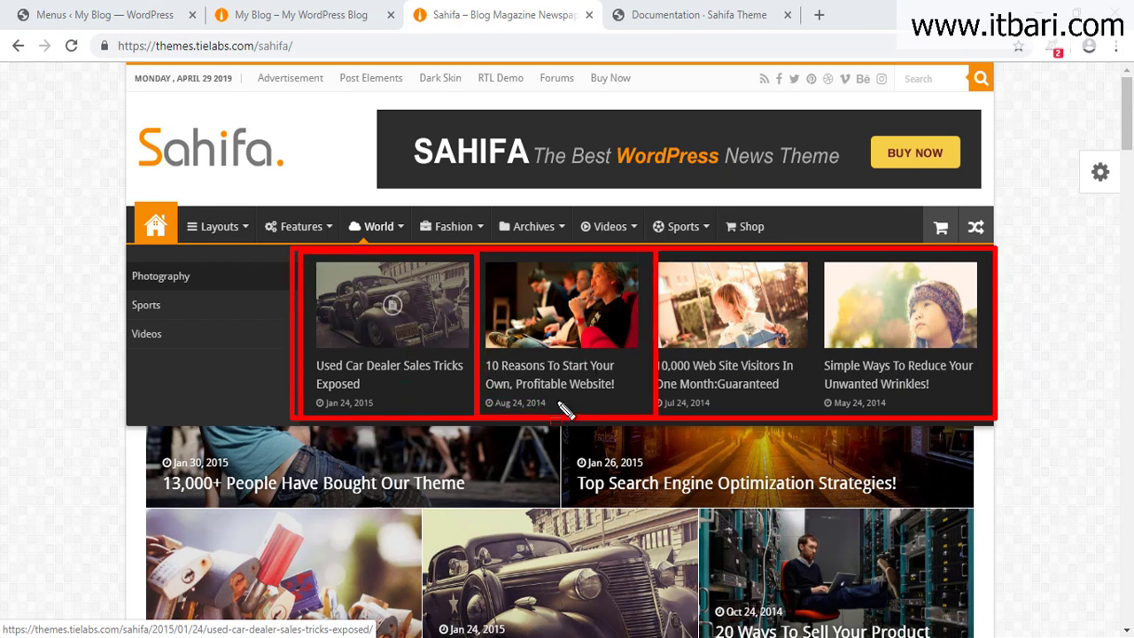
pyautogui.moveTo(657, 253); pyautogui.dragTo(819, 418)
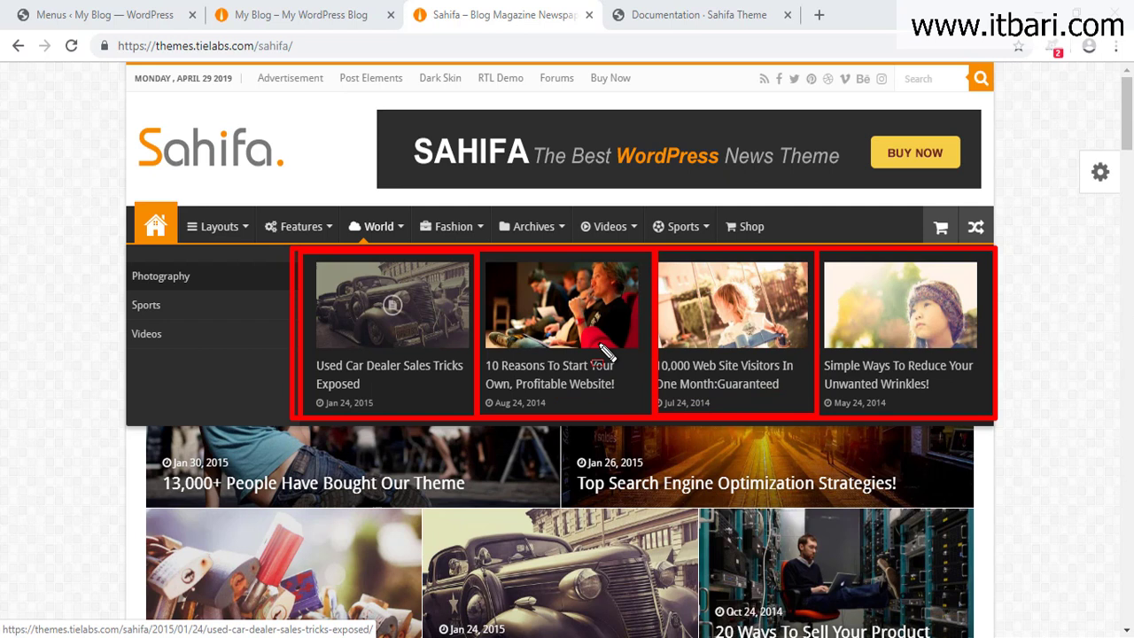
pyautogui.press('Escape')
pyautogui.moveTo(379, 229)
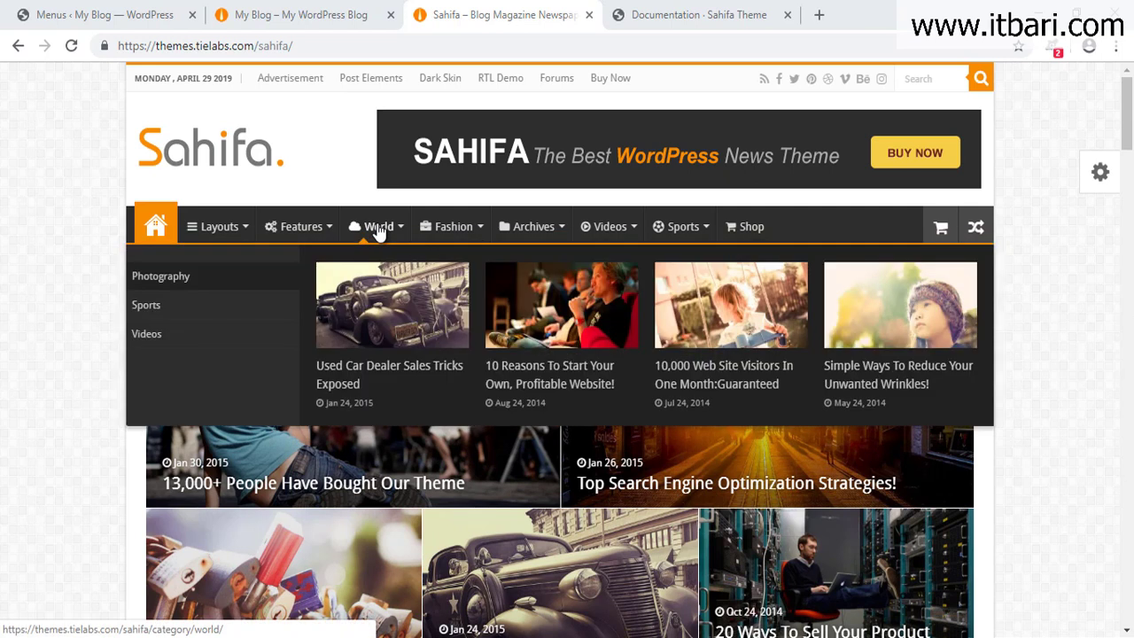
pyautogui.moveTo(289, 246)
pyautogui.mouseDown()
pyautogui.moveTo(991, 394)
pyautogui.moveTo(1008, 412)
pyautogui.mouseUp()
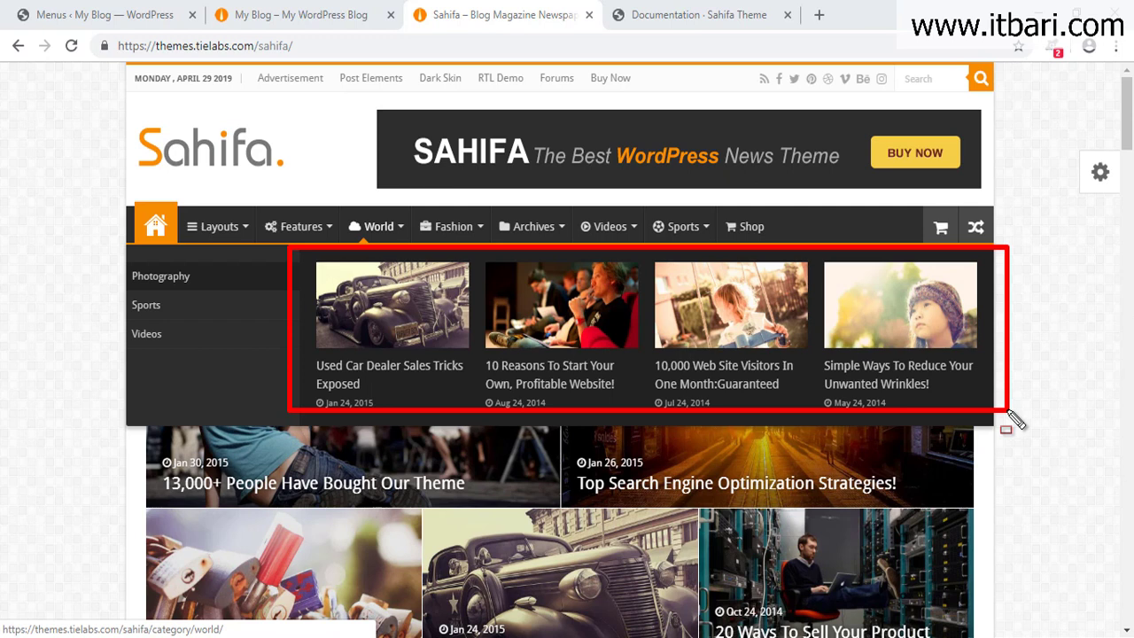
pyautogui.press('Escape')
# Step: Preview the Photography, Sports and Videos subcategories in the demo's World mega menu
pyautogui.moveTo(379, 230)
pyautogui.hotkey('ctrl', 'shift', 'r')
pyautogui.moveTo(128, 256); pyautogui.dragTo(317, 405)
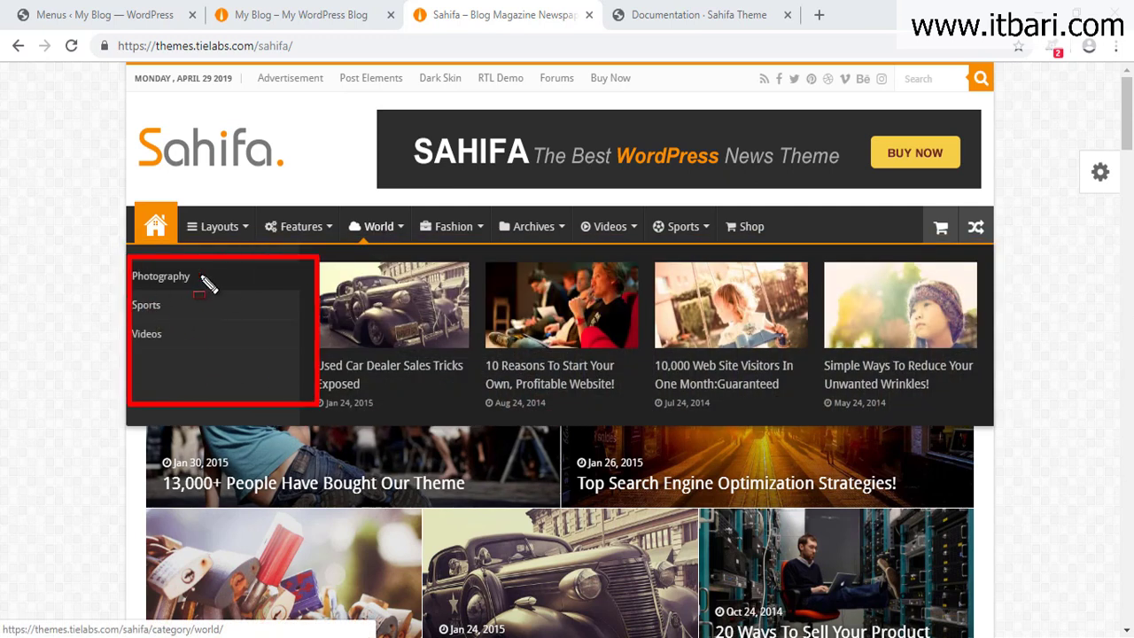
pyautogui.press('Escape')
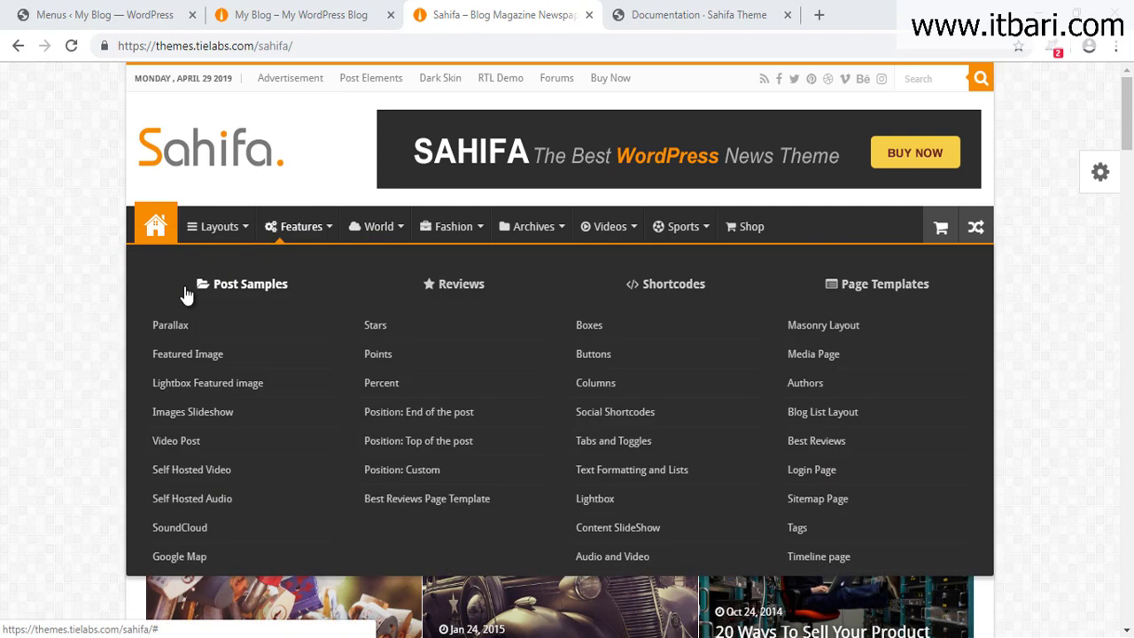
pyautogui.moveTo(370, 237)
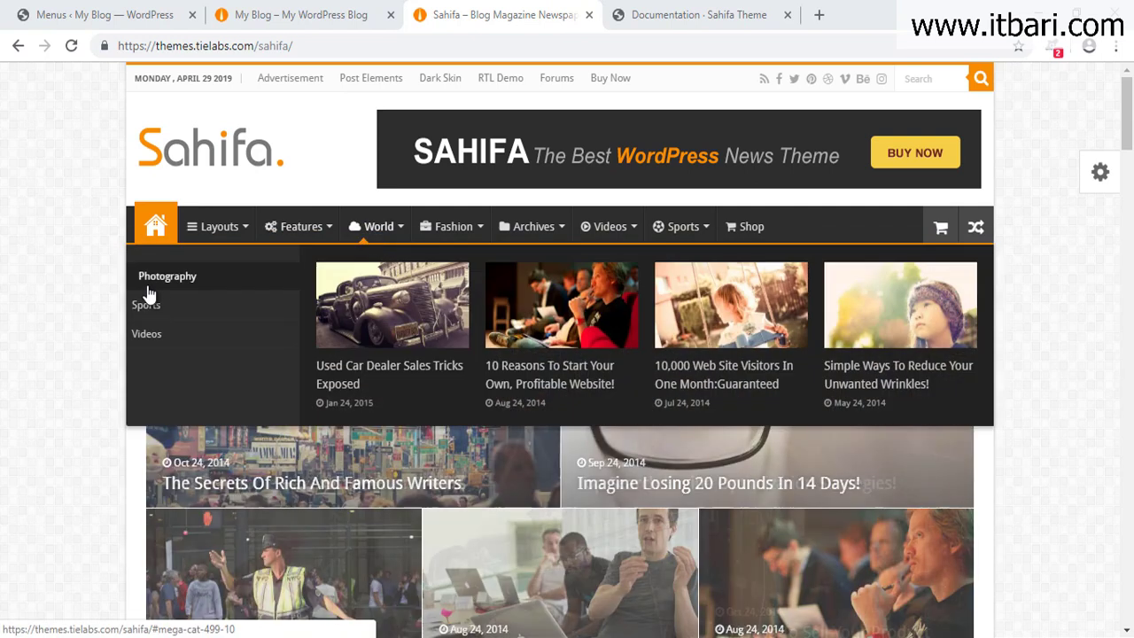
pyautogui.moveTo(150, 314)
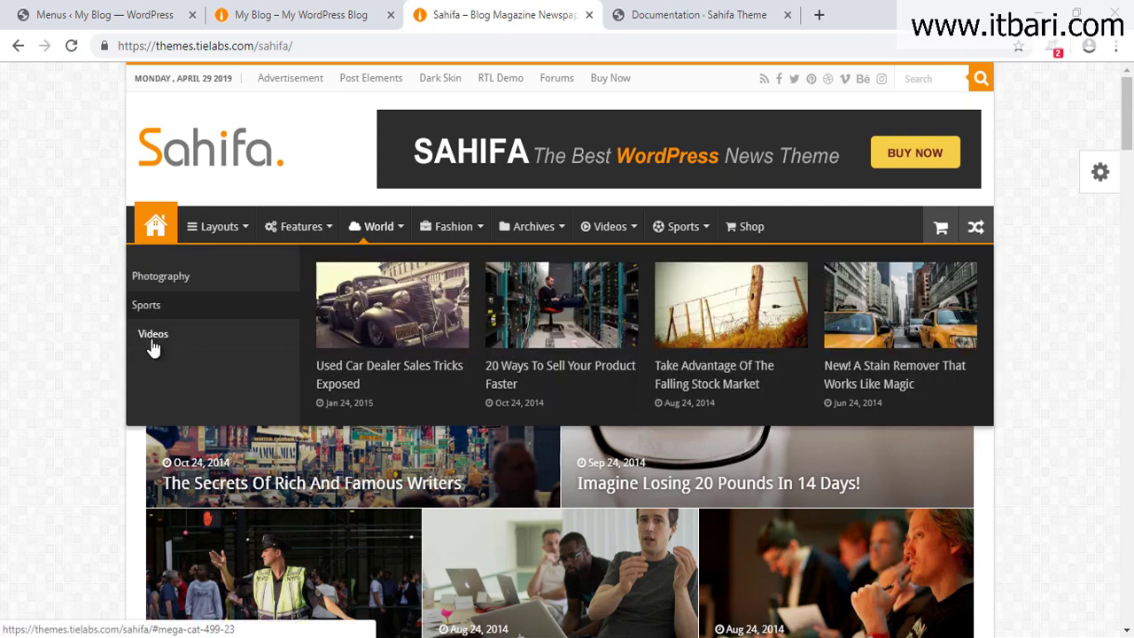
pyautogui.moveTo(151, 345)
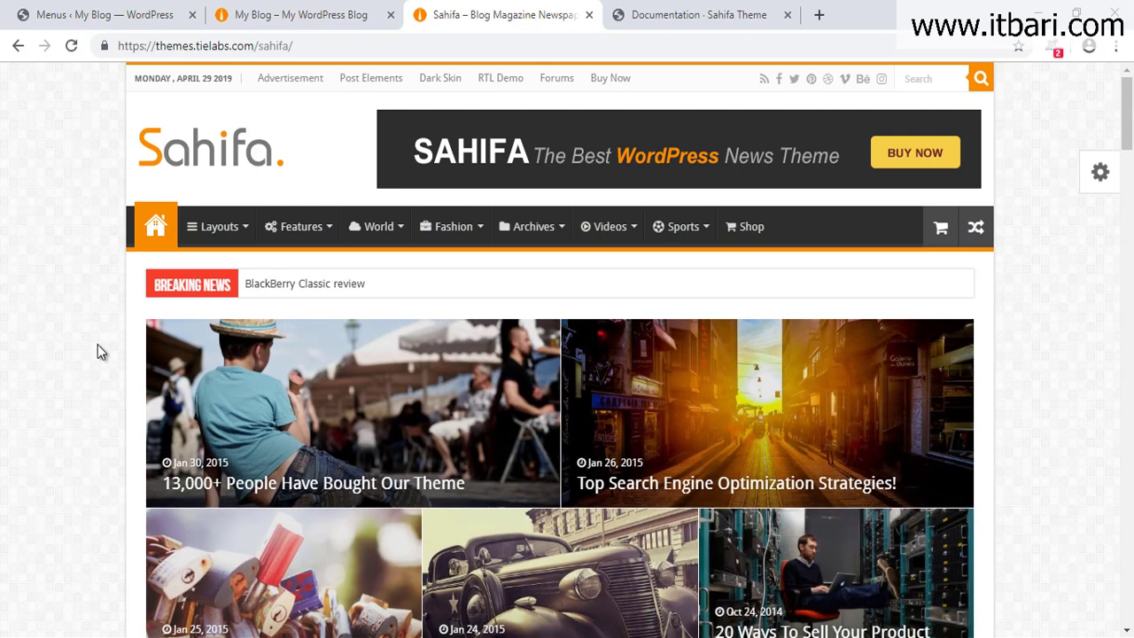
# Step: Compare the Main Menu structure on the Menus page with the Sahifa demo's navigation
pyautogui.click(110, 15)
pyautogui.scroll(-4, 702, 483)
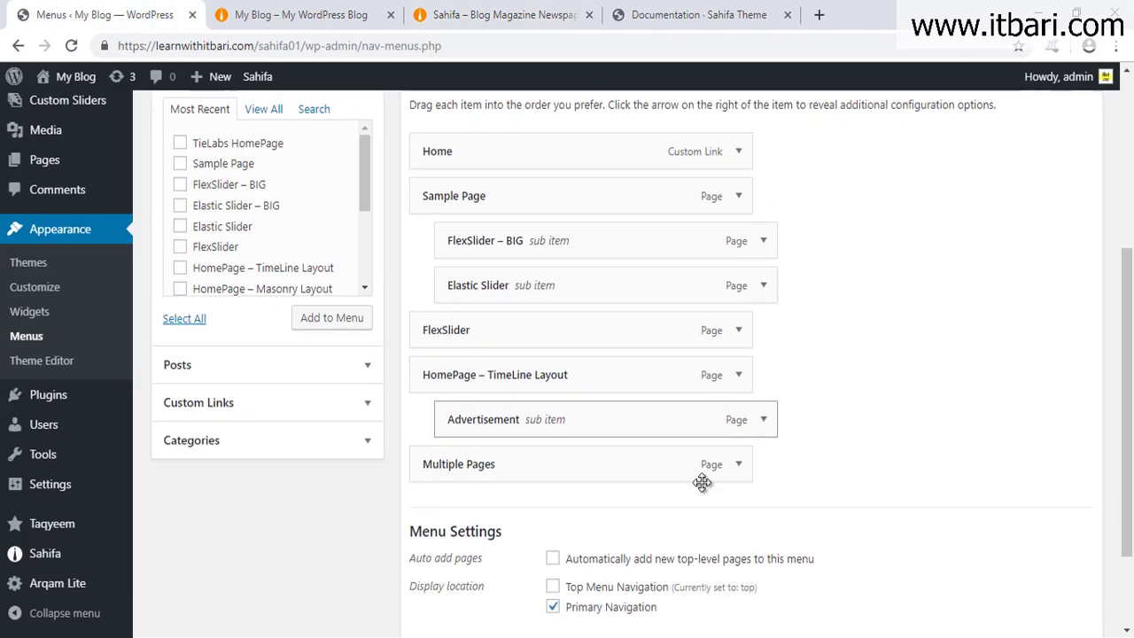
pyautogui.scroll(1, 328, 425)
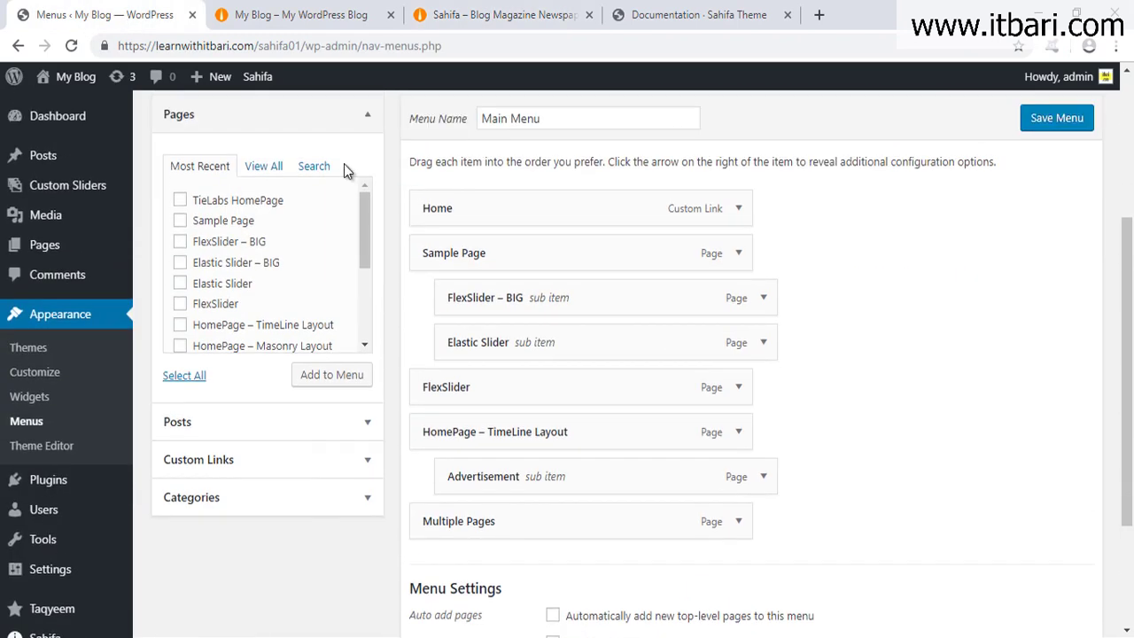
pyautogui.click(320, 14)
pyautogui.click(501, 15)
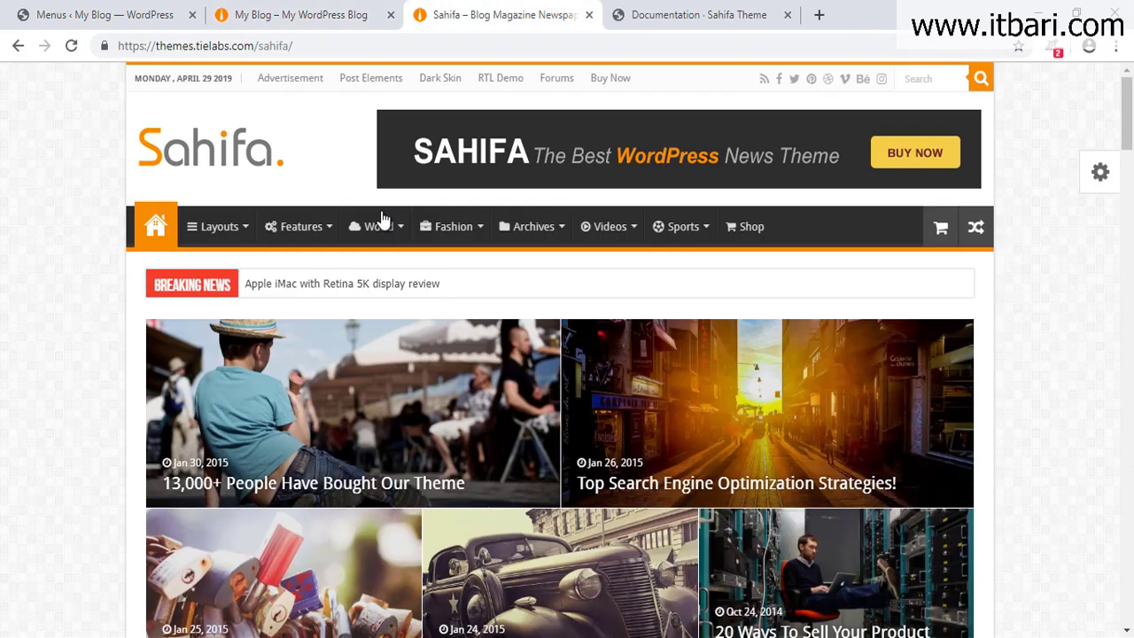
pyautogui.click(176, 11)
pyautogui.scroll(2, 147, 172)
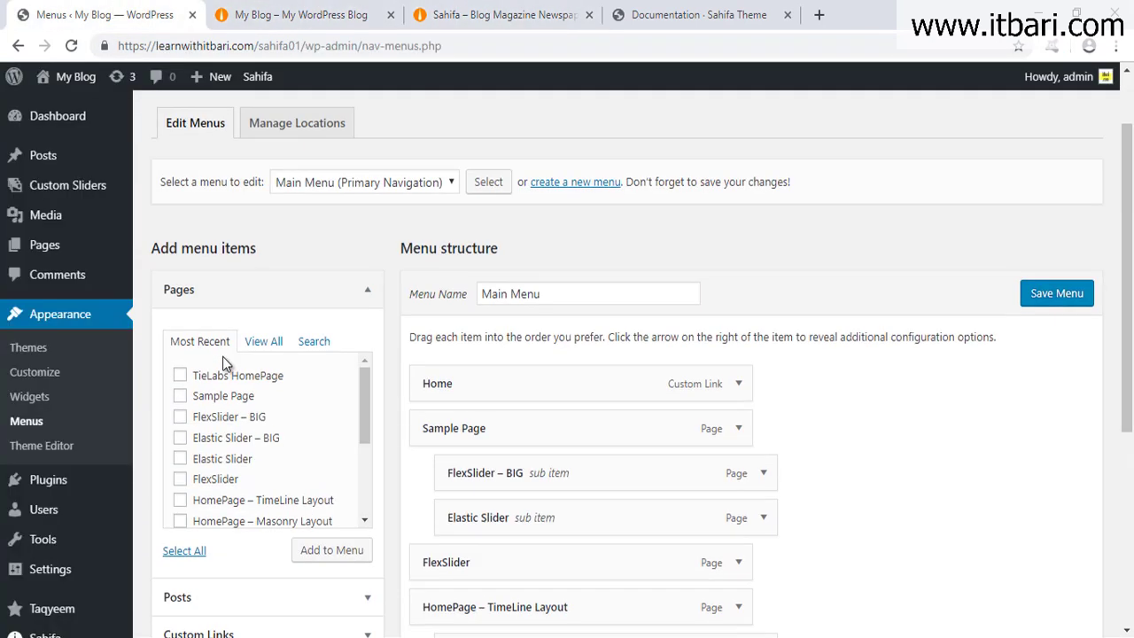
# Step: Open the post Categories page in a new tab and look through the list down to the World category
pyautogui.moveTo(78, 259)
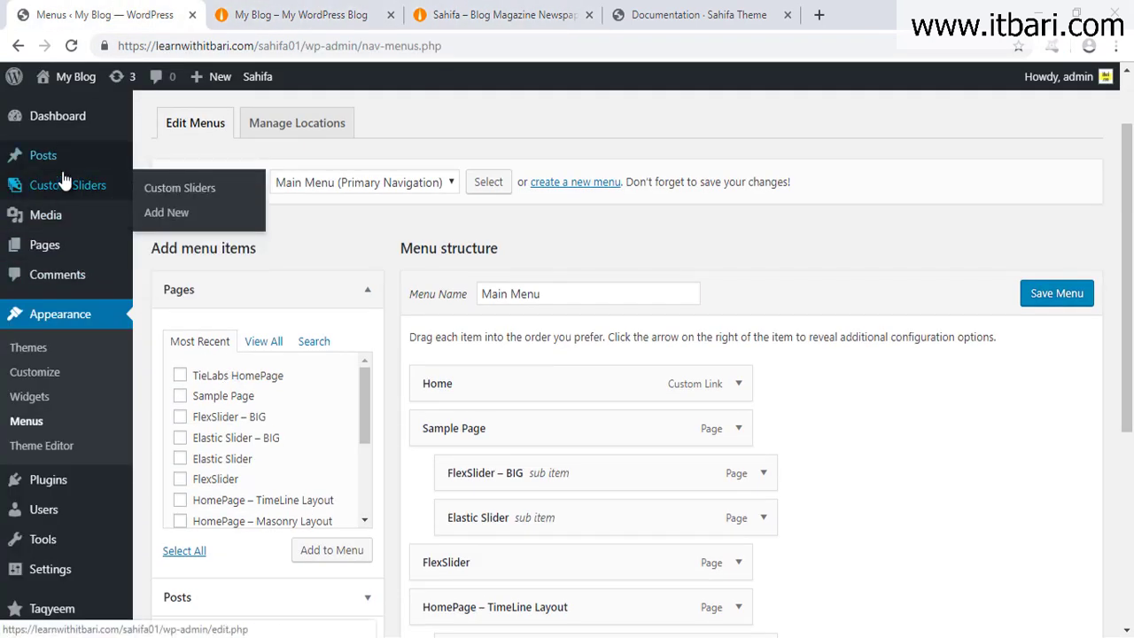
pyautogui.moveTo(102, 162)
pyautogui.rightClick(168, 207)
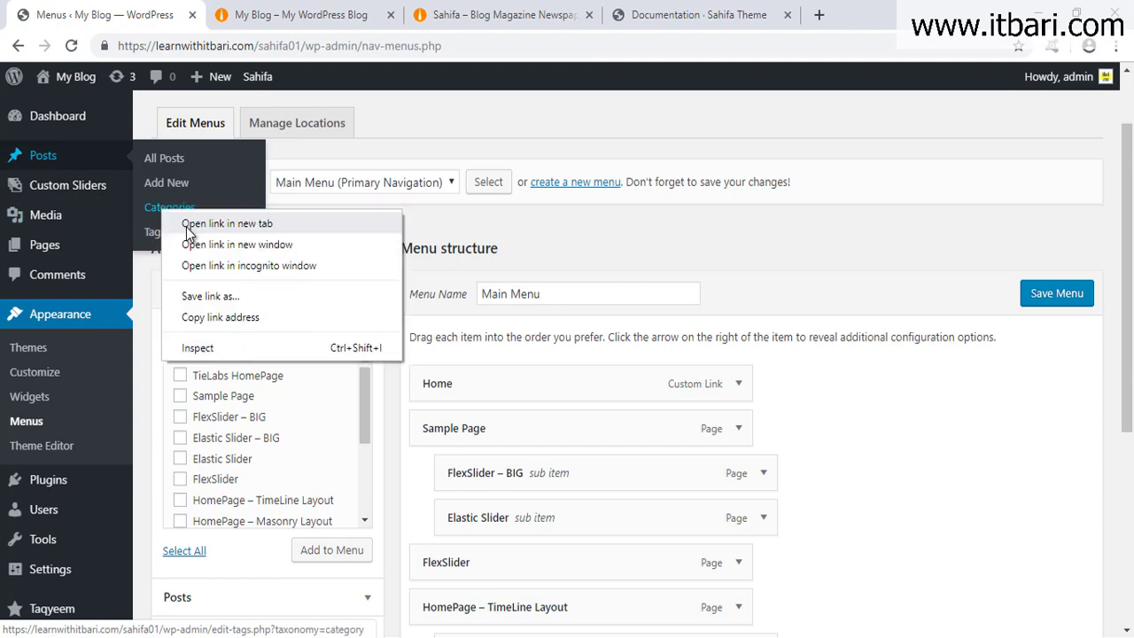
pyautogui.click(190, 222)
pyautogui.click(233, 27)
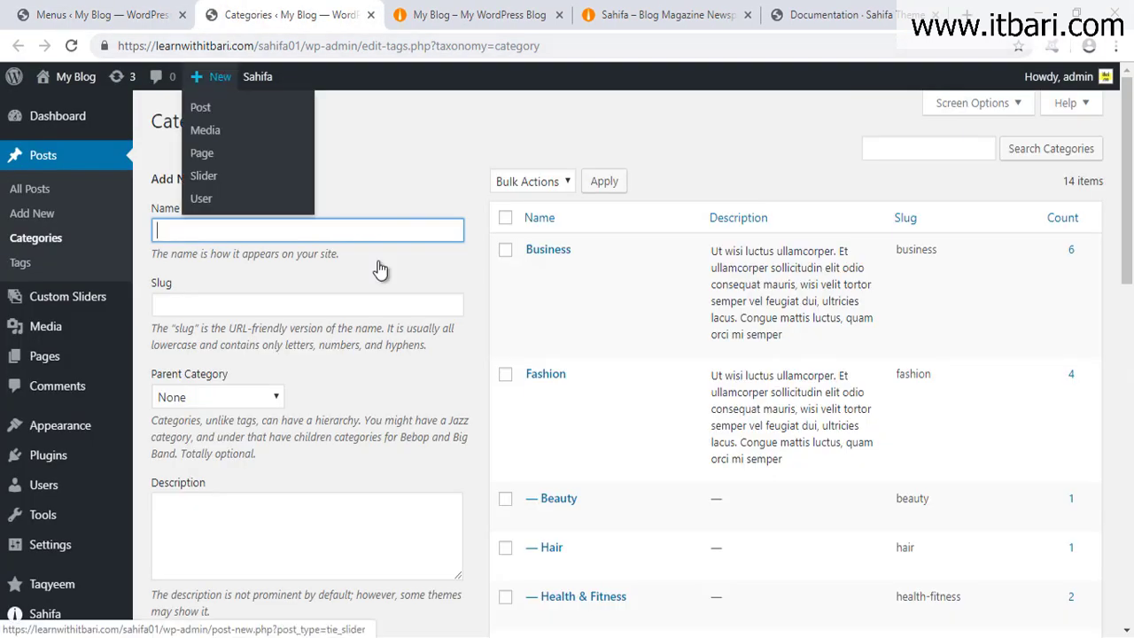
pyautogui.scroll(-2, 438, 383)
pyautogui.scroll(-4, 438, 374)
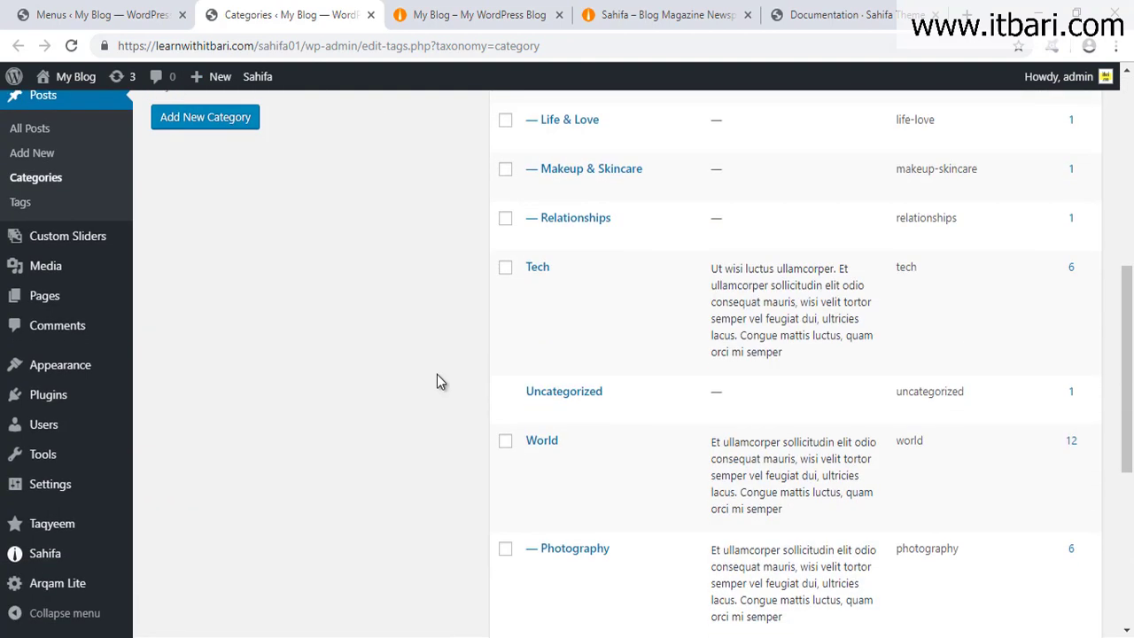
pyautogui.scroll(5, 437, 381)
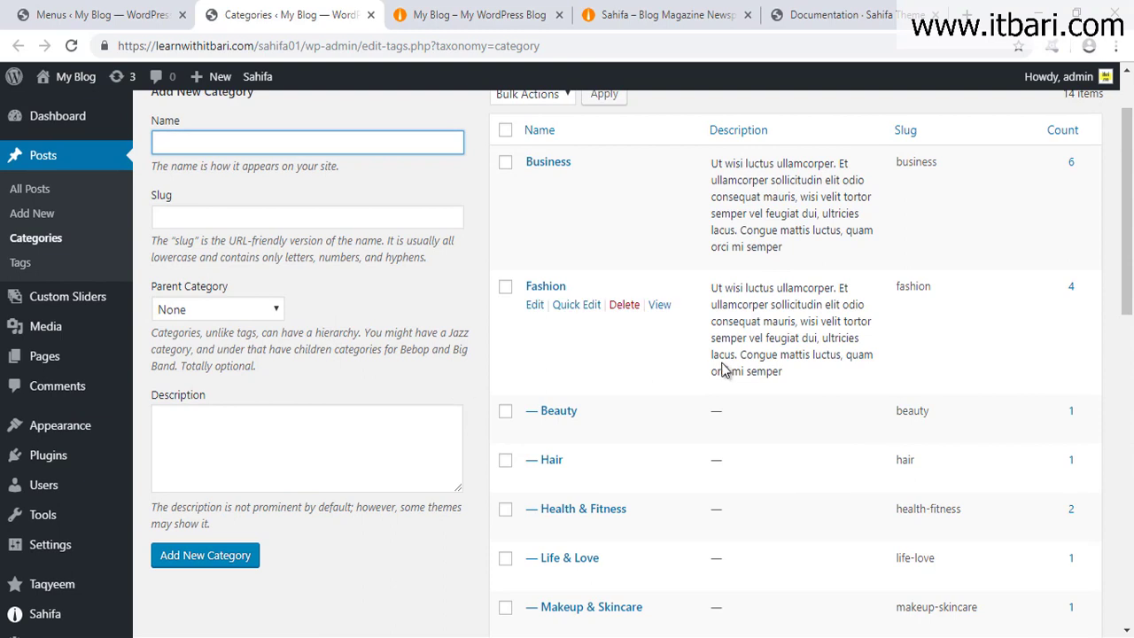
pyautogui.scroll(-3, 723, 365)
pyautogui.scroll(-4, 723, 371)
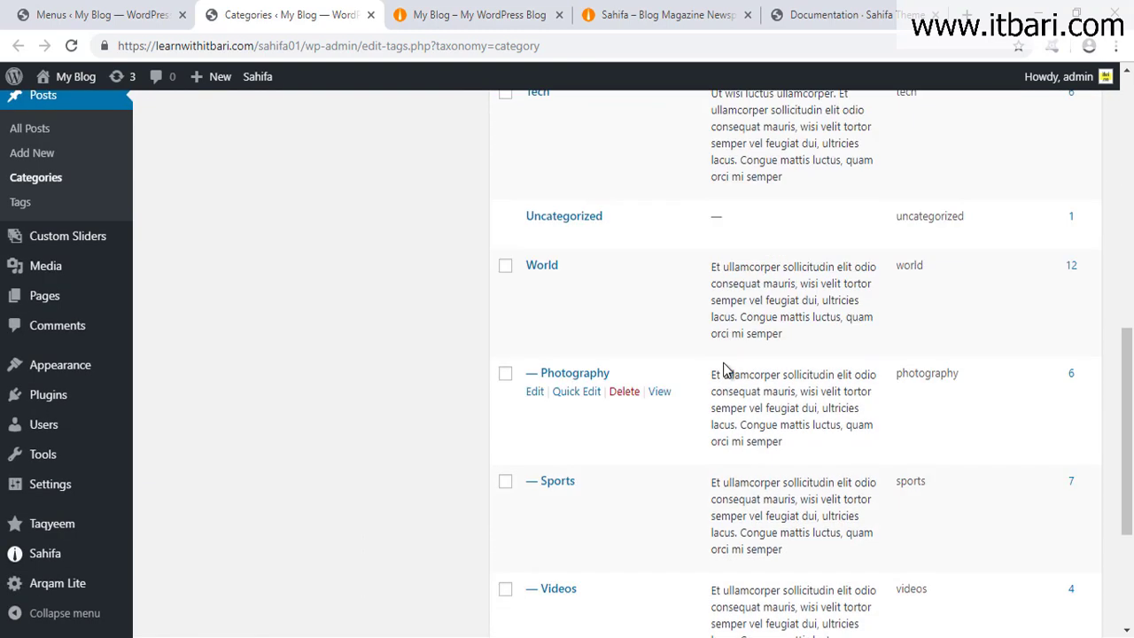
# Step: Check the post counts of the World category and its Photography, Sports and Videos subcategories
pyautogui.moveTo(476, 238); pyautogui.dragTo(1103, 383)
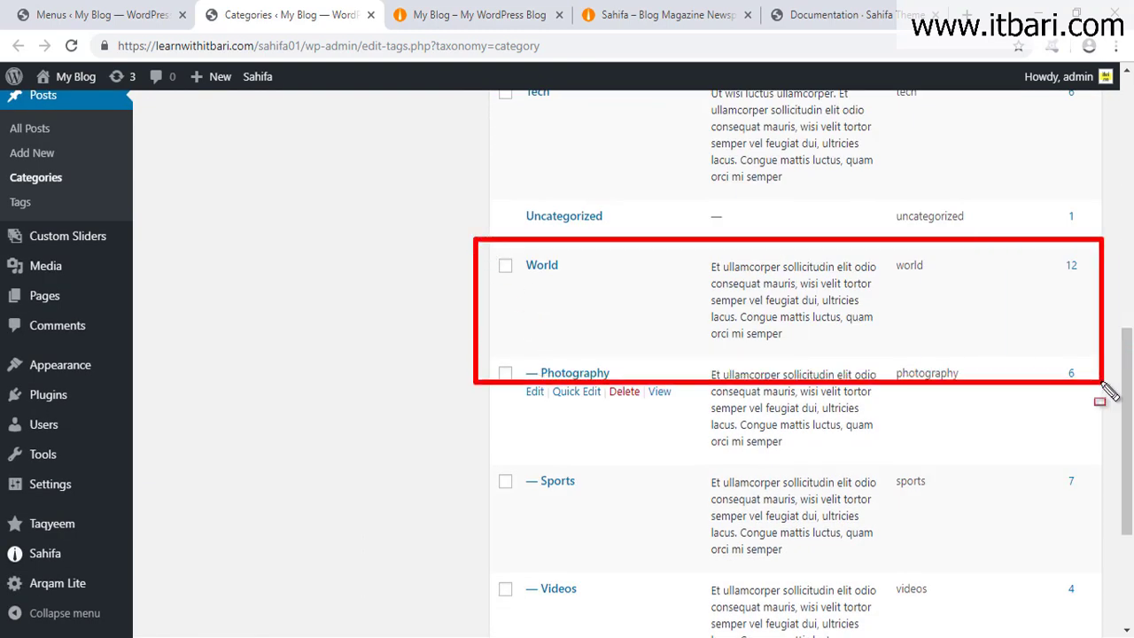
pyautogui.moveTo(1063, 274); pyautogui.dragTo(1110, 274)
pyautogui.press('Escape')
pyautogui.scroll(-2, 964, 349)
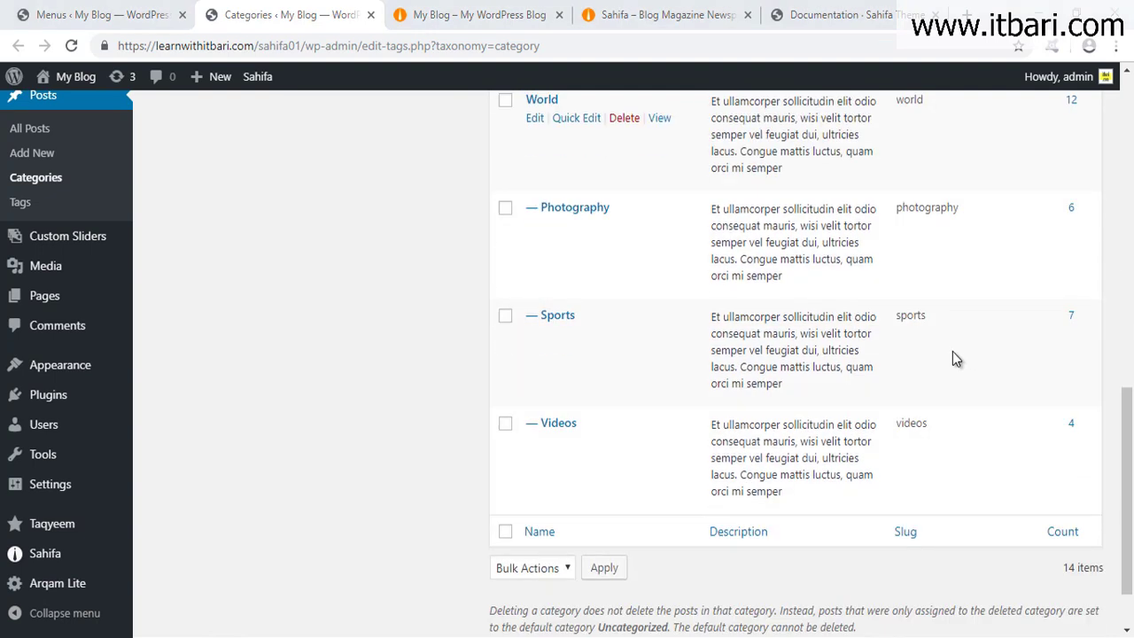
pyautogui.moveTo(514, 173); pyautogui.dragTo(605, 275)
pyautogui.moveTo(1079, 188); pyautogui.dragTo(1099, 190)
pyautogui.moveTo(1081, 310); pyautogui.dragTo(1097, 312)
pyautogui.moveTo(1083, 424); pyautogui.dragTo(1099, 426)
pyautogui.press('Escape')
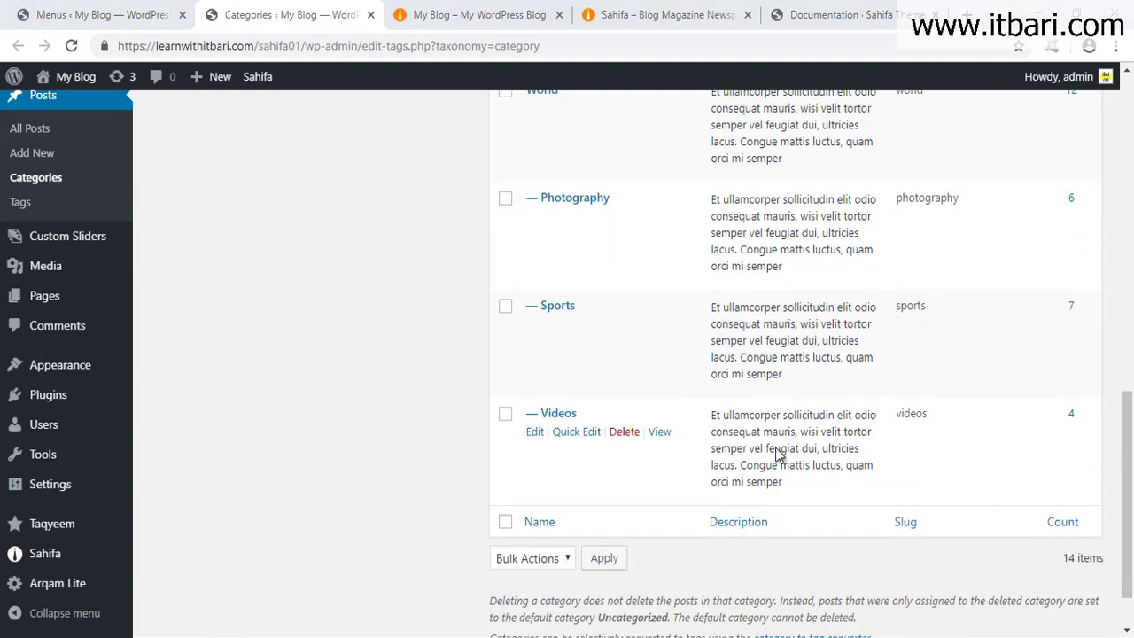
# Step: View the blog's front page navigation, close the Categories tab and return to the Menus page
pyautogui.click(425, 11)
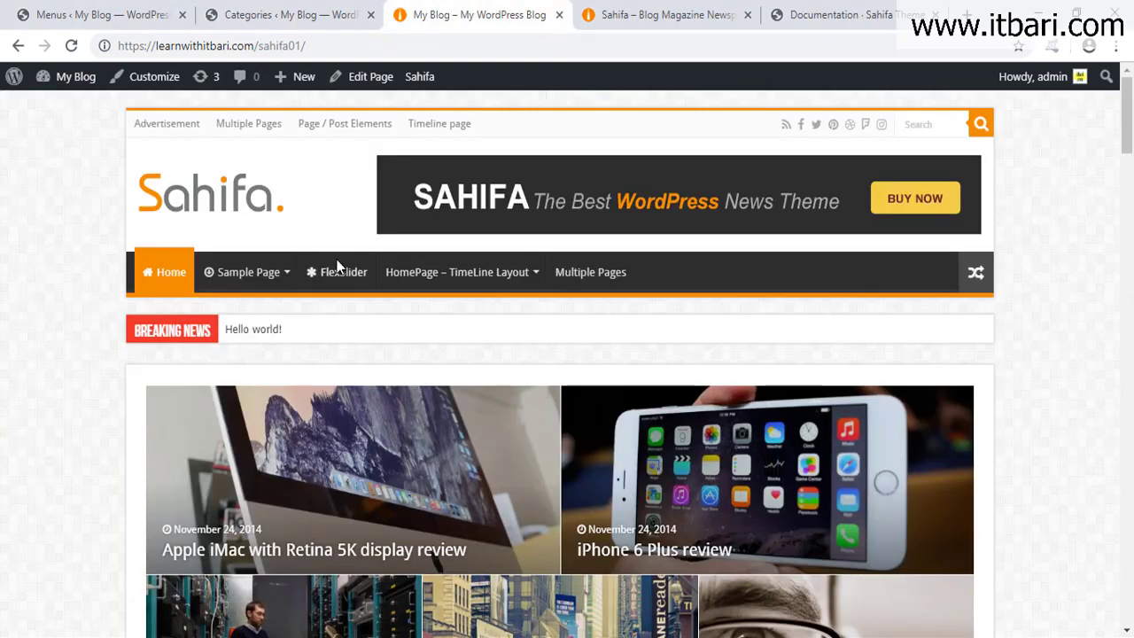
pyautogui.click(235, 24)
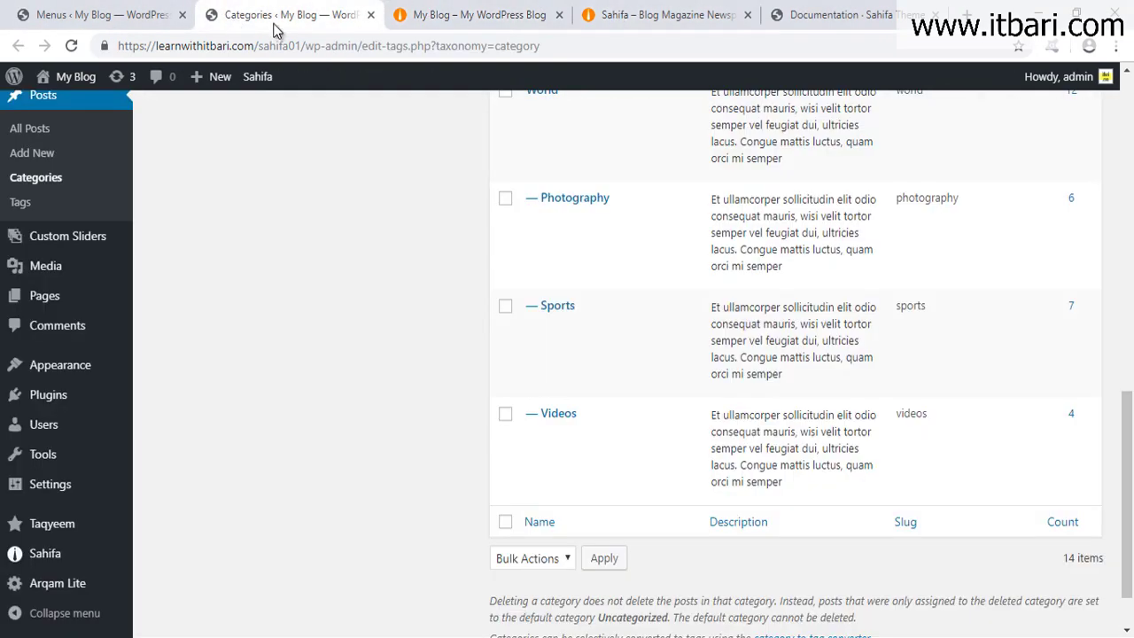
pyautogui.click(372, 16)
pyautogui.click(147, 14)
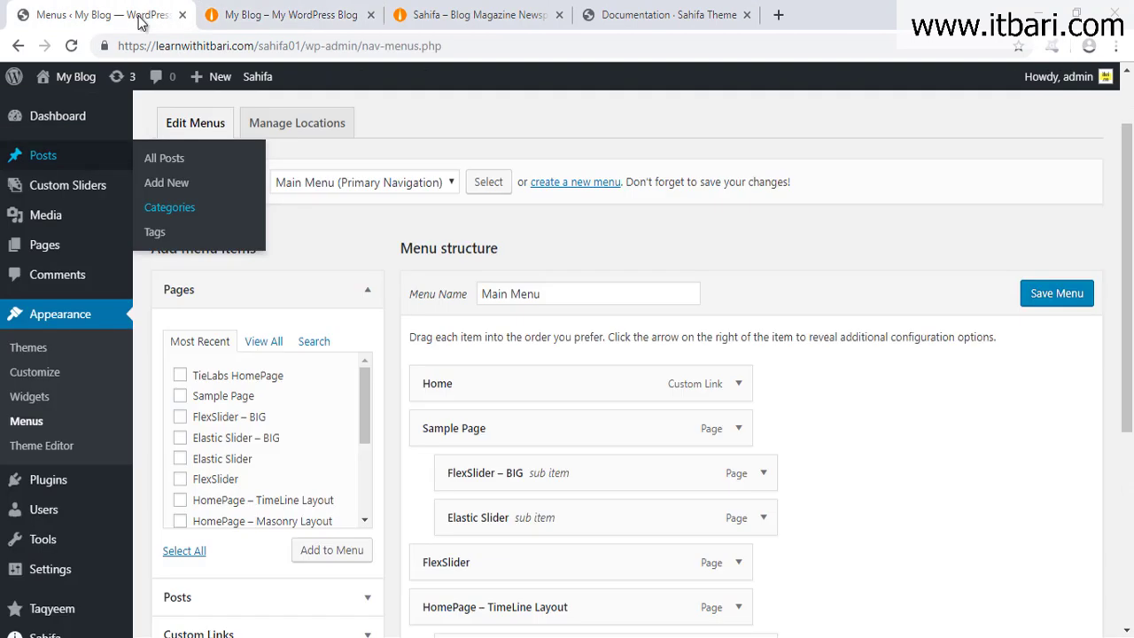
# Step: Add the World category as a new item in the Main Menu structure
pyautogui.scroll(-4, 299, 268)
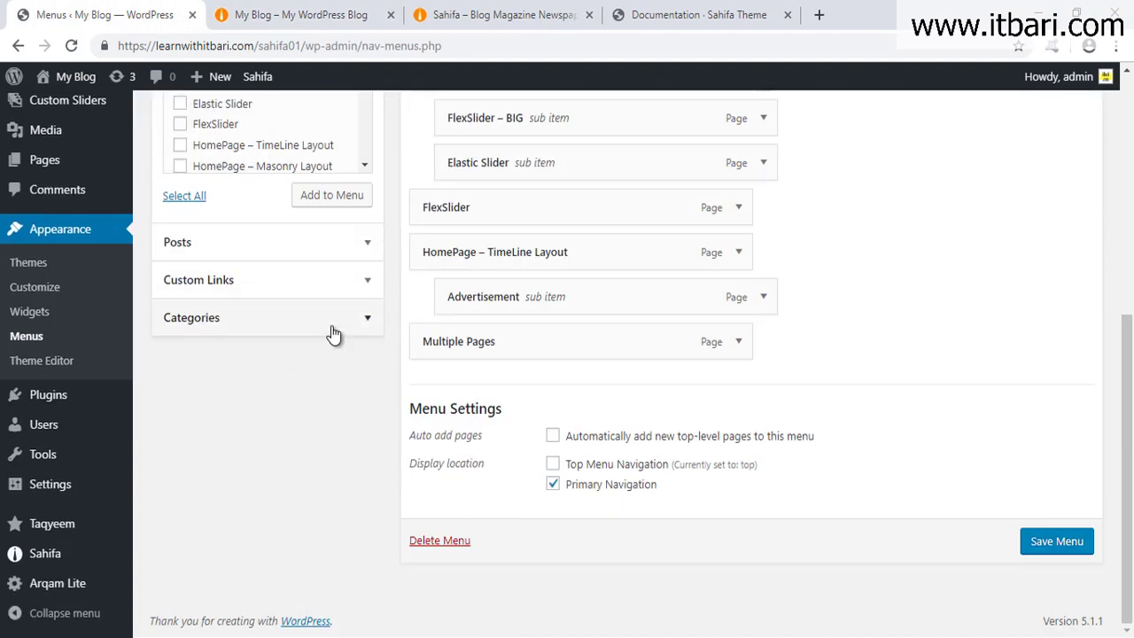
pyautogui.click(330, 324)
pyautogui.scroll(3, 330, 454)
pyautogui.scroll(-1, 263, 379)
pyautogui.scroll(1, 262, 378)
pyautogui.click(180, 309)
pyautogui.click(321, 489)
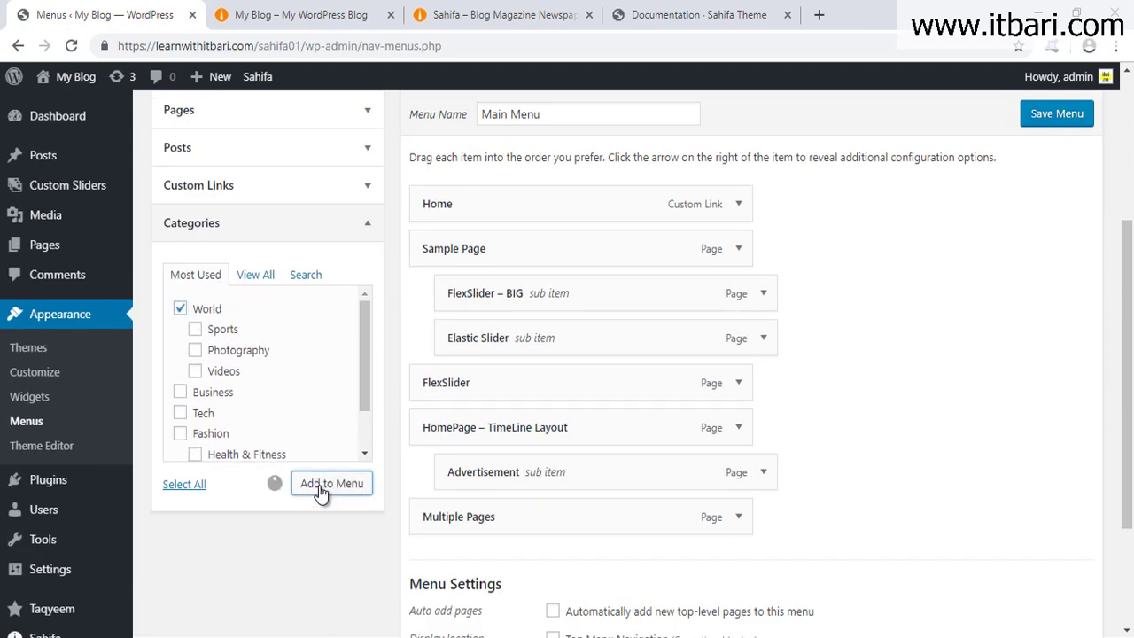
pyautogui.scroll(-3, 856, 528)
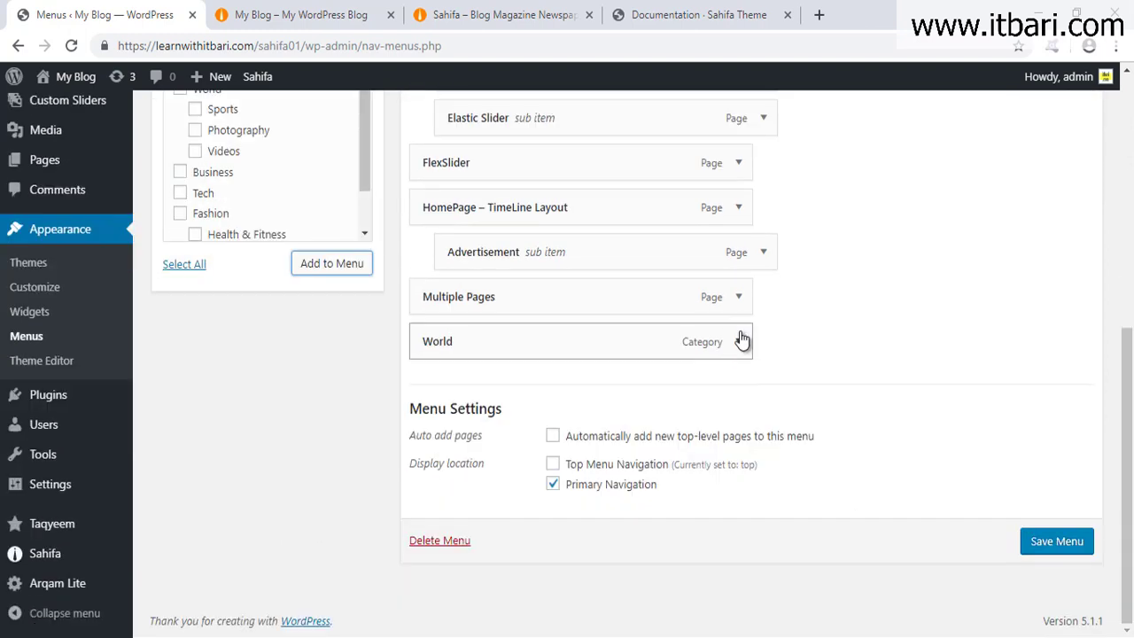
# Step: Expand the World menu item's settings and set its mega menu type to Sub Categories + Posts
pyautogui.click(740, 342)
pyautogui.scroll(-3, 859, 382)
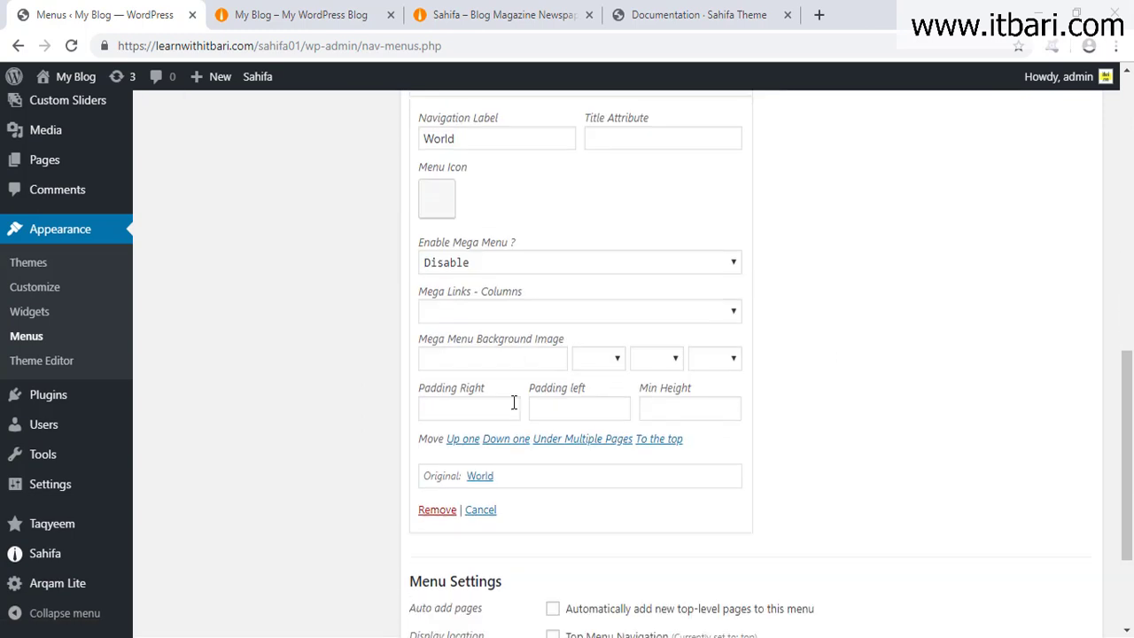
pyautogui.moveTo(388, 223)
pyautogui.mouseDown()
pyautogui.moveTo(709, 292)
pyautogui.moveTo(759, 292)
pyautogui.mouseUp()
pyautogui.click(717, 266)
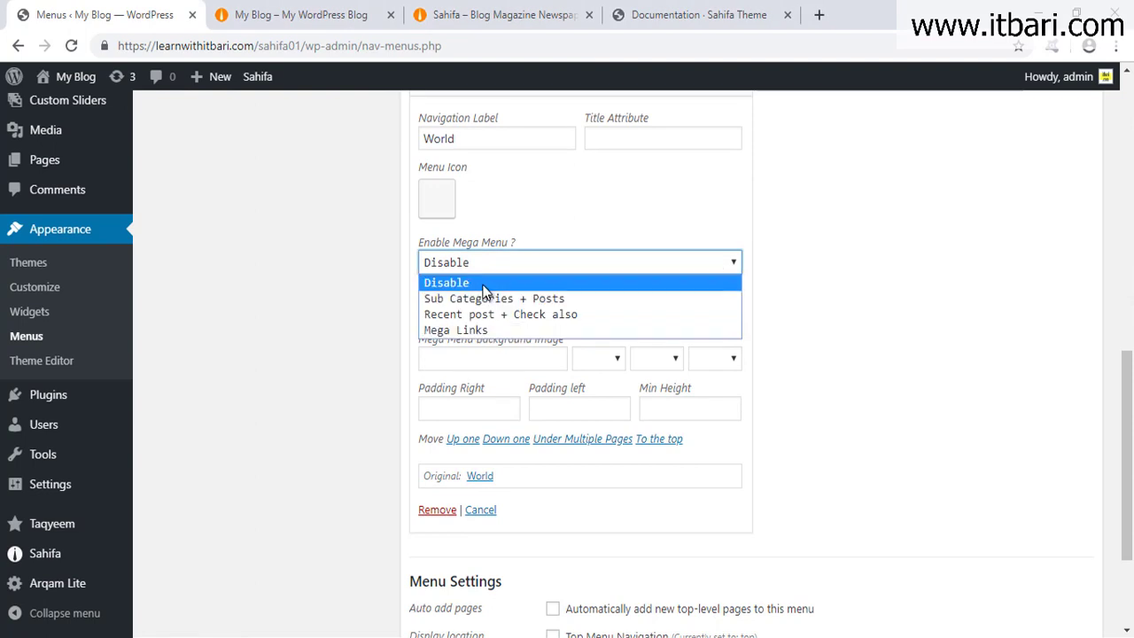
pyautogui.click(579, 332)
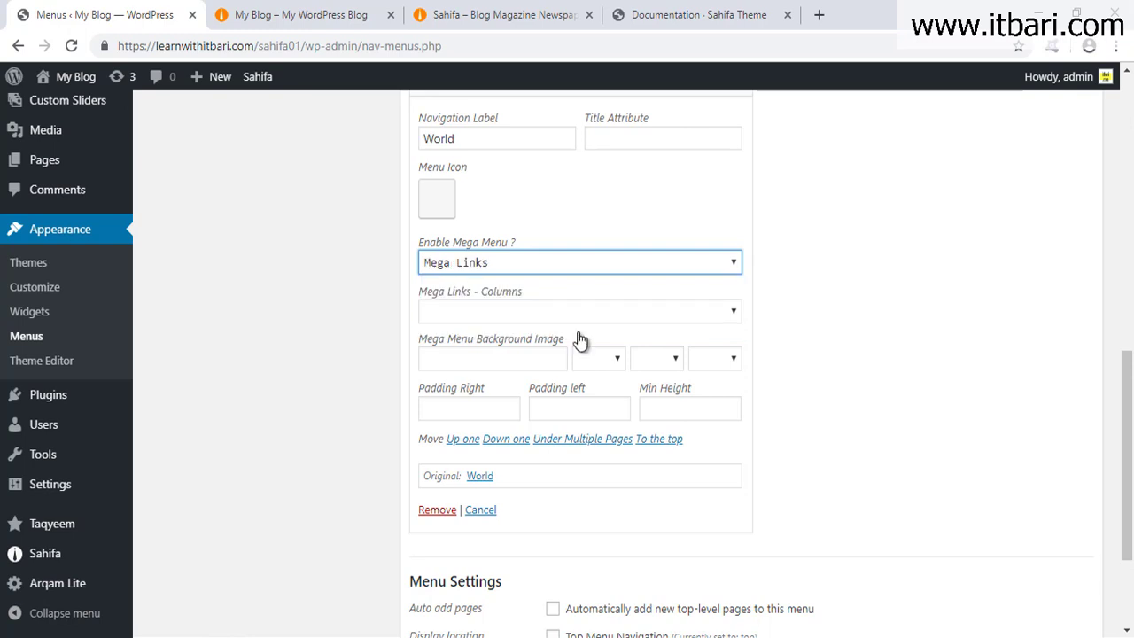
pyautogui.click(466, 257)
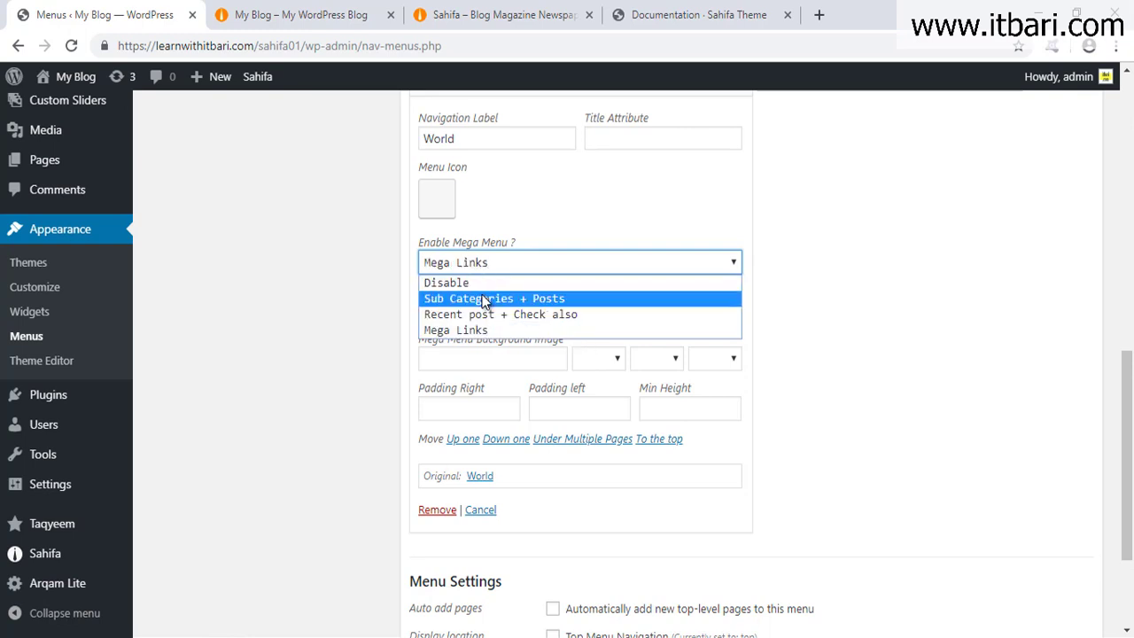
pyautogui.click(482, 300)
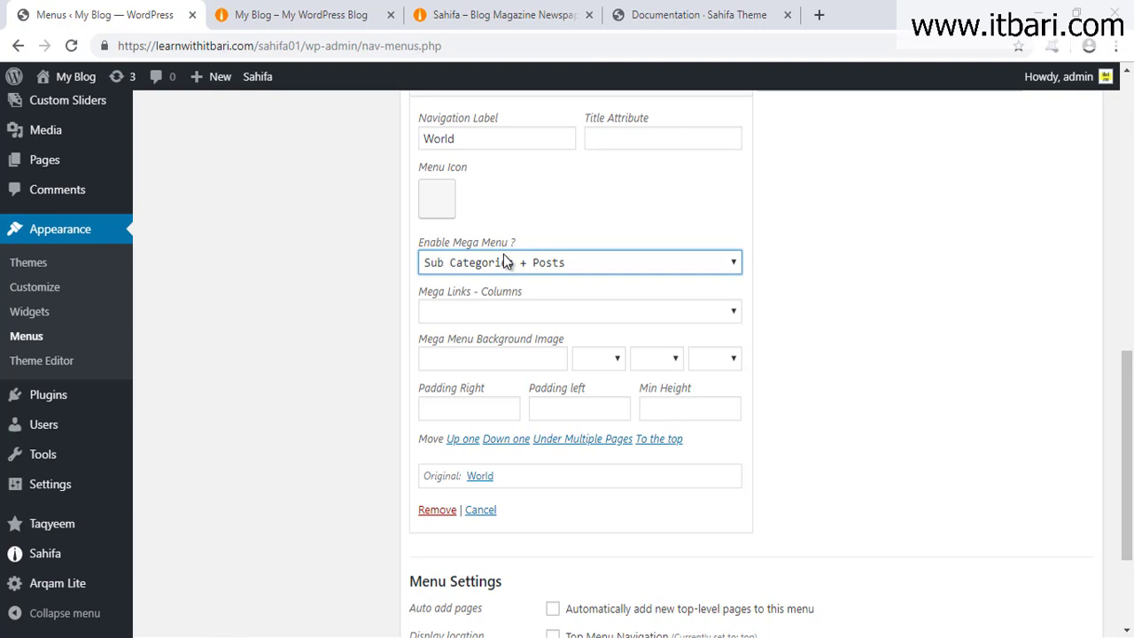
# Step: Leave the World item's Mega Links columns and background image empty and save the Main Menu
pyautogui.click(501, 309)
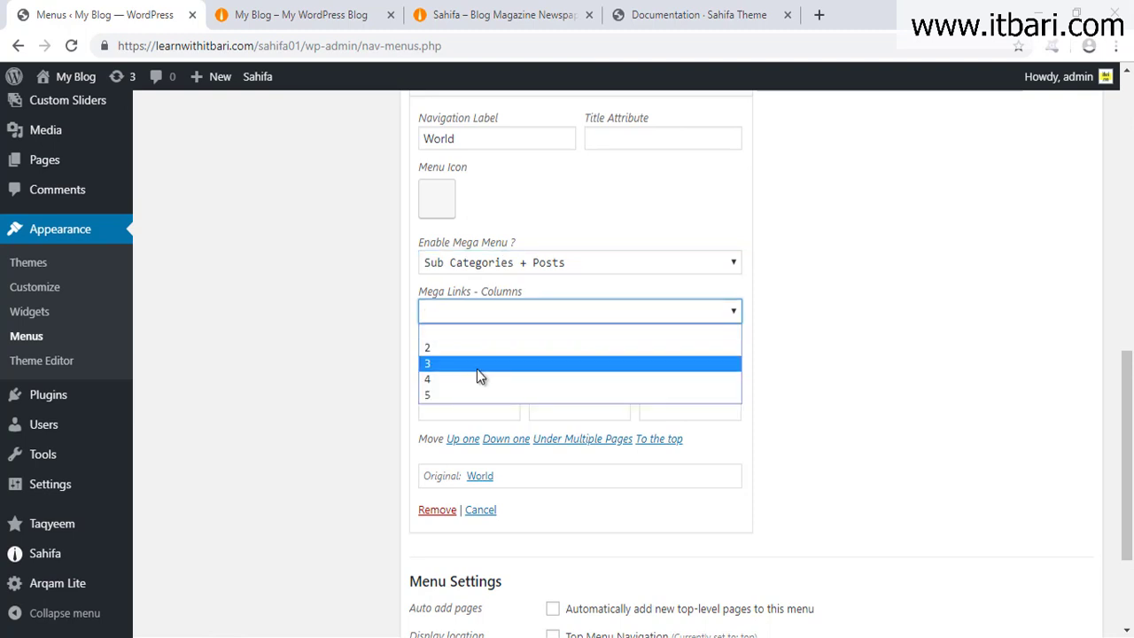
pyautogui.click(830, 348)
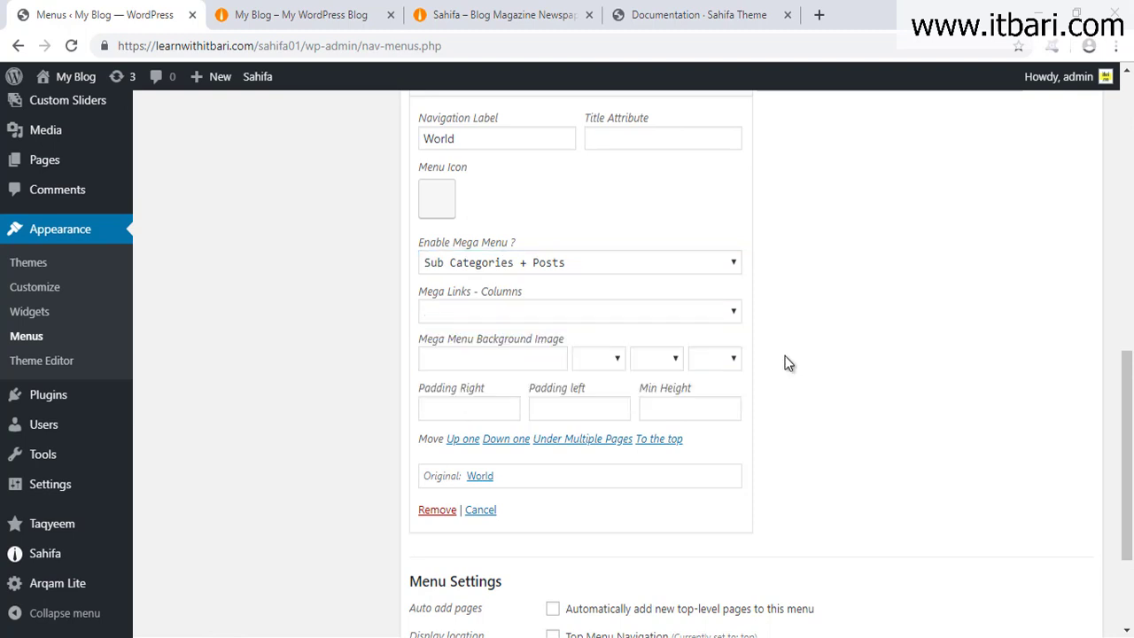
pyautogui.click(468, 356)
pyautogui.scroll(-1, 659, 407)
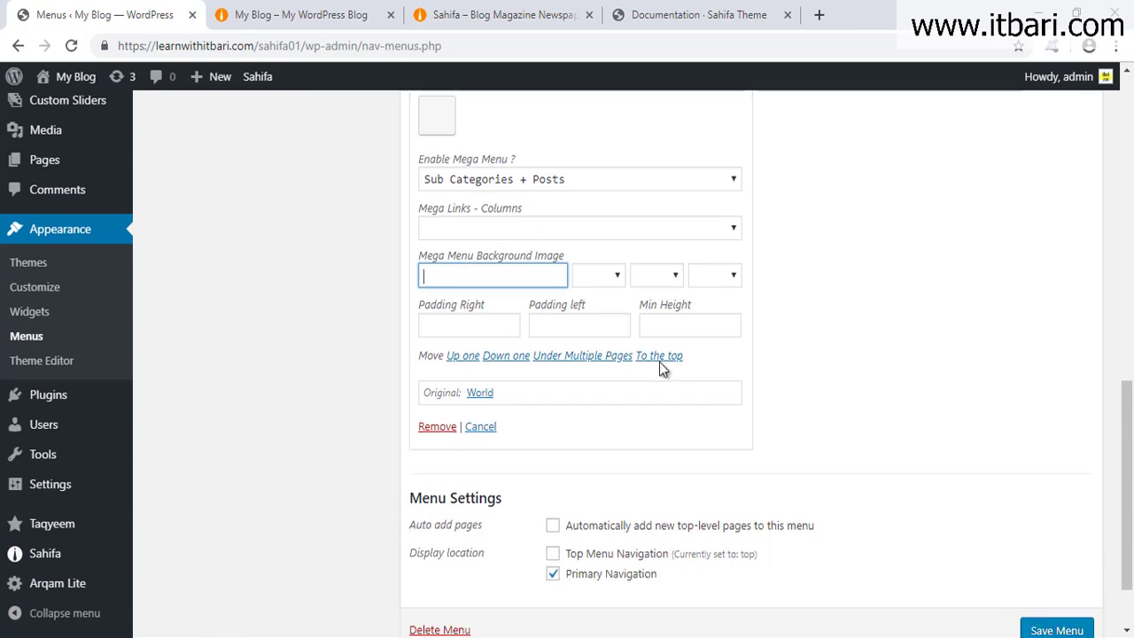
pyautogui.click(1062, 626)
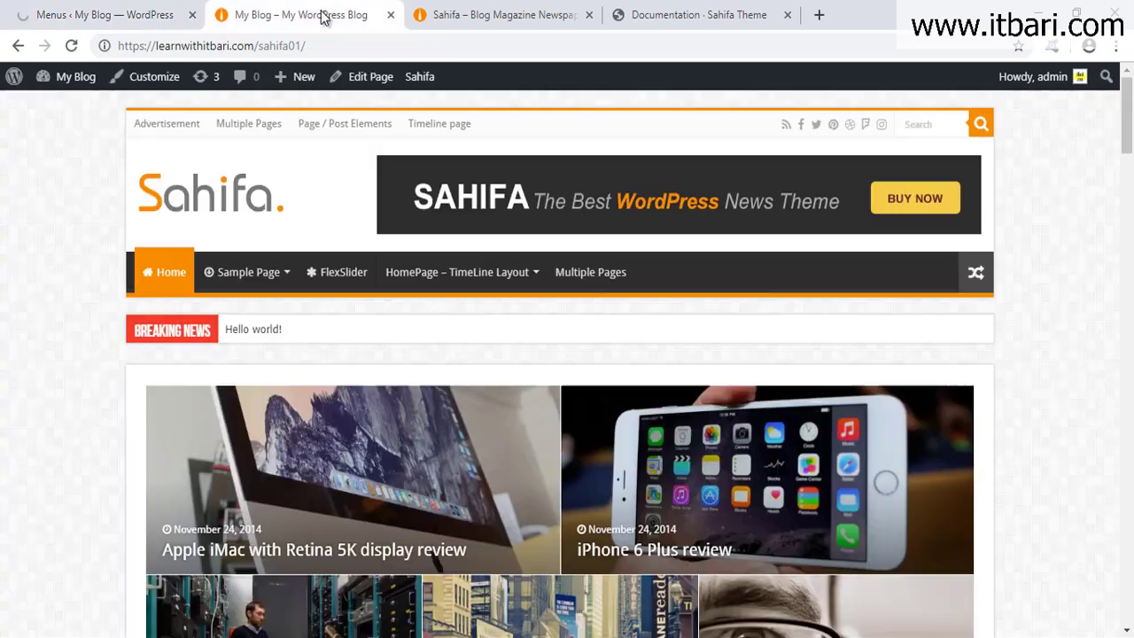
# Step: Reload the blog's front page and examine the World mega menu with its Photography, Sports and Videos subcategories
pyautogui.click(354, 17)
pyautogui.click(68, 48)
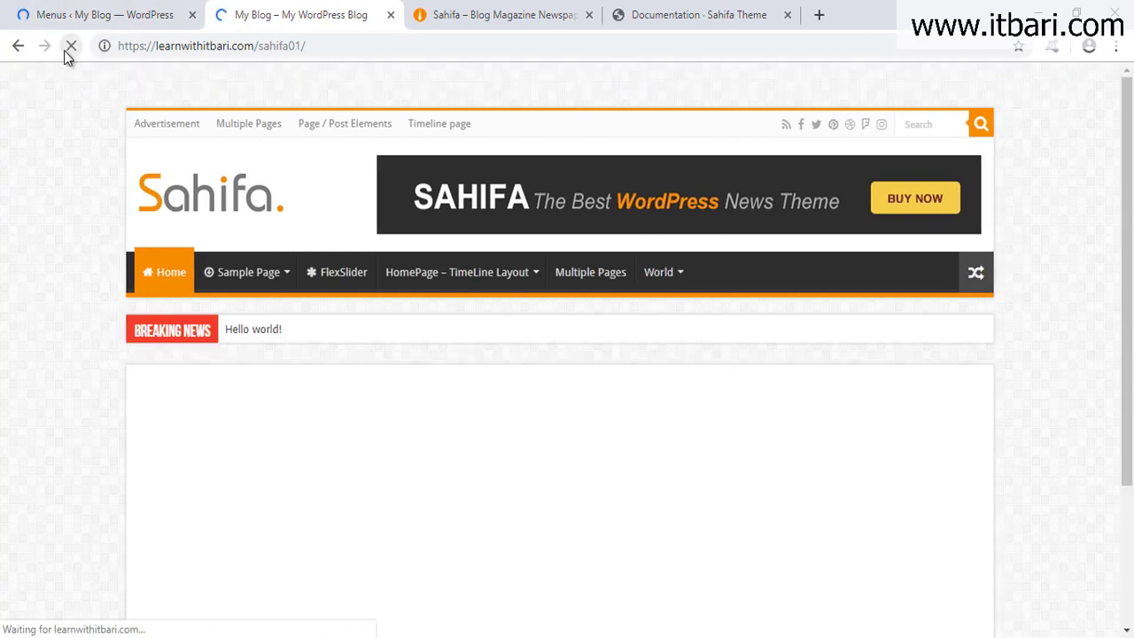
pyautogui.moveTo(665, 277)
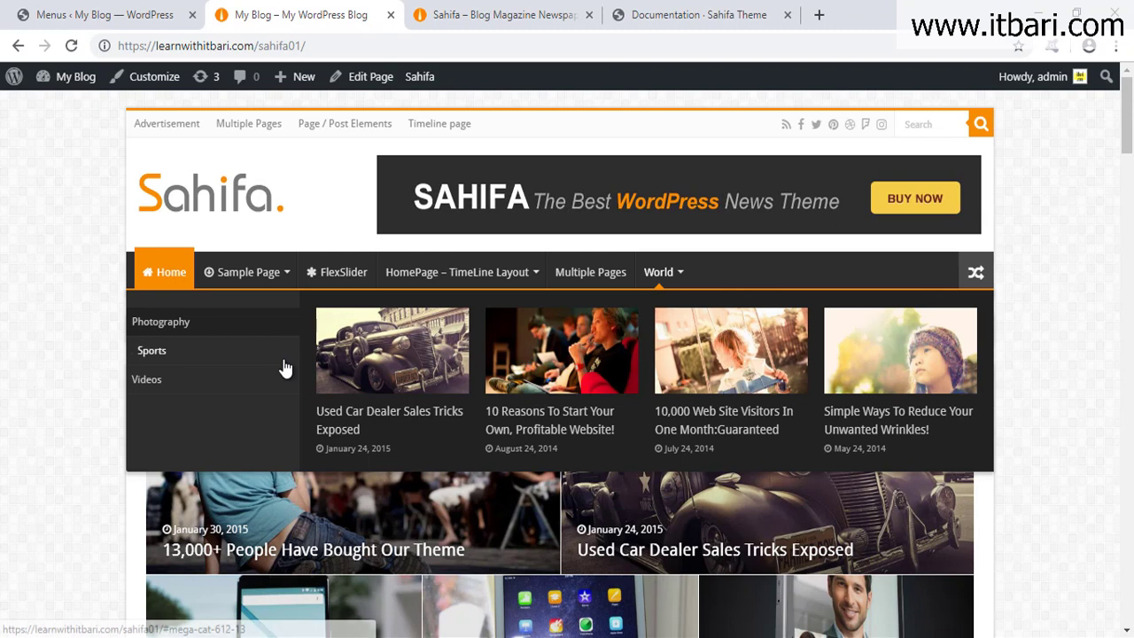
pyautogui.moveTo(183, 383)
pyautogui.moveTo(185, 329)
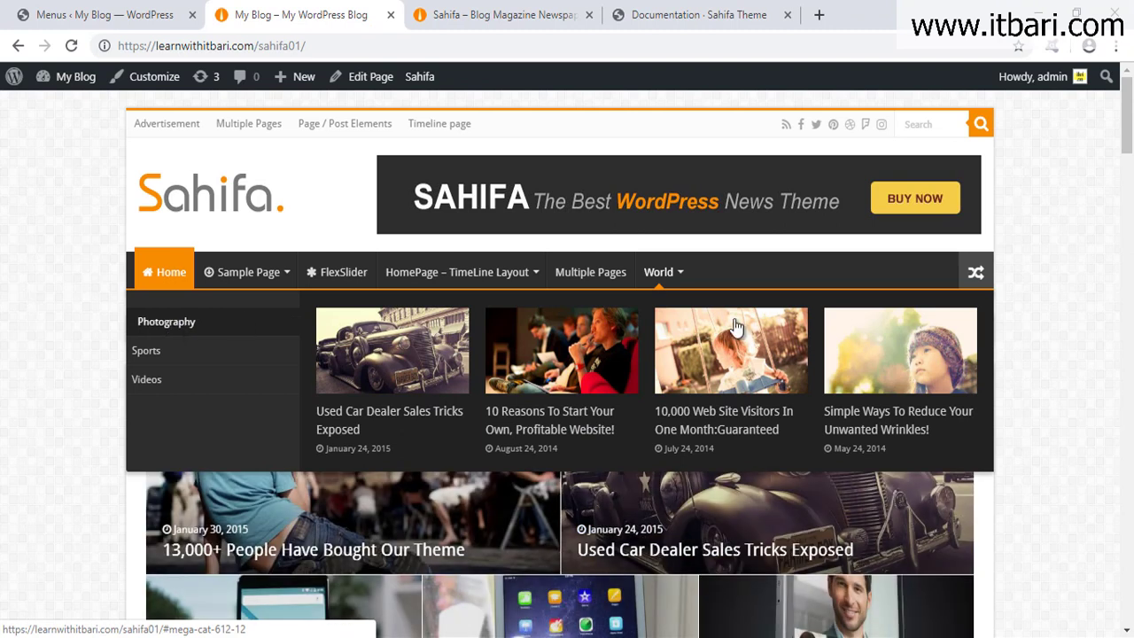
# Step: Return to the Menus page and open the Add New Post form in a separate tab
pyautogui.click(89, 14)
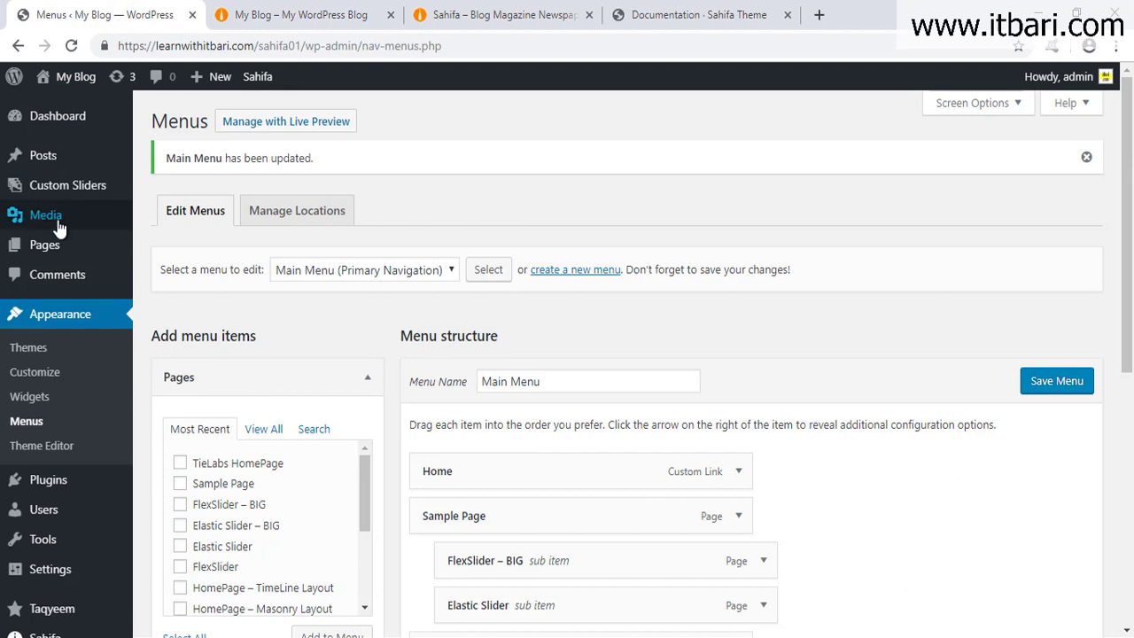
pyautogui.moveTo(204, 78)
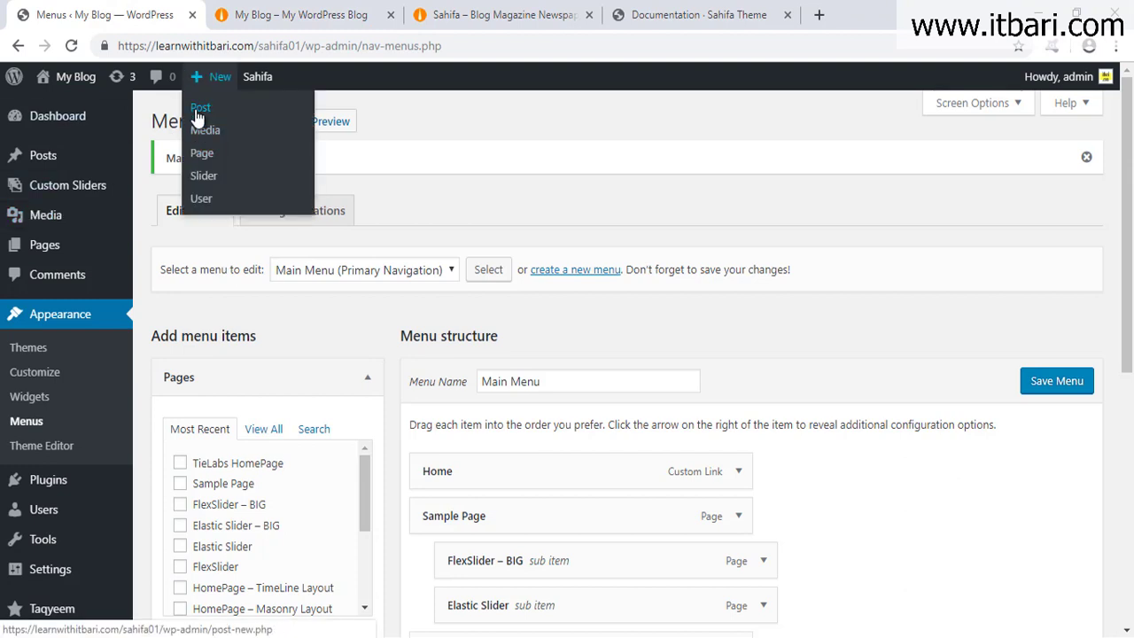
pyautogui.middleClick(200, 111)
pyautogui.click(292, 15)
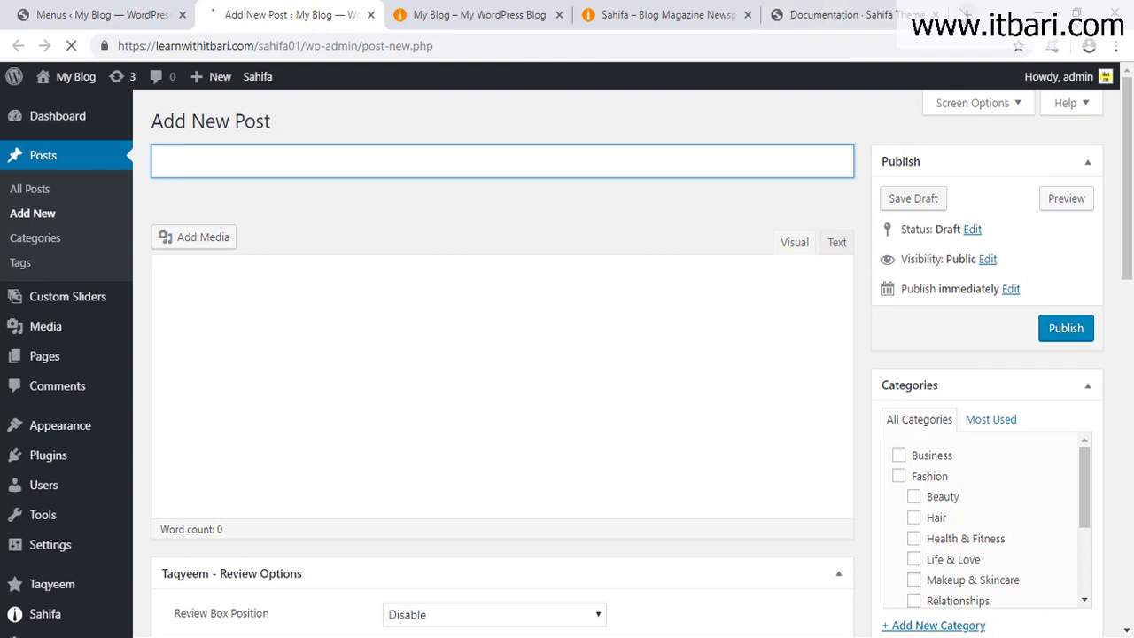
# Step: Search Google for "lorem ipsum net" in a new tab and copy the placeholder text from Loripsum.net
pyautogui.hotkey('ctrl', 't')
pyautogui.write('lorem ip')
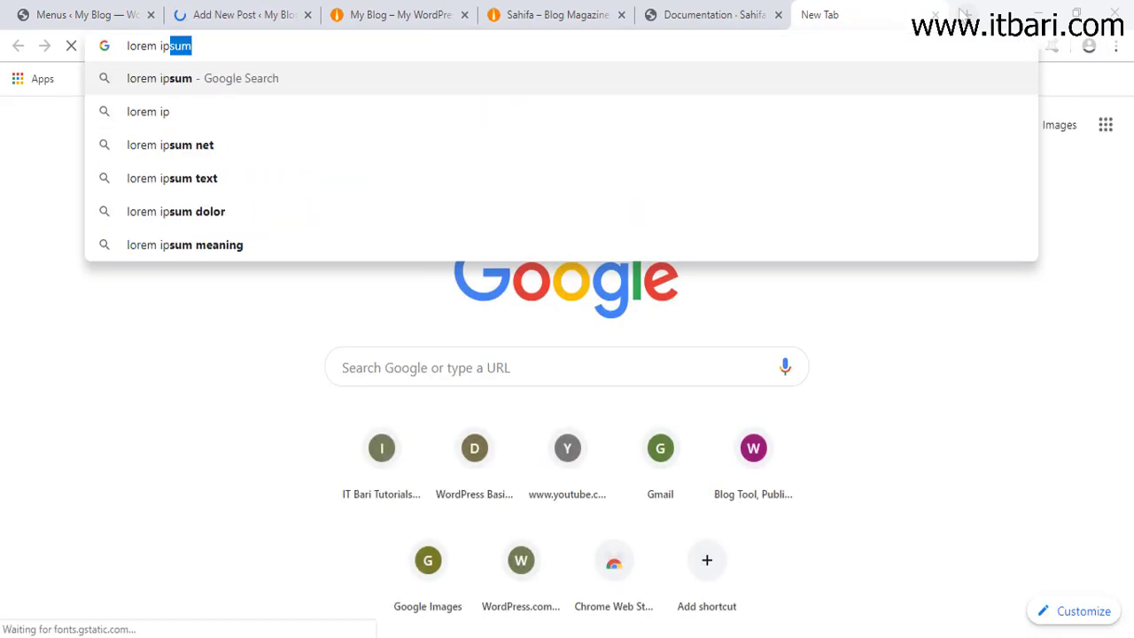
pyautogui.click(602, 142)
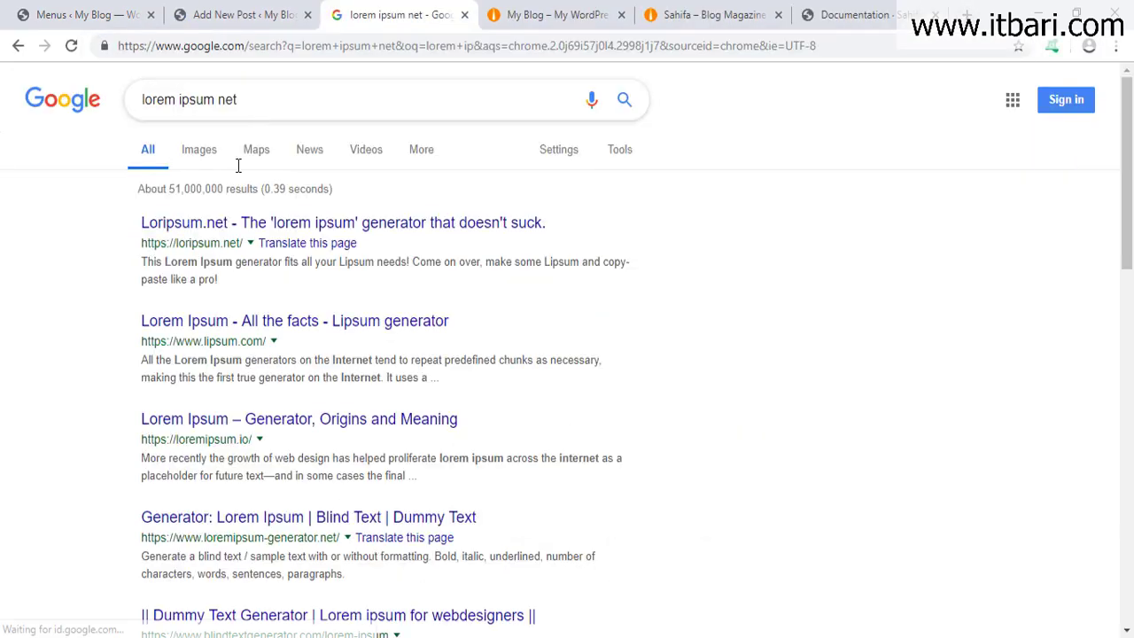
pyautogui.click(221, 225)
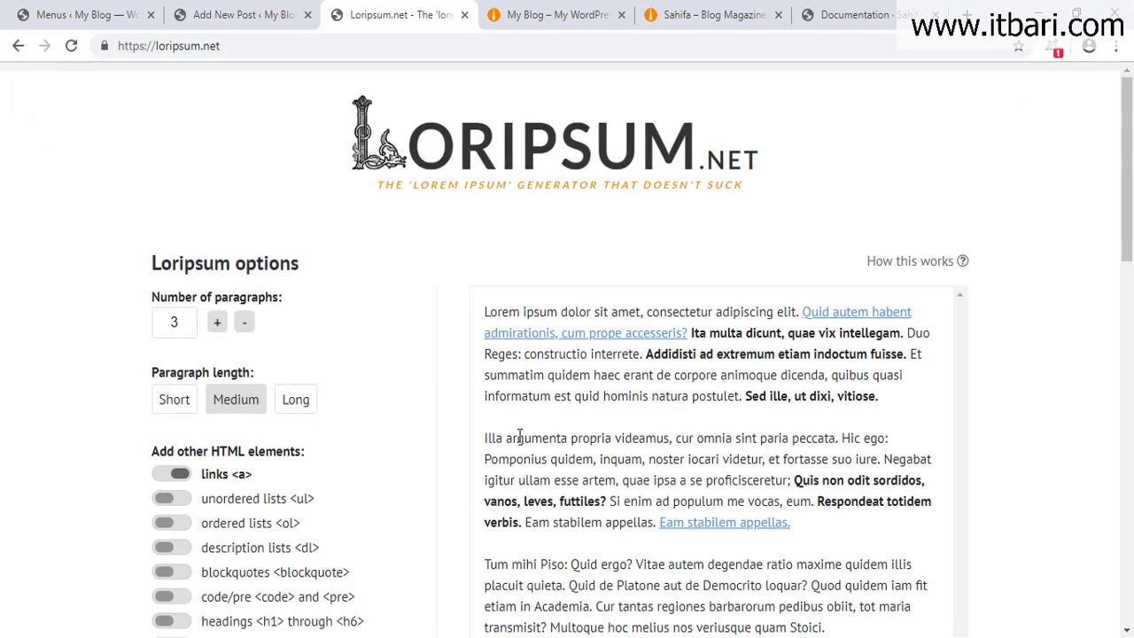
pyautogui.scroll(-5, 518, 434)
pyautogui.click(709, 291)
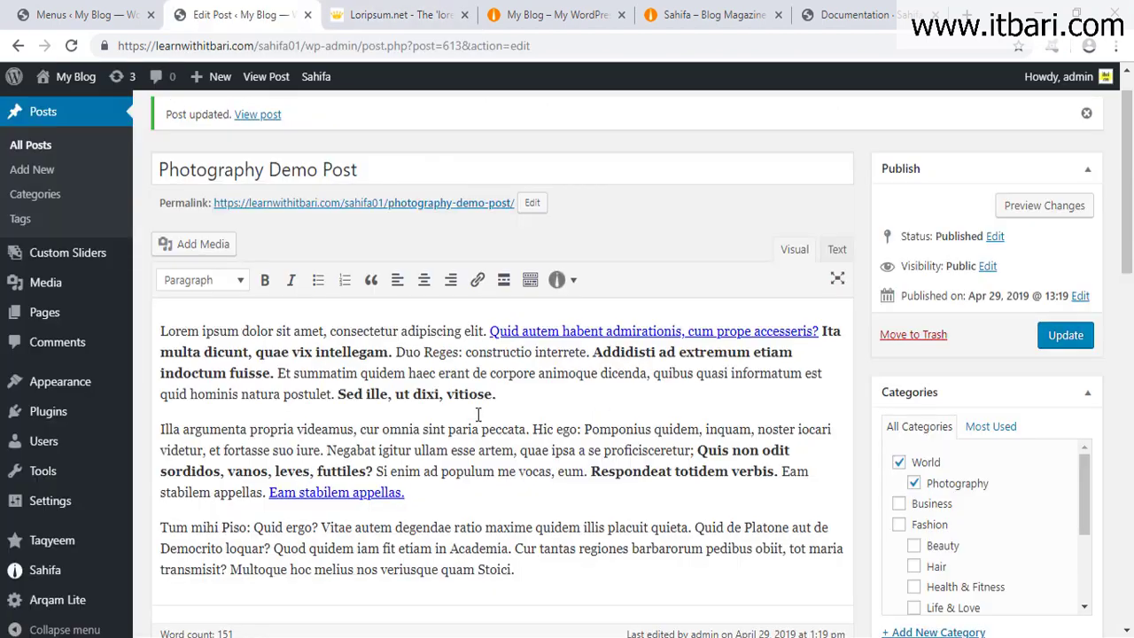
# Step: Review the category assignment and featured image of the Photography Demo Post
pyautogui.scroll(-3, 864, 403)
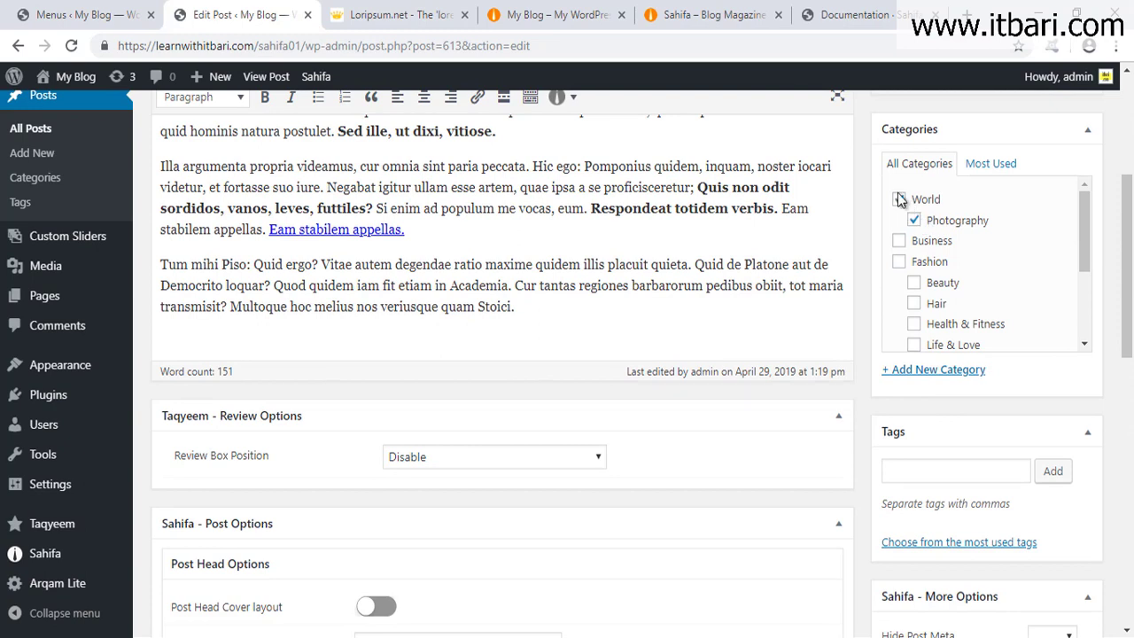
pyautogui.moveTo(887, 176); pyautogui.dragTo(997, 238)
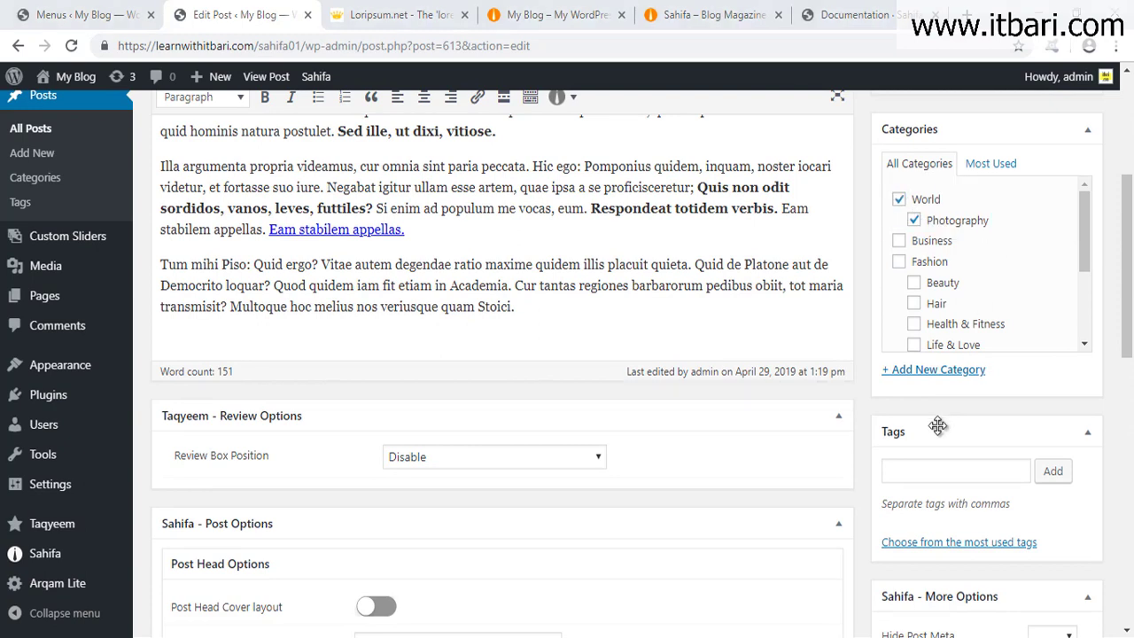
pyautogui.scroll(-6, 939, 422)
pyautogui.moveTo(875, 263); pyautogui.dragTo(1090, 461)
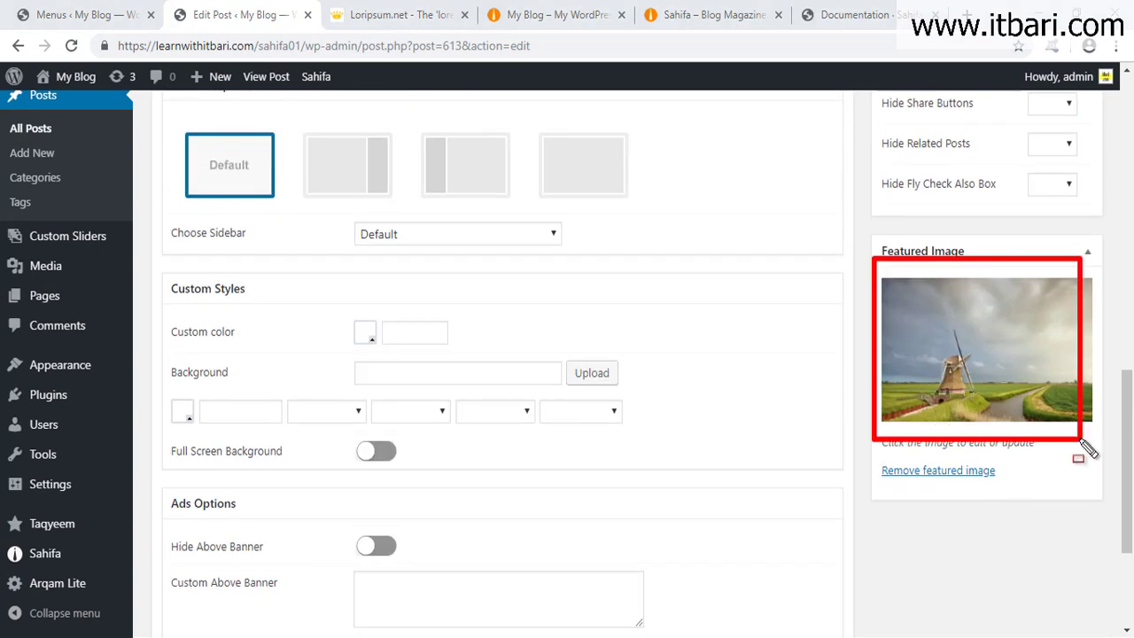
# Step: Close the post editor tab and move the Loripsum.net tab behind the Documentation tab
pyautogui.click(316, 15)
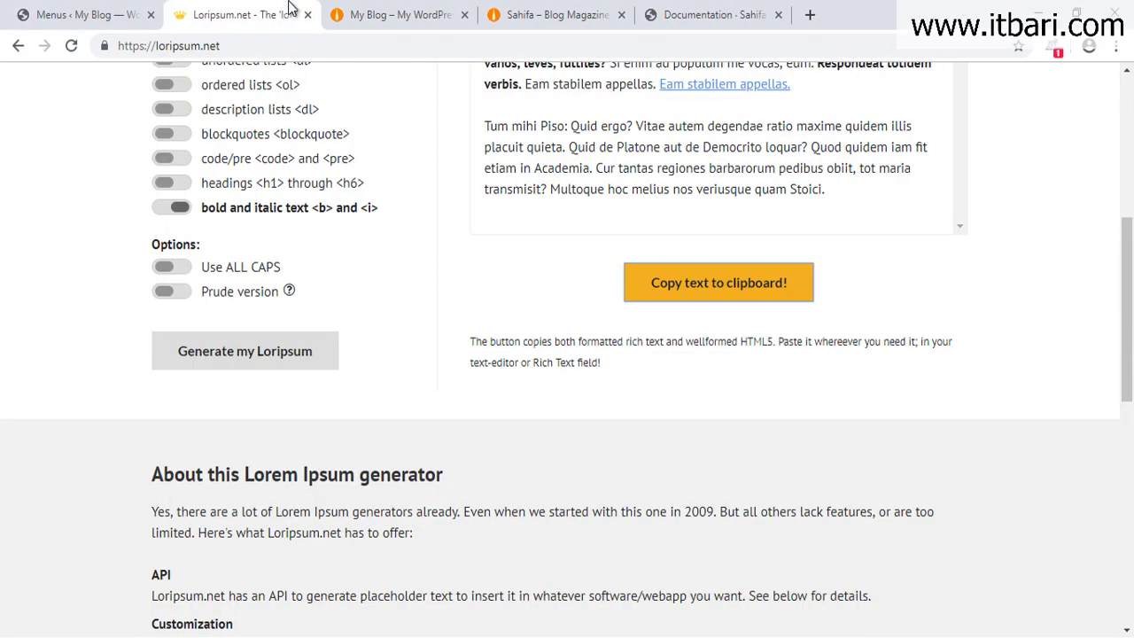
pyautogui.moveTo(328, 15); pyautogui.dragTo(253, 15)
pyautogui.click(399, 15)
pyautogui.moveTo(398, 15); pyautogui.dragTo(754, 27)
pyautogui.click(84, 15)
# Step: Reload the blog's front page and check the World mega menu for the Photography Demo Post
pyautogui.click(241, 15)
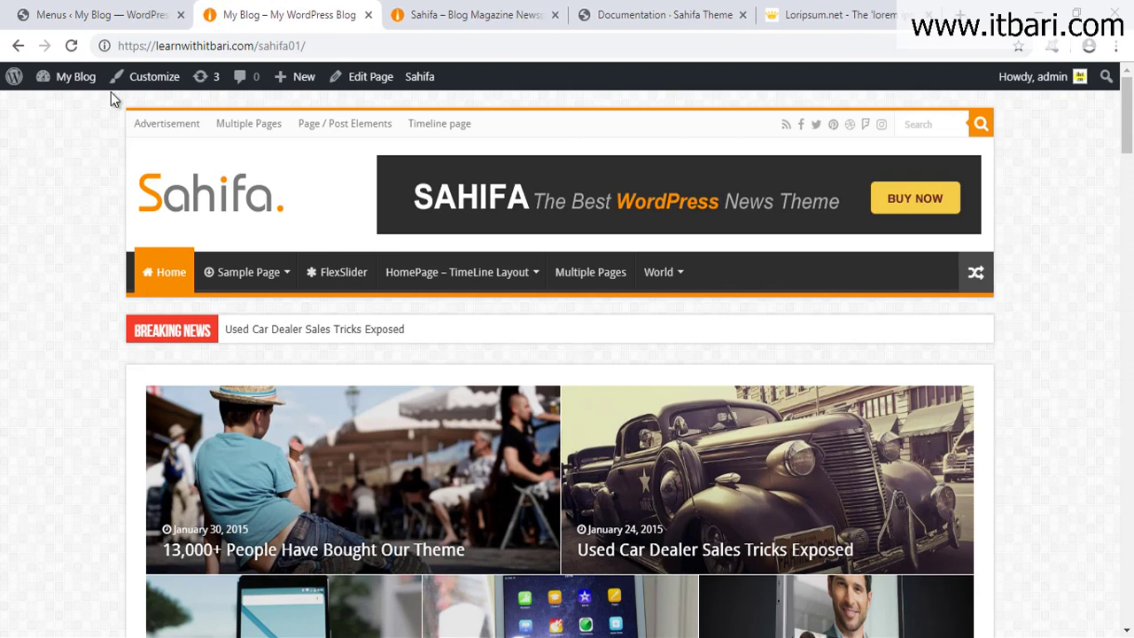
pyautogui.click(72, 46)
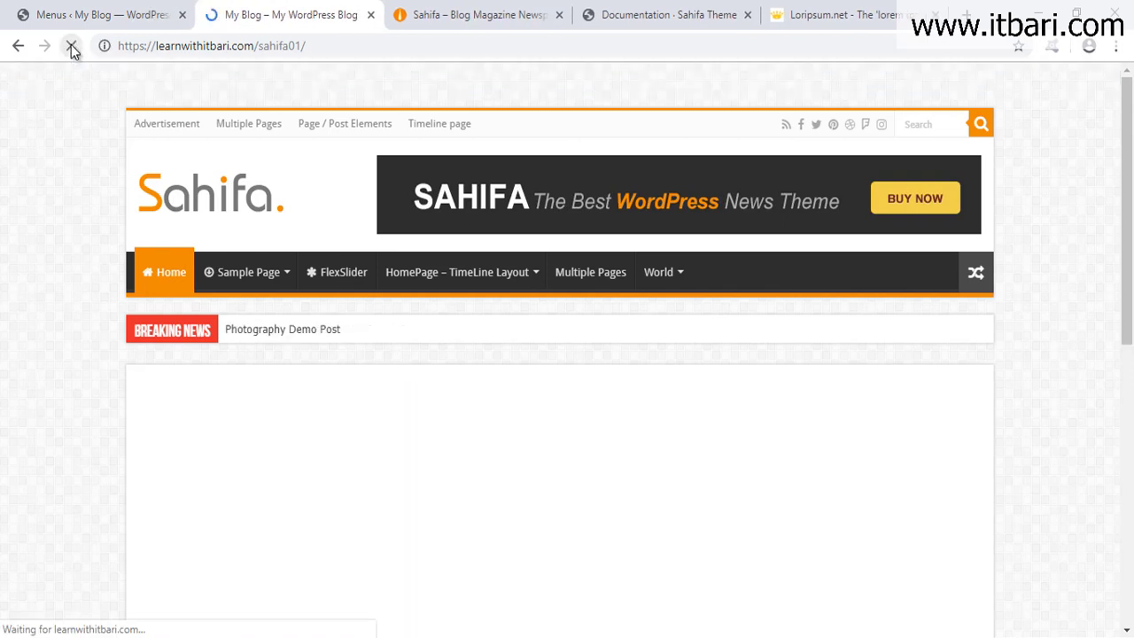
pyautogui.moveTo(665, 282)
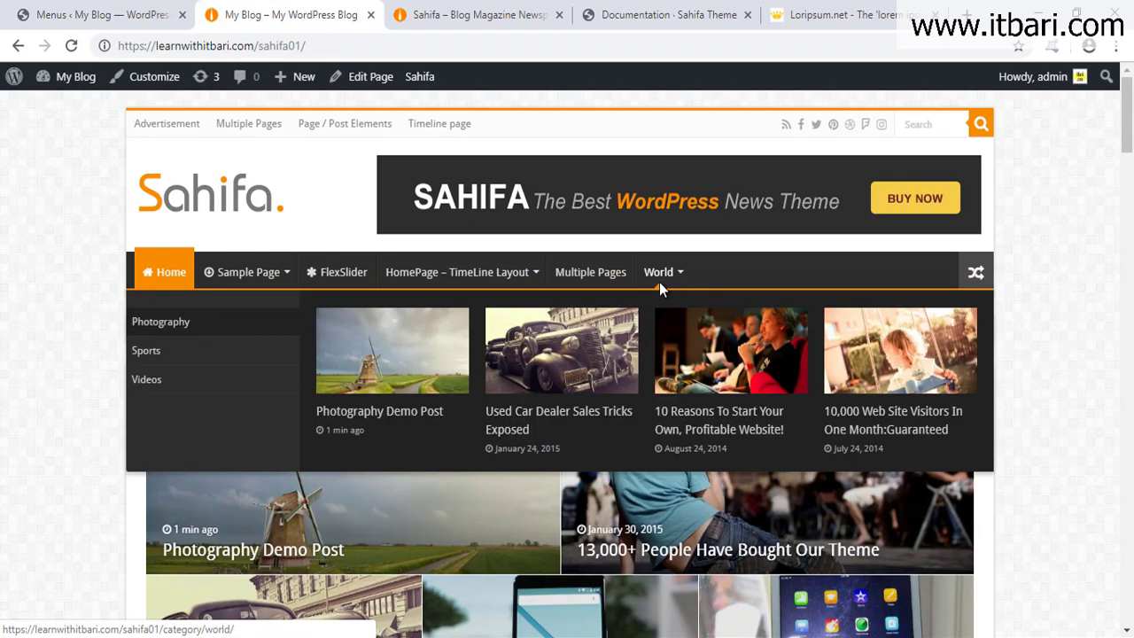
pyautogui.moveTo(302, 308); pyautogui.dragTo(483, 461)
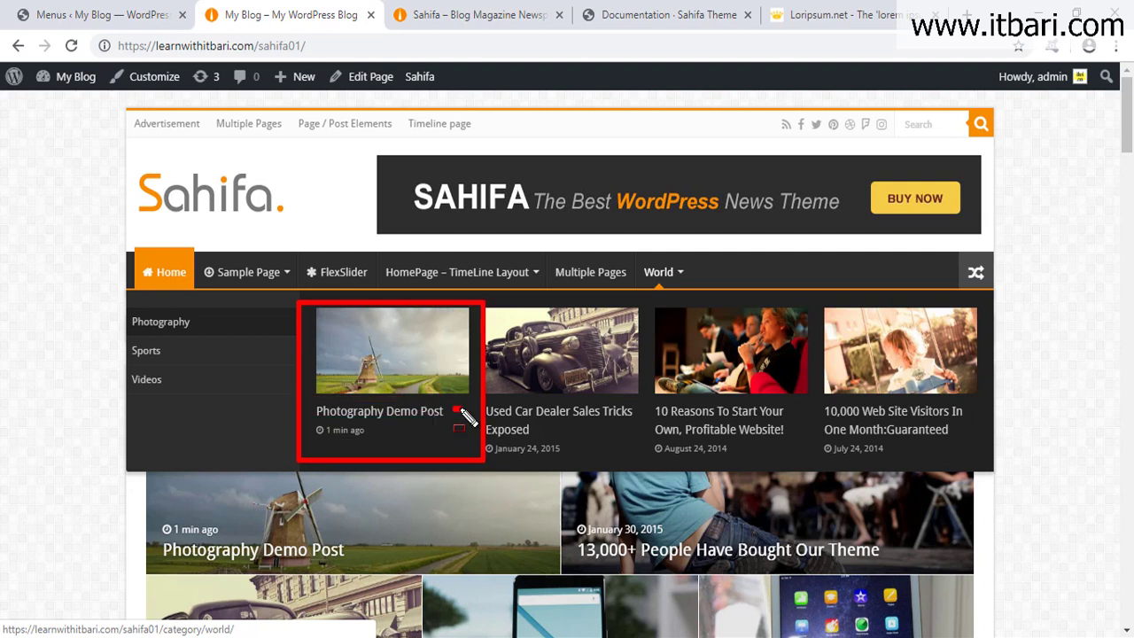
pyautogui.press('Escape')
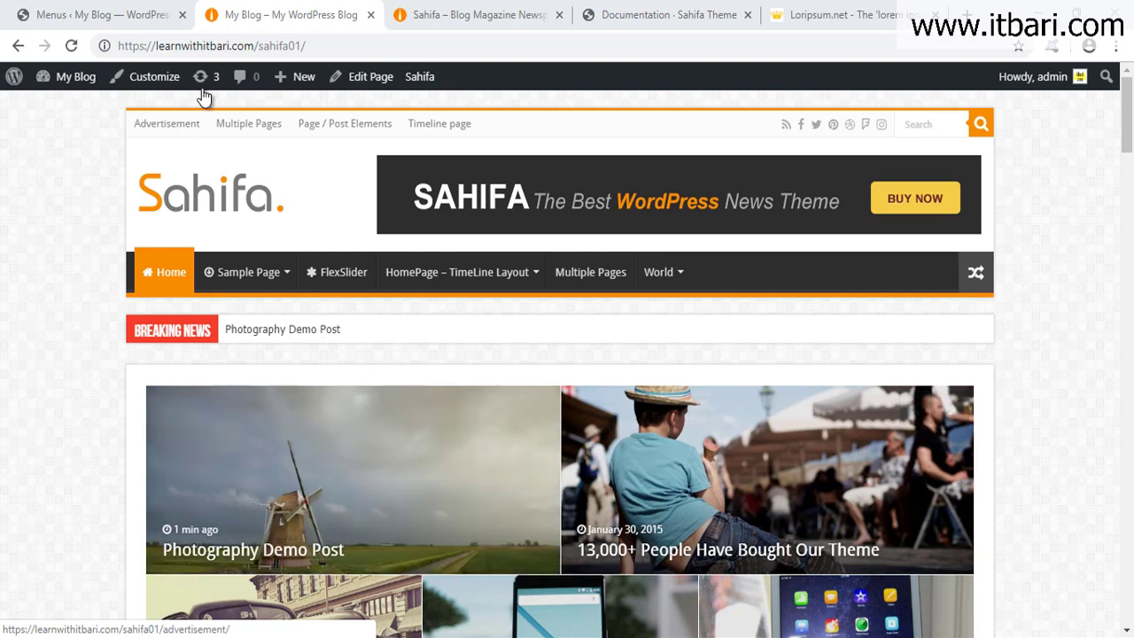
# Step: Compare with the Sahifa demo's navigation and move the World item directly above HomePage – TimeLine Layout in the Main Menu
pyautogui.click(467, 16)
pyautogui.moveTo(300, 231)
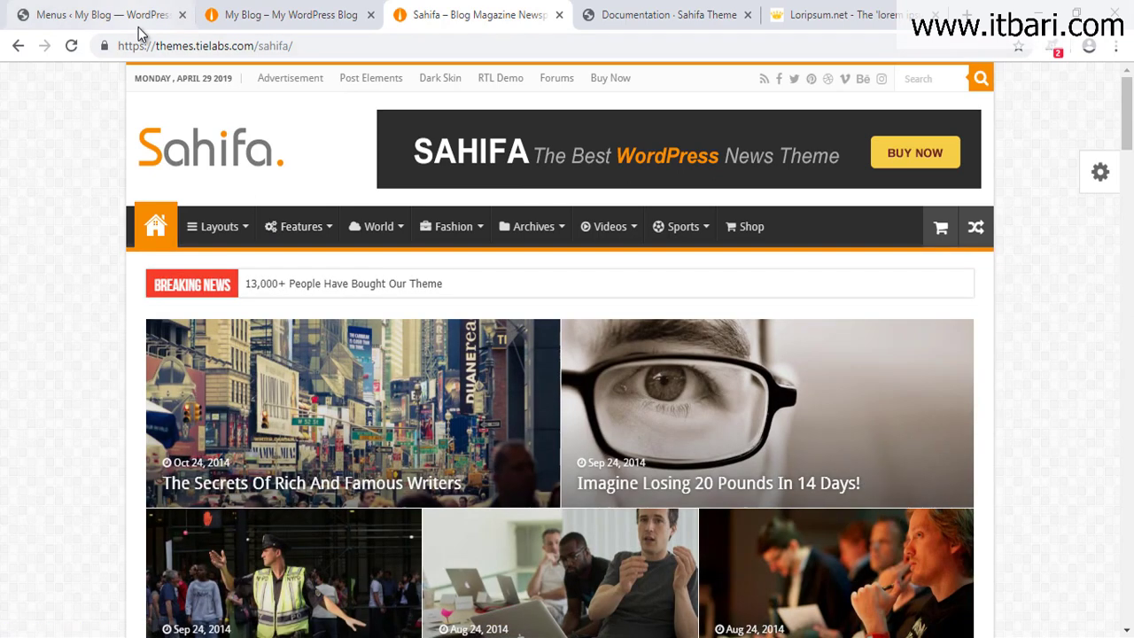
pyautogui.click(102, 14)
pyautogui.scroll(-4, 558, 439)
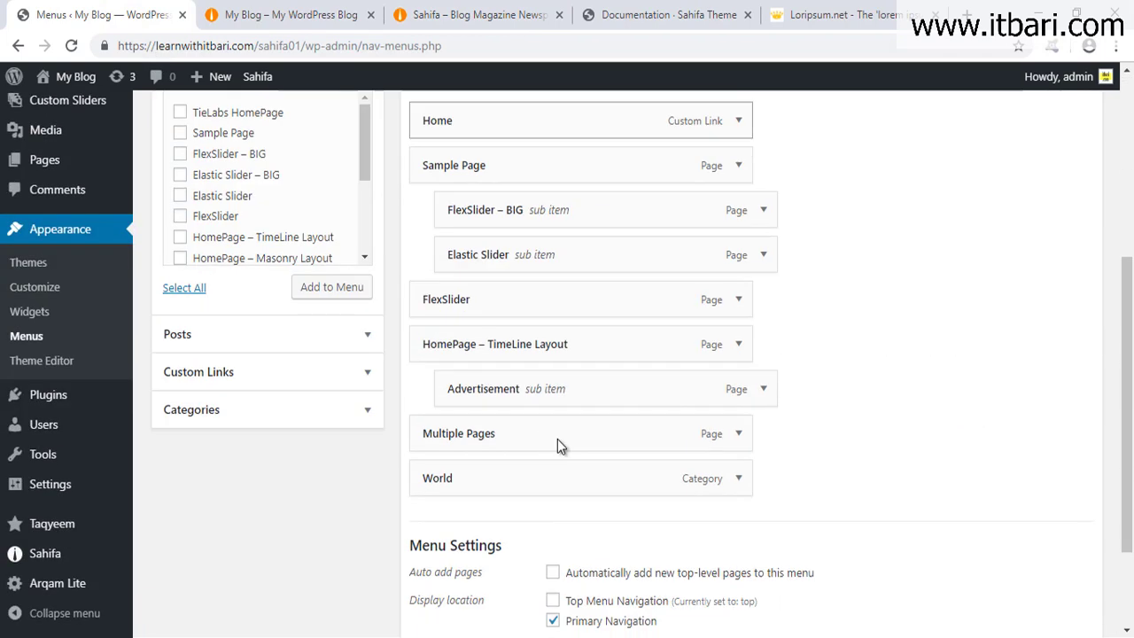
pyautogui.moveTo(582, 464); pyautogui.dragTo(574, 350)
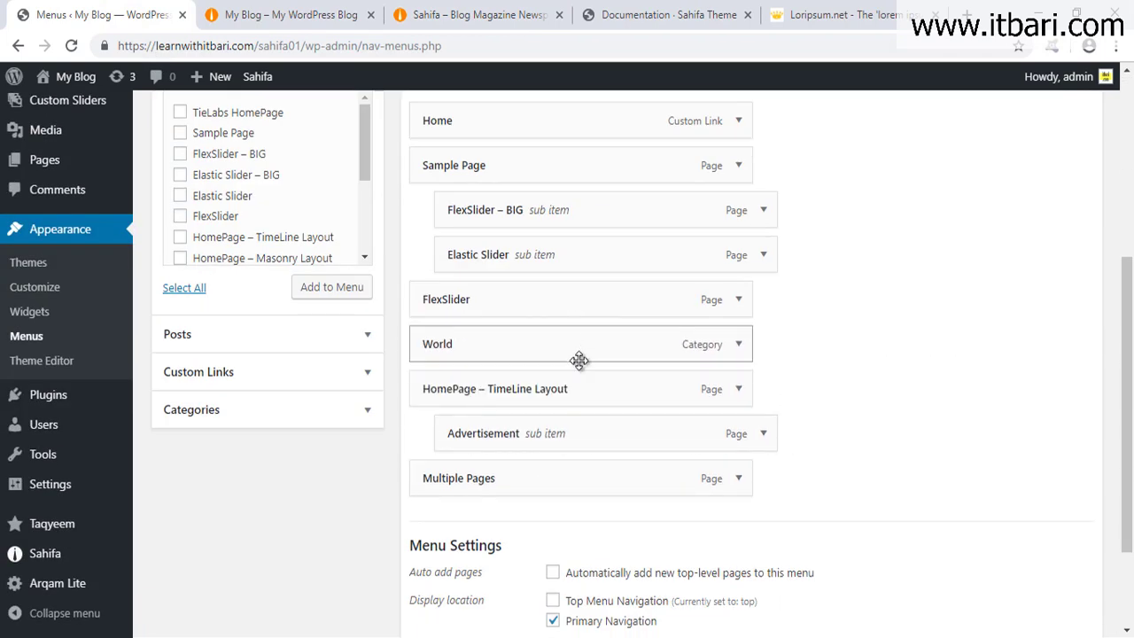
# Step: Remove the Multiple Pages, Advertisement and HomePage – TimeLine Layout items from the Main Menu
pyautogui.click(739, 478)
pyautogui.scroll(-2, 660, 542)
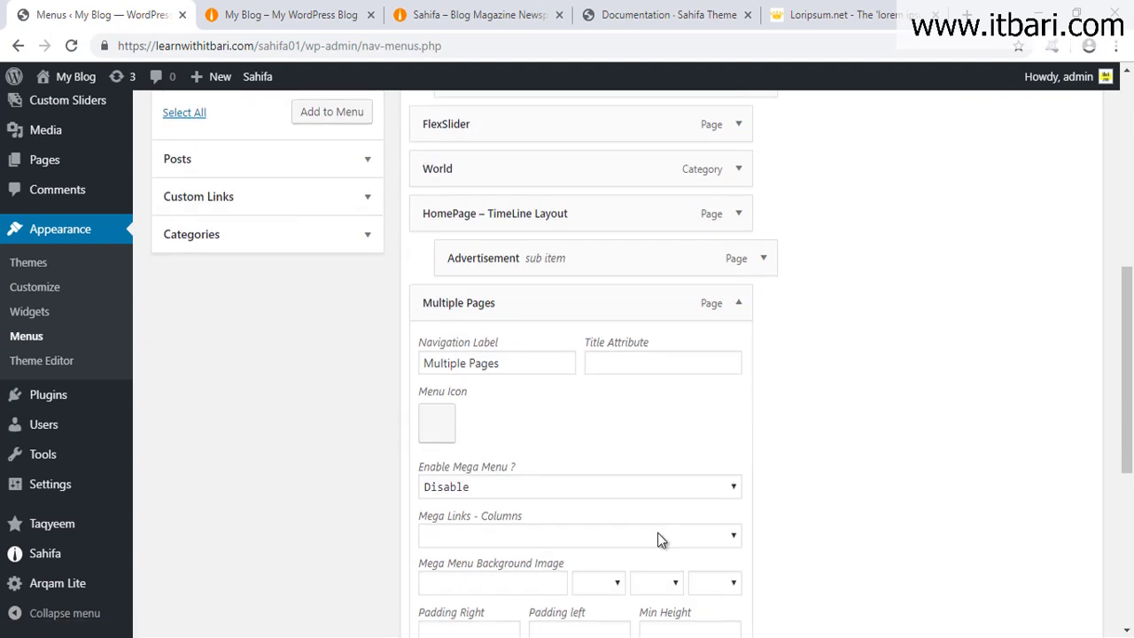
pyautogui.scroll(-2, 660, 542)
pyautogui.click(443, 577)
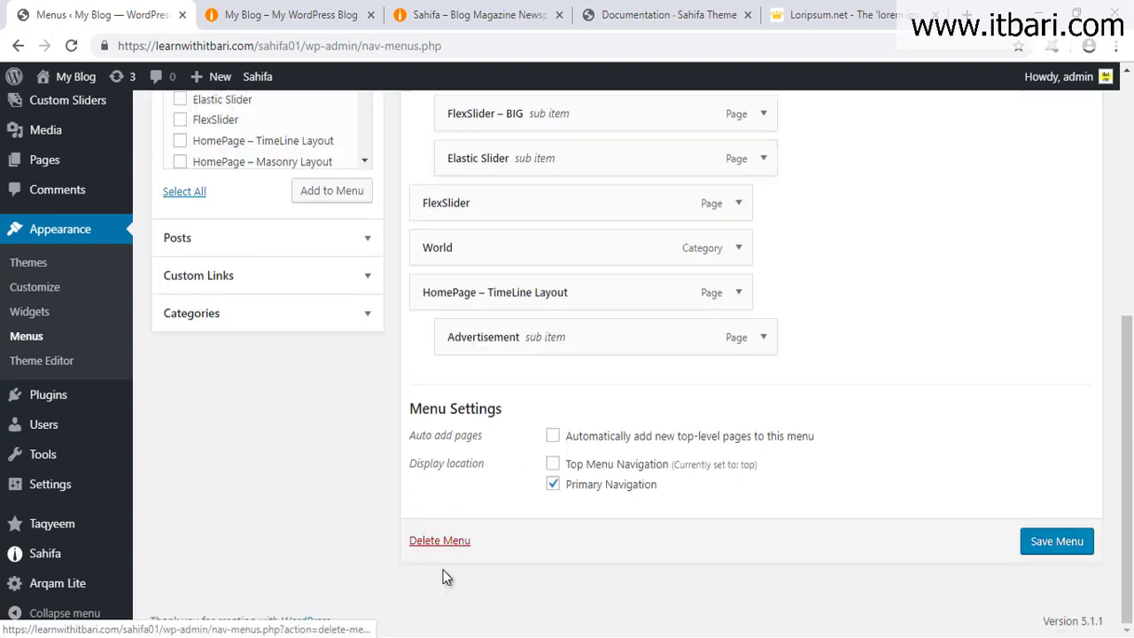
pyautogui.click(763, 345)
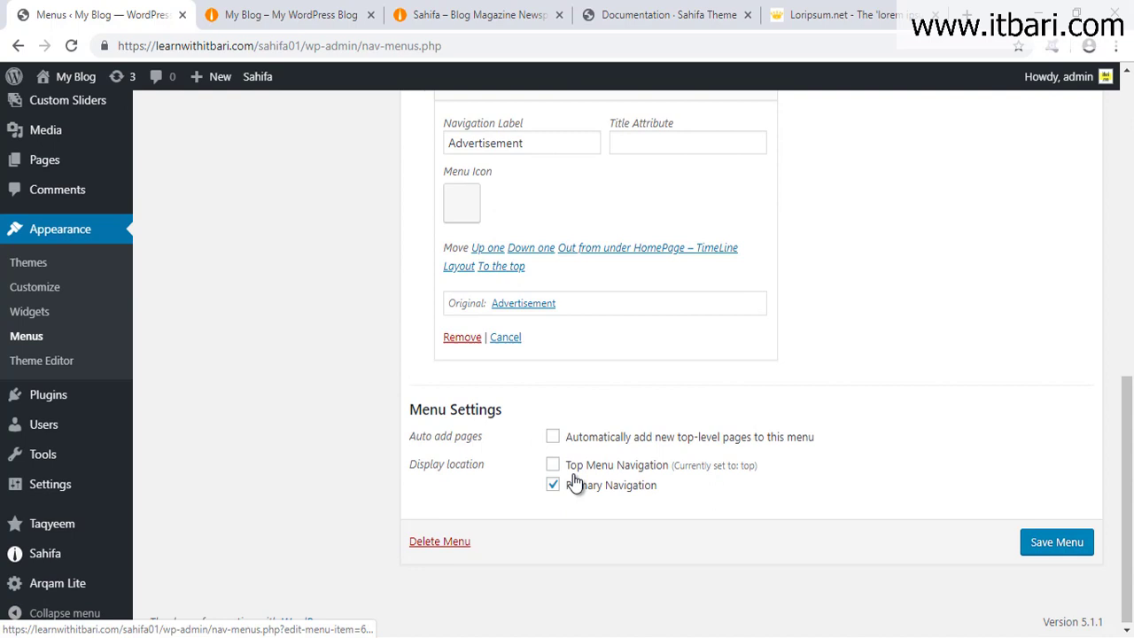
pyautogui.click(460, 340)
pyautogui.click(732, 349)
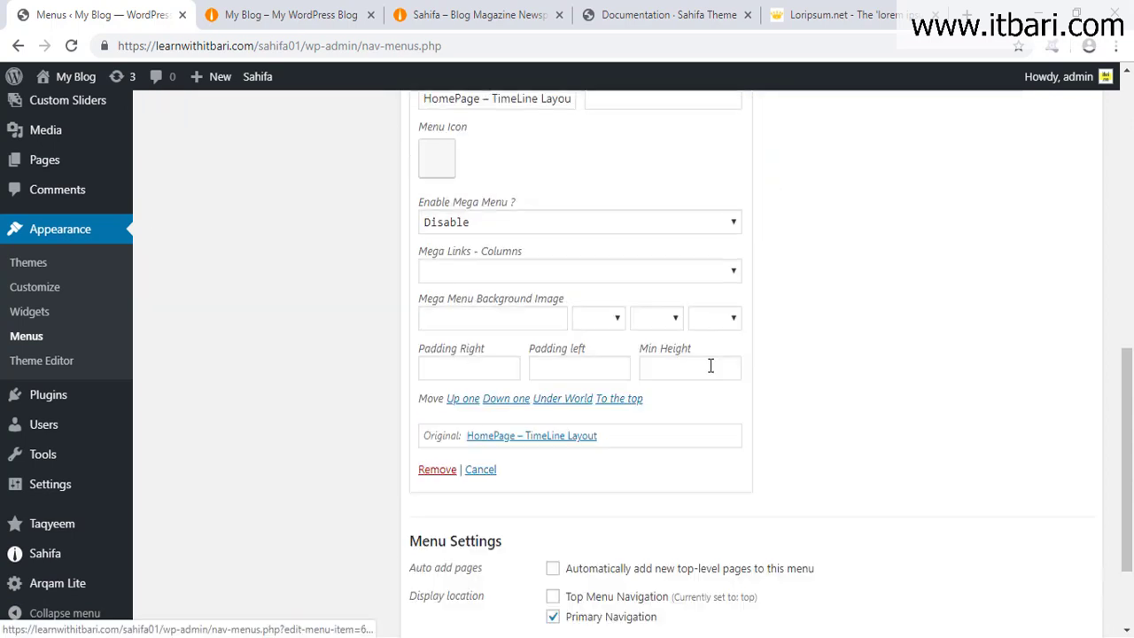
pyautogui.click(437, 470)
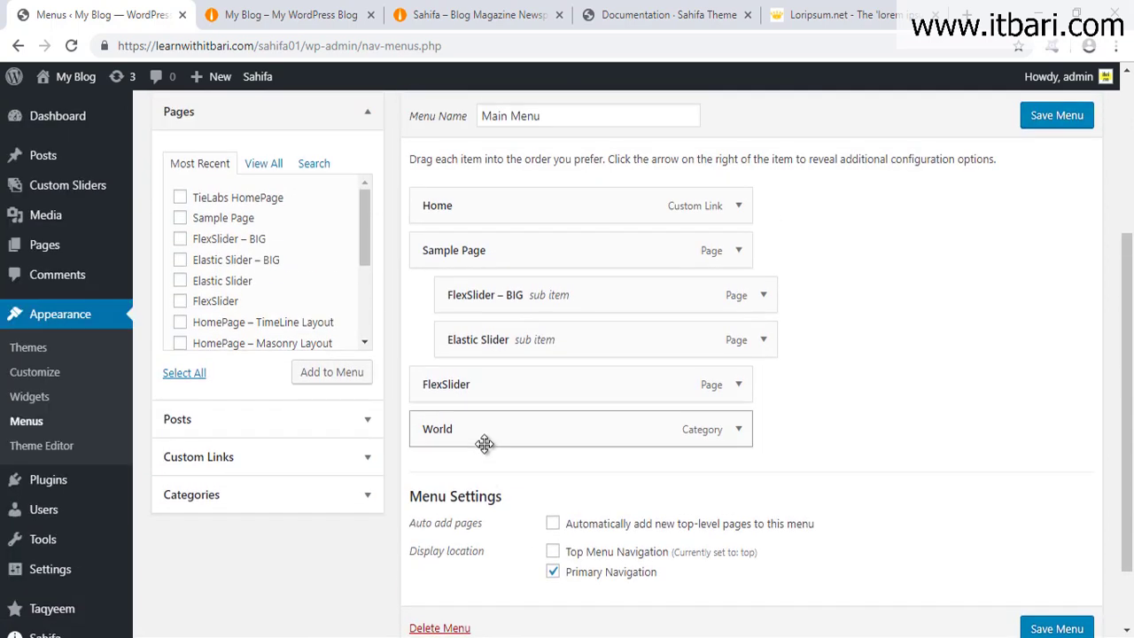
# Step: Add a custom link named Custom Mega Menu with the URL # to the Main Menu
pyautogui.click(307, 459)
pyautogui.click(253, 283)
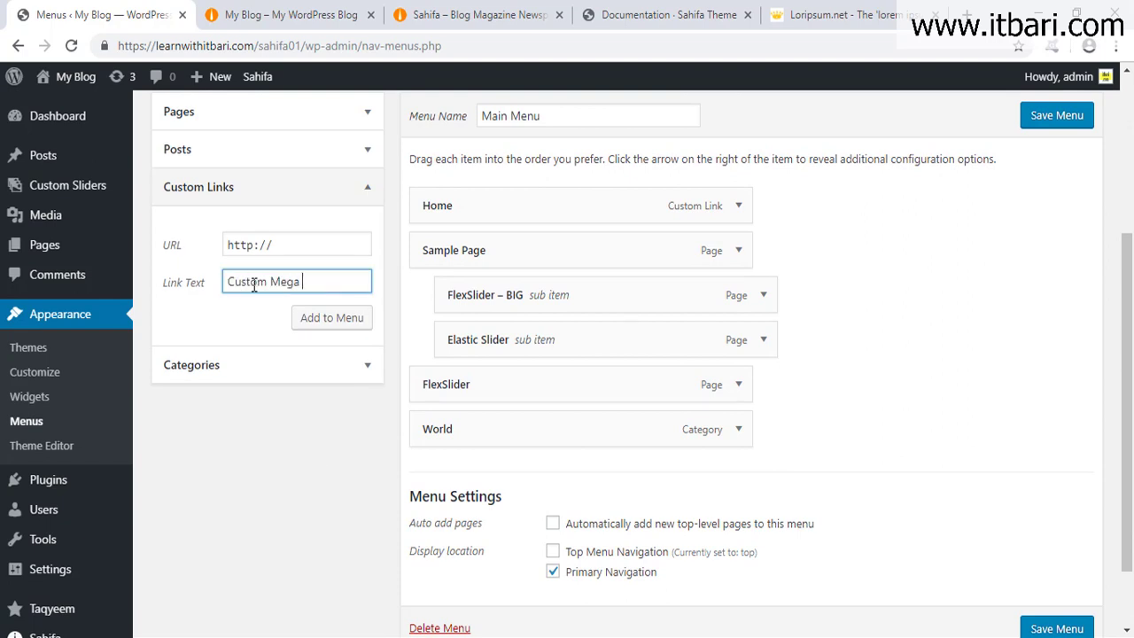
pyautogui.moveTo(285, 247); pyautogui.dragTo(219, 244)
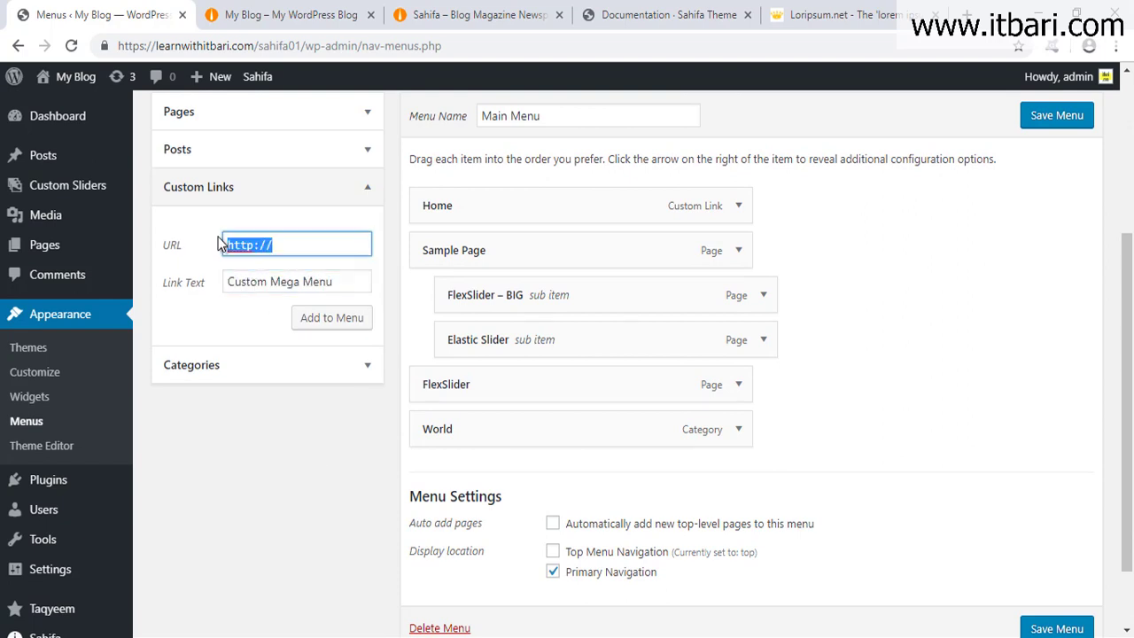
pyautogui.write('#')
pyautogui.click(324, 320)
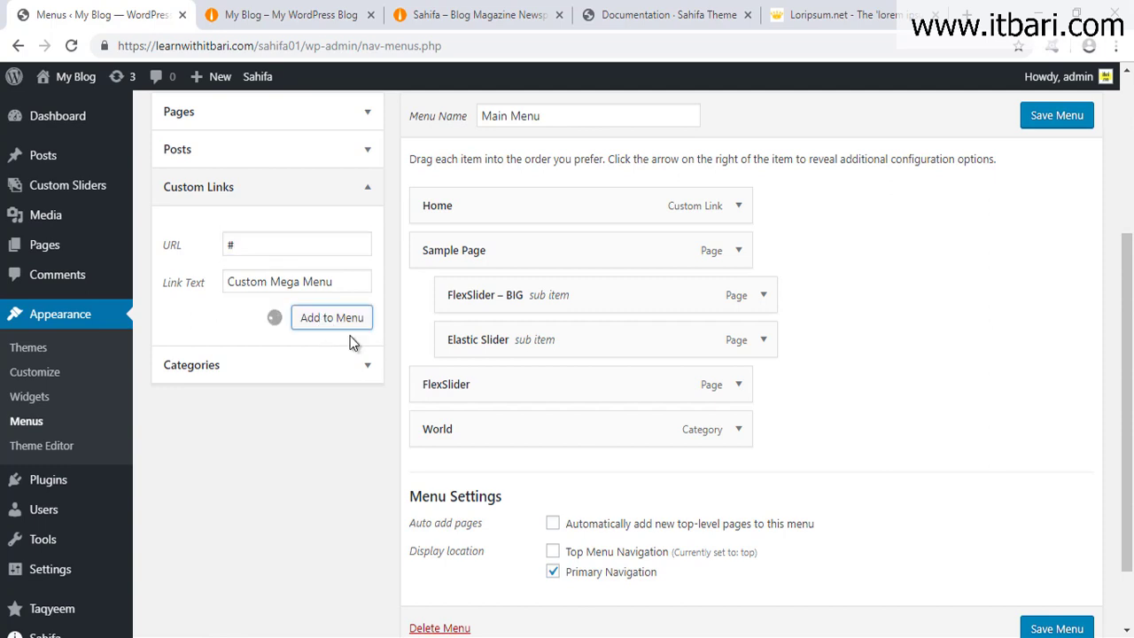
# Step: Expand the Custom Mega Menu item and review its settings alongside the other menu items
pyautogui.scroll(-1, 567, 390)
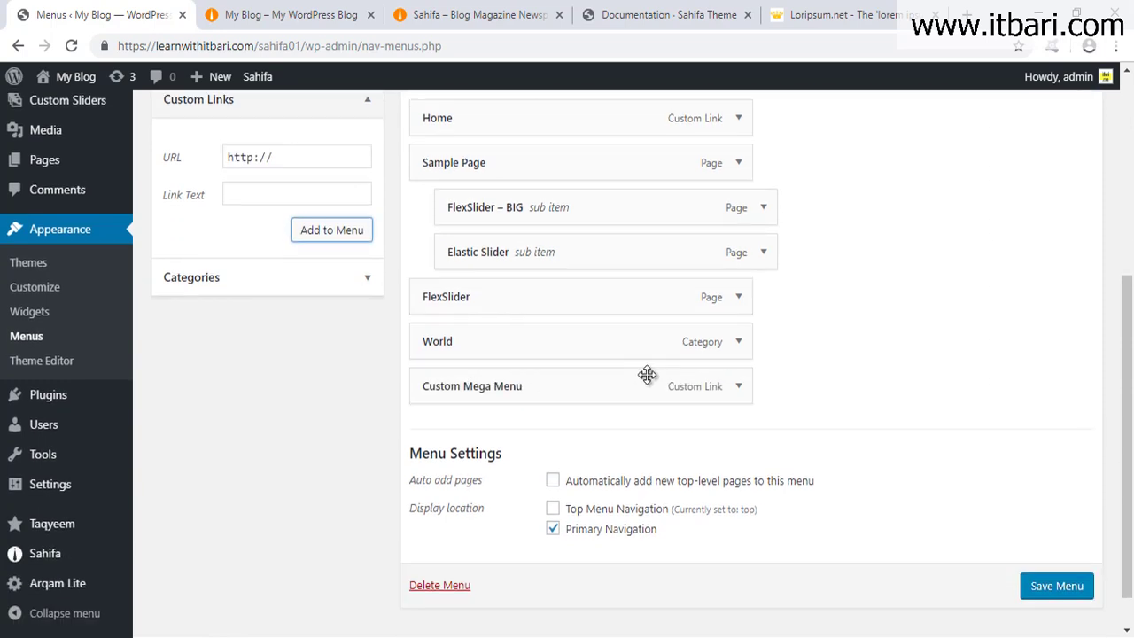
pyautogui.click(741, 388)
pyautogui.scroll(-2, 869, 378)
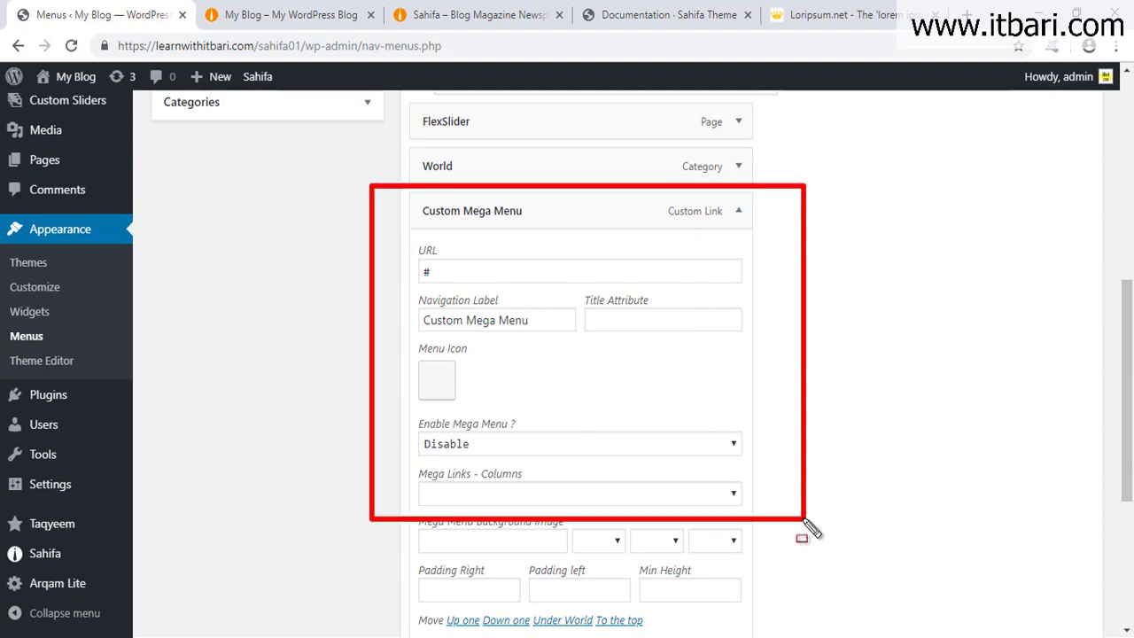
pyautogui.scroll(2, 470, 345)
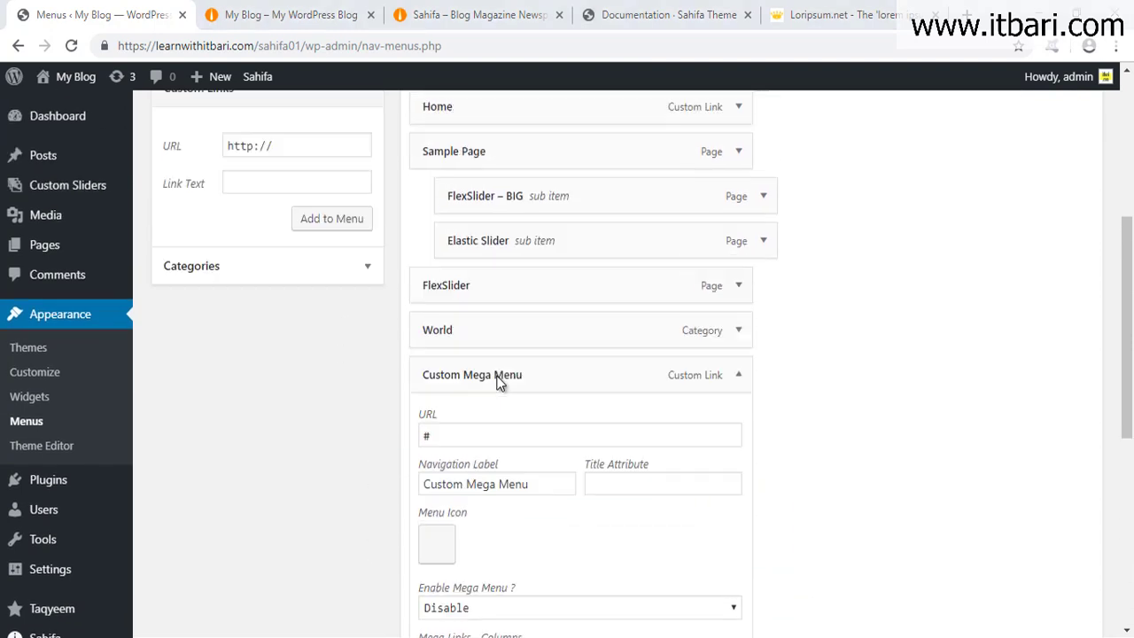
pyautogui.scroll(1, 434, 225)
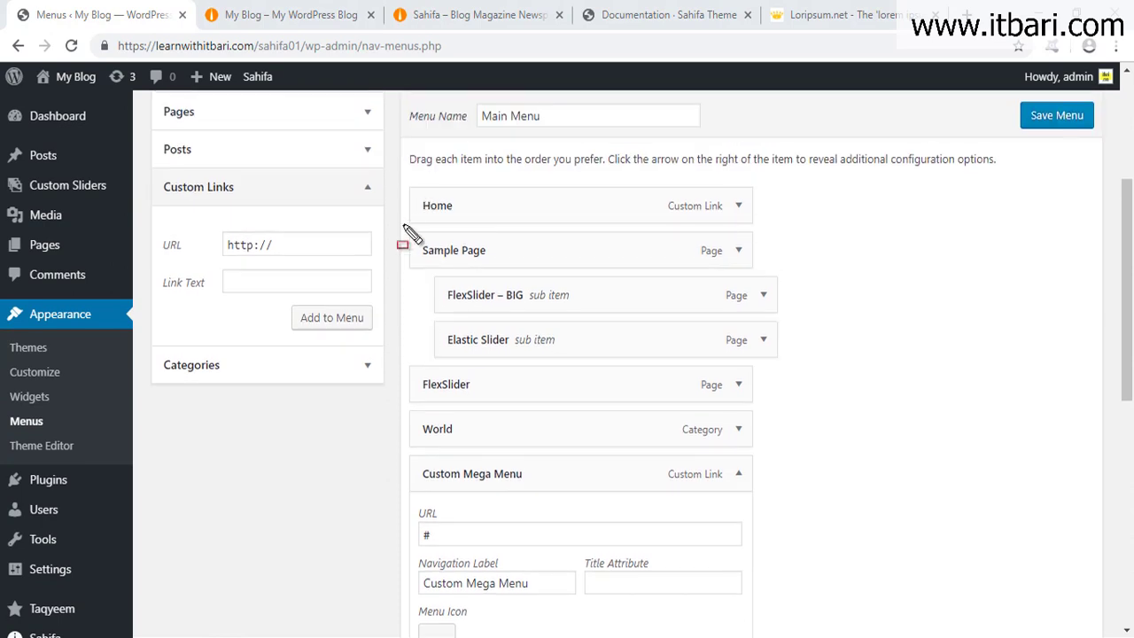
pyautogui.moveTo(136, 333)
pyautogui.mouseDown()
pyautogui.moveTo(203, 375)
pyautogui.moveTo(380, 436)
pyautogui.moveTo(797, 463)
pyautogui.mouseUp()
pyautogui.press('Escape')
pyautogui.scroll(-4, 794, 459)
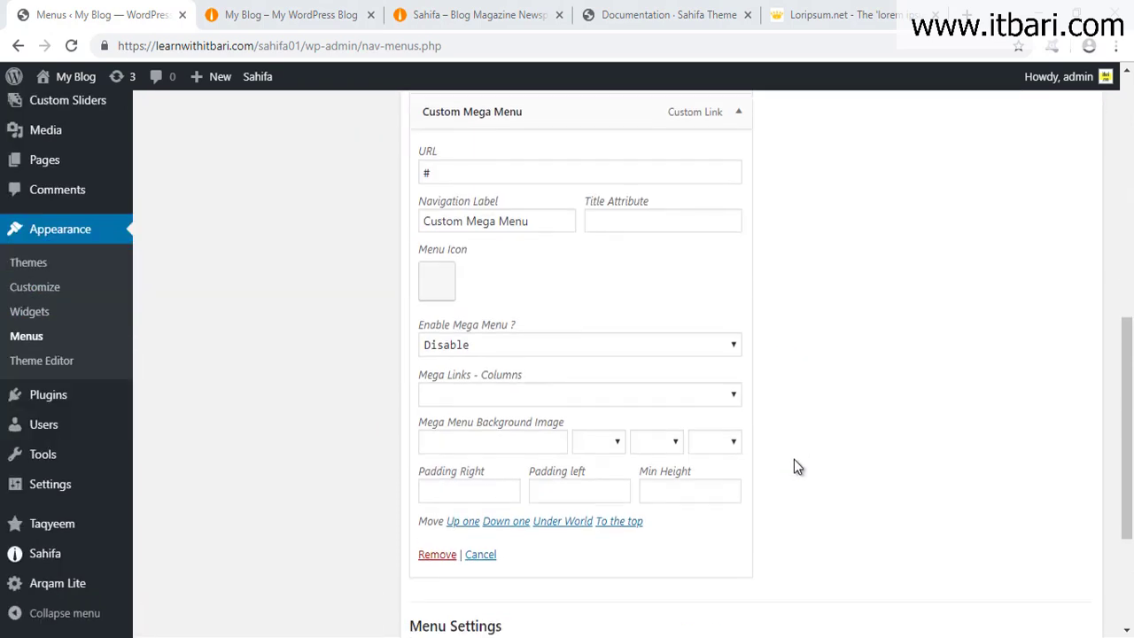
pyautogui.moveTo(391, 105); pyautogui.dragTo(630, 454)
pyautogui.moveTo(706, 561); pyautogui.dragTo(775, 568)
pyautogui.press('Escape')
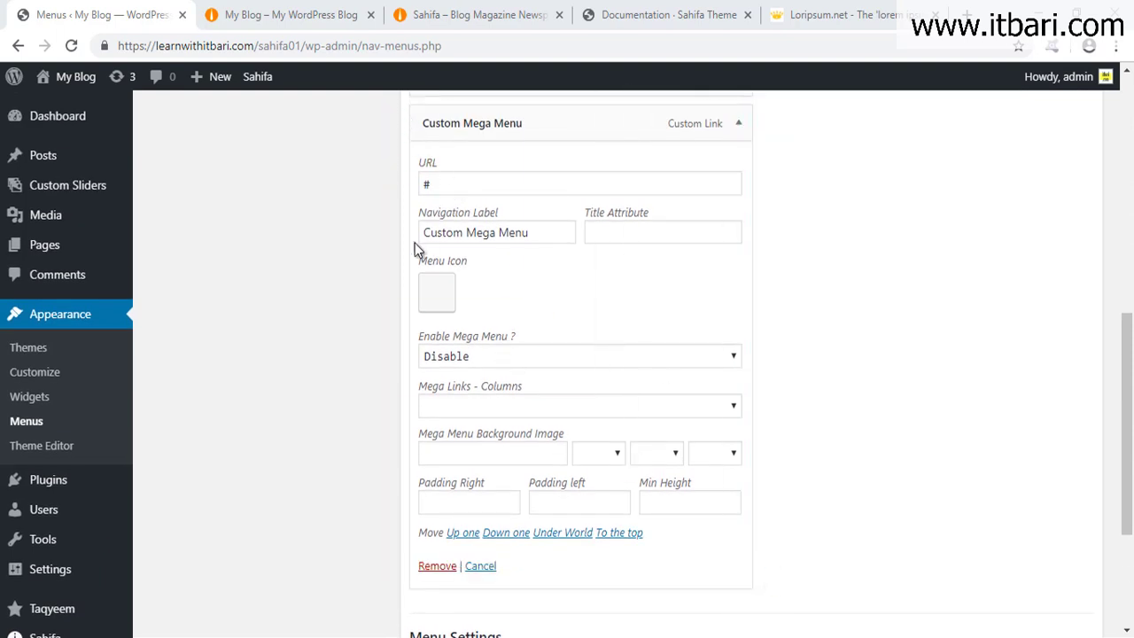
# Step: Give the Custom Mega Menu item a right-angle arrow icon and set its mega menu type to Mega Links
pyautogui.click(433, 295)
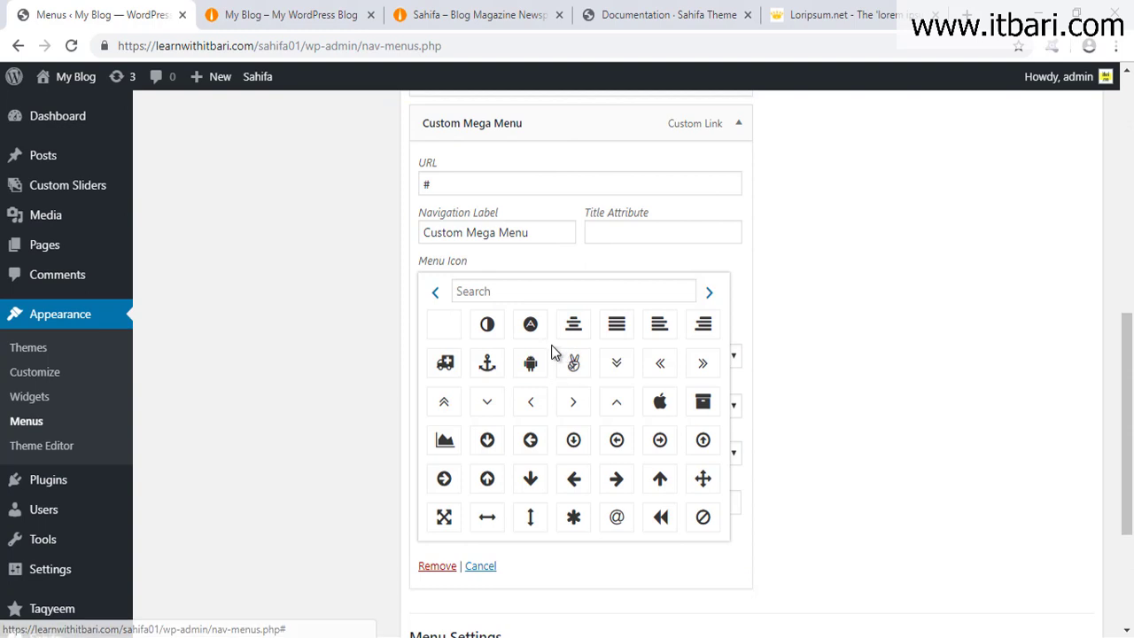
pyautogui.click(566, 406)
pyautogui.scroll(-1, 778, 372)
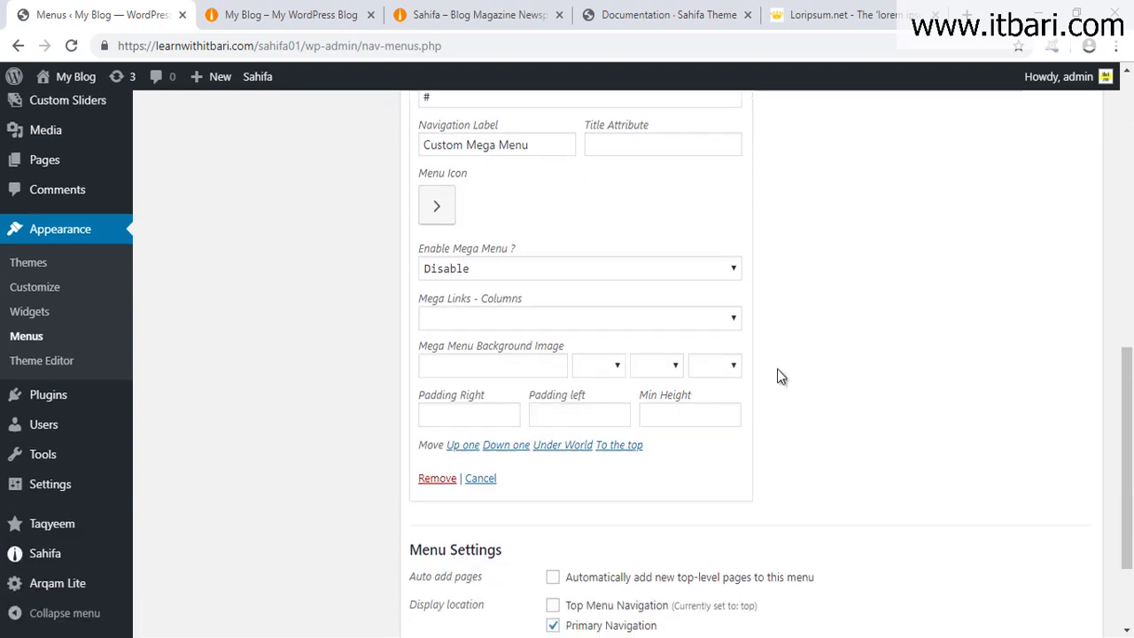
pyautogui.click(470, 270)
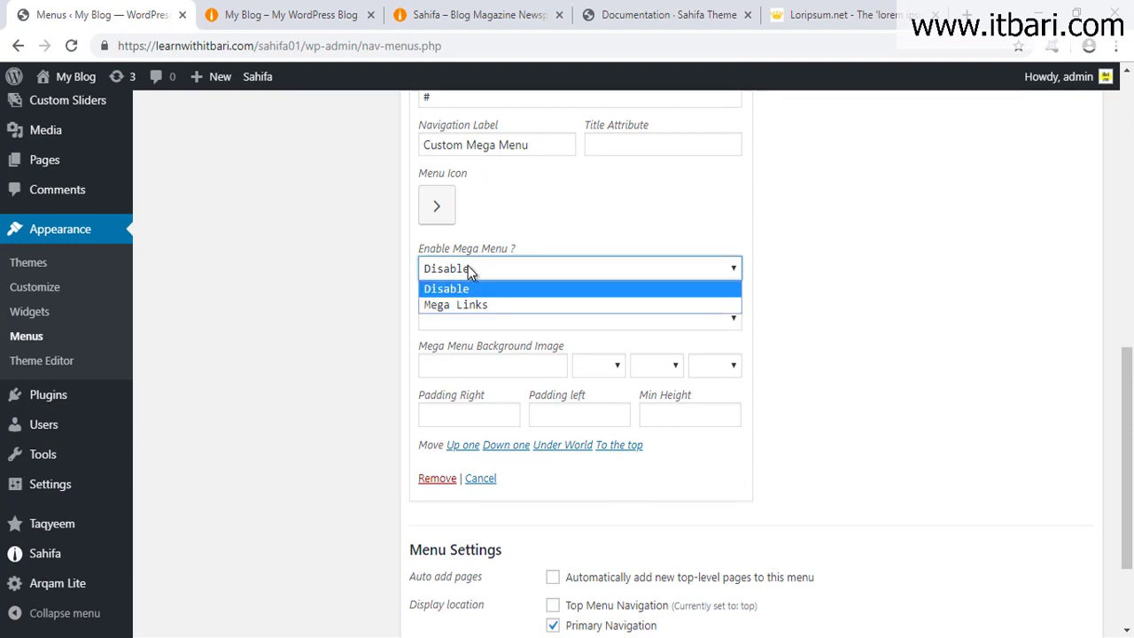
pyautogui.moveTo(391, 233)
pyautogui.mouseDown()
pyautogui.moveTo(604, 303)
pyautogui.moveTo(769, 323)
pyautogui.mouseUp()
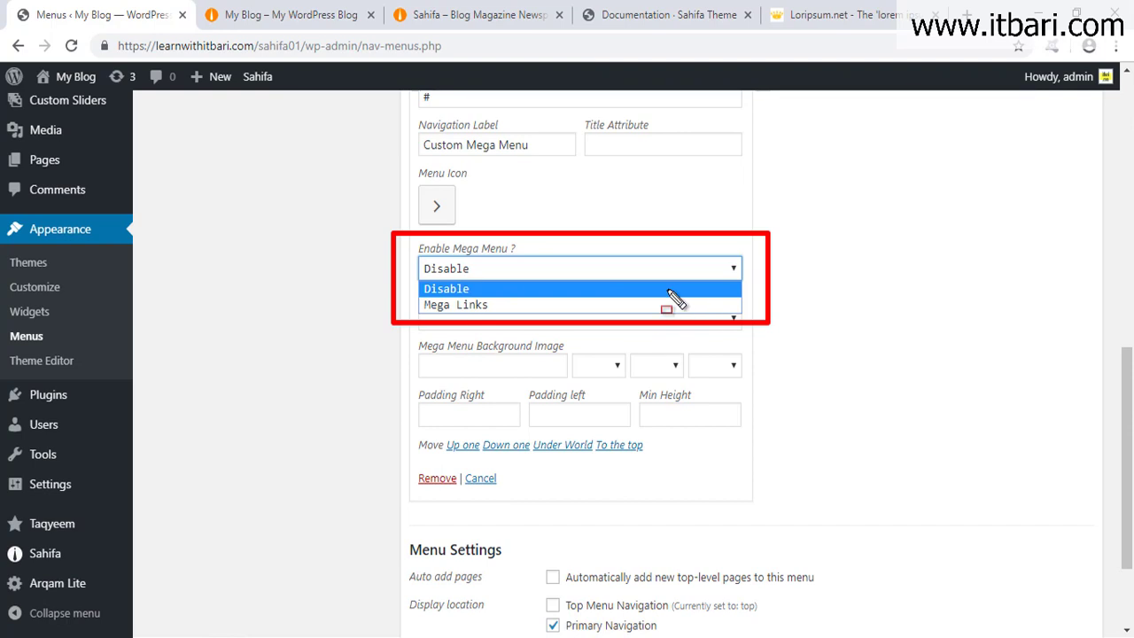
pyautogui.click(506, 276)
pyautogui.click(501, 310)
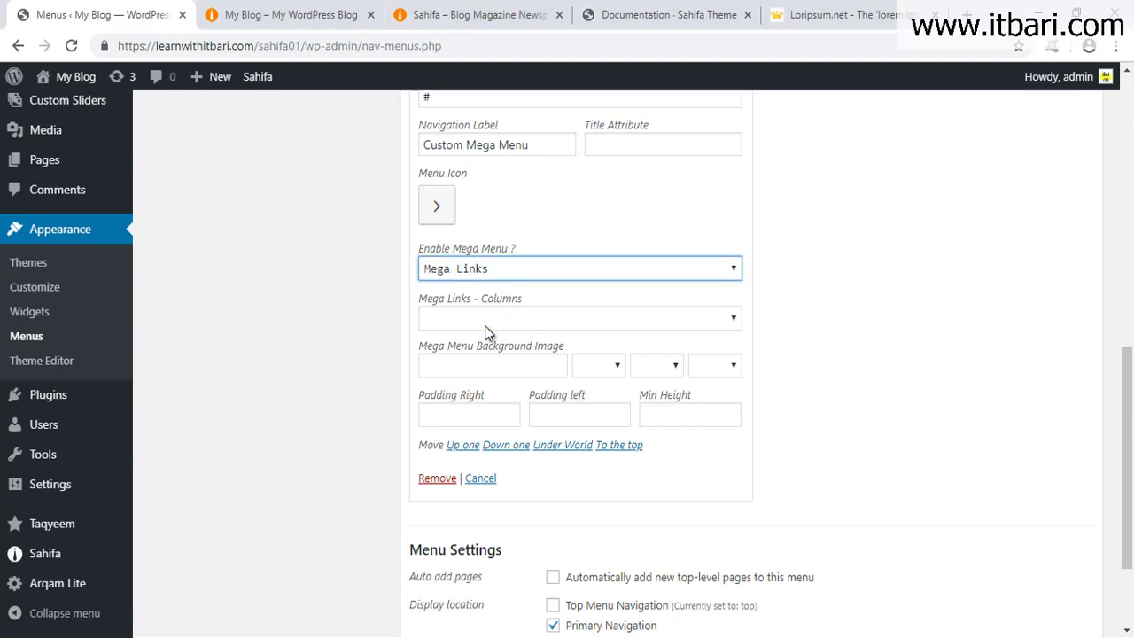
# Step: Examine the column layout of the Layouts mega menu in the Sahifa demo and return to the menu editor
pyautogui.click(478, 15)
pyautogui.moveTo(211, 233)
pyautogui.moveTo(124, 254); pyautogui.dragTo(918, 510)
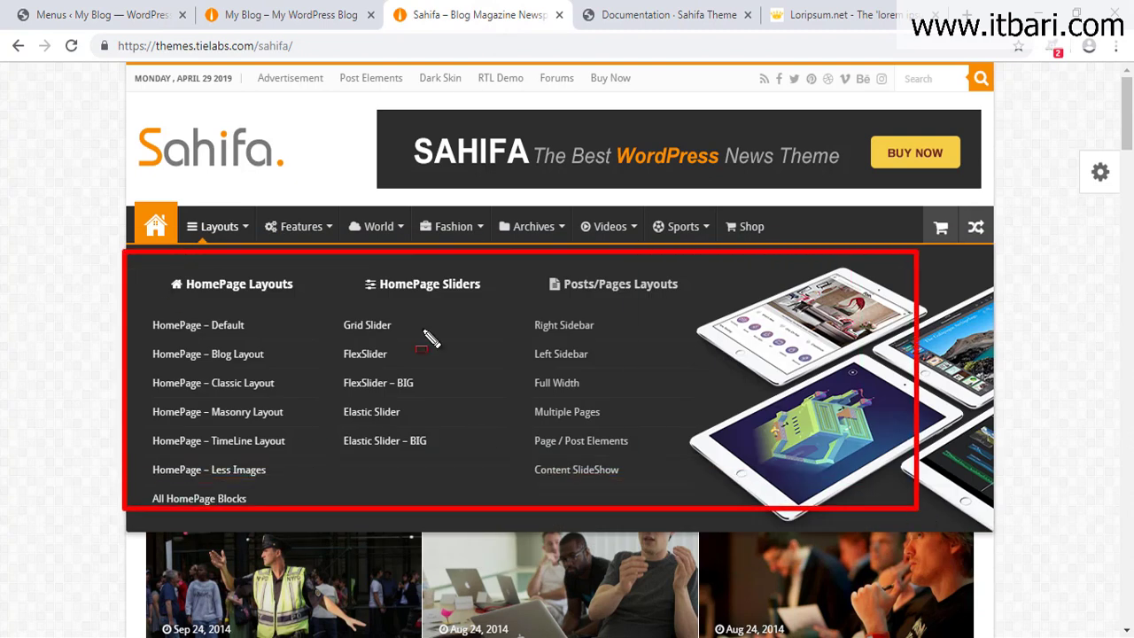
pyautogui.press('Escape')
pyautogui.moveTo(185, 273); pyautogui.dragTo(945, 431)
pyautogui.click(151, 11)
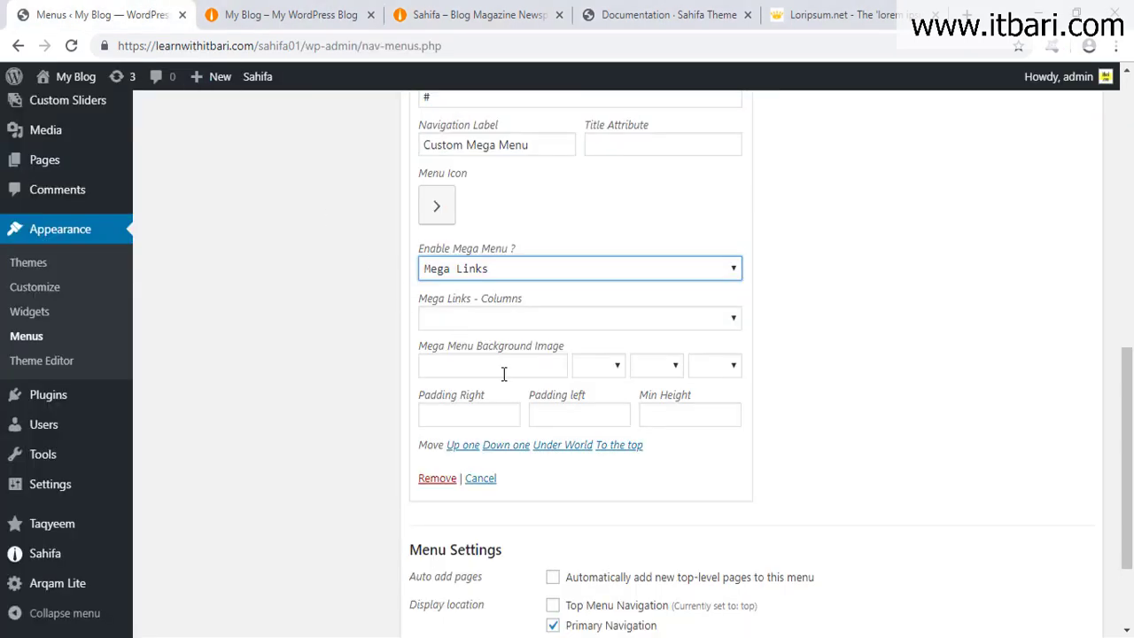
# Step: Set the Custom Mega Menu item's Mega Links columns to 3 and collapse the item
pyautogui.click(520, 325)
pyautogui.click(475, 368)
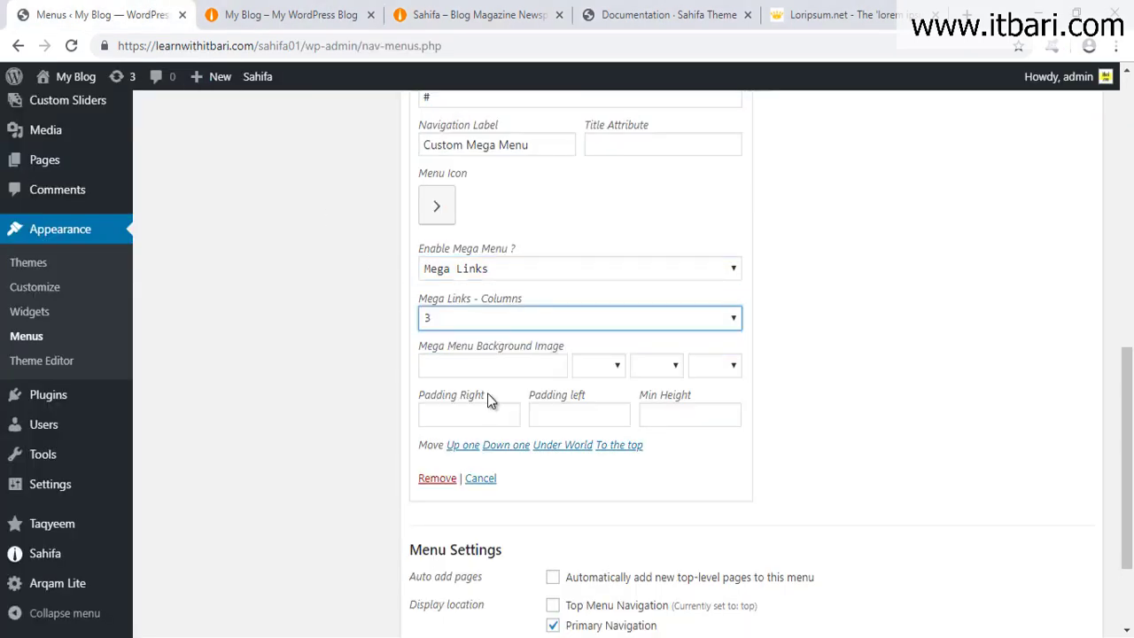
pyautogui.click(513, 366)
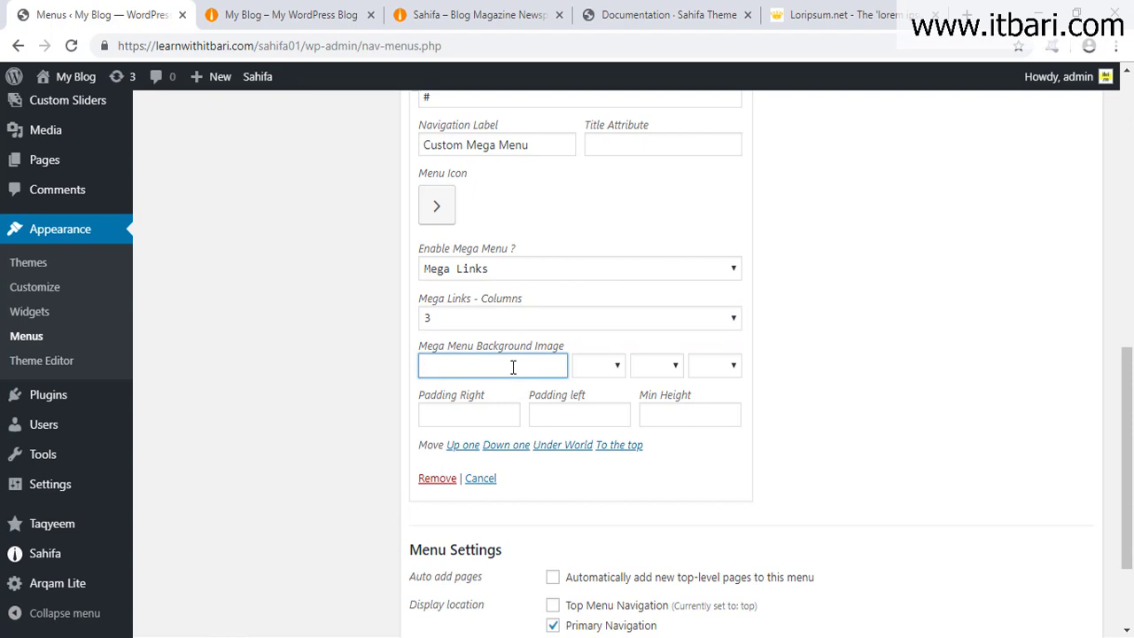
pyautogui.scroll(-1, 513, 367)
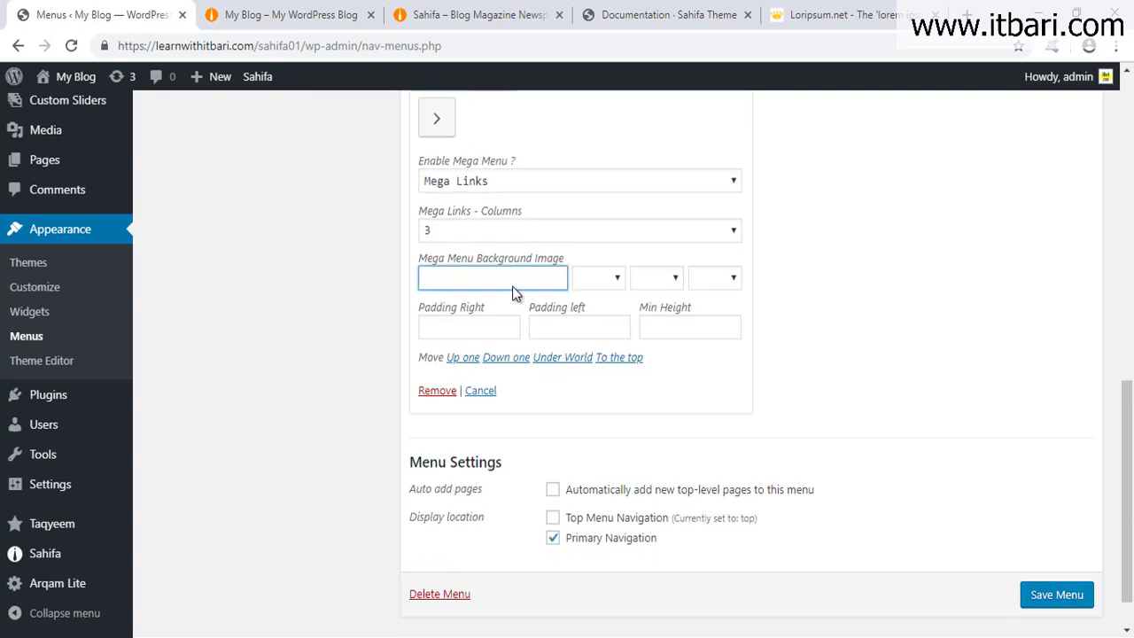
pyautogui.scroll(1, 567, 372)
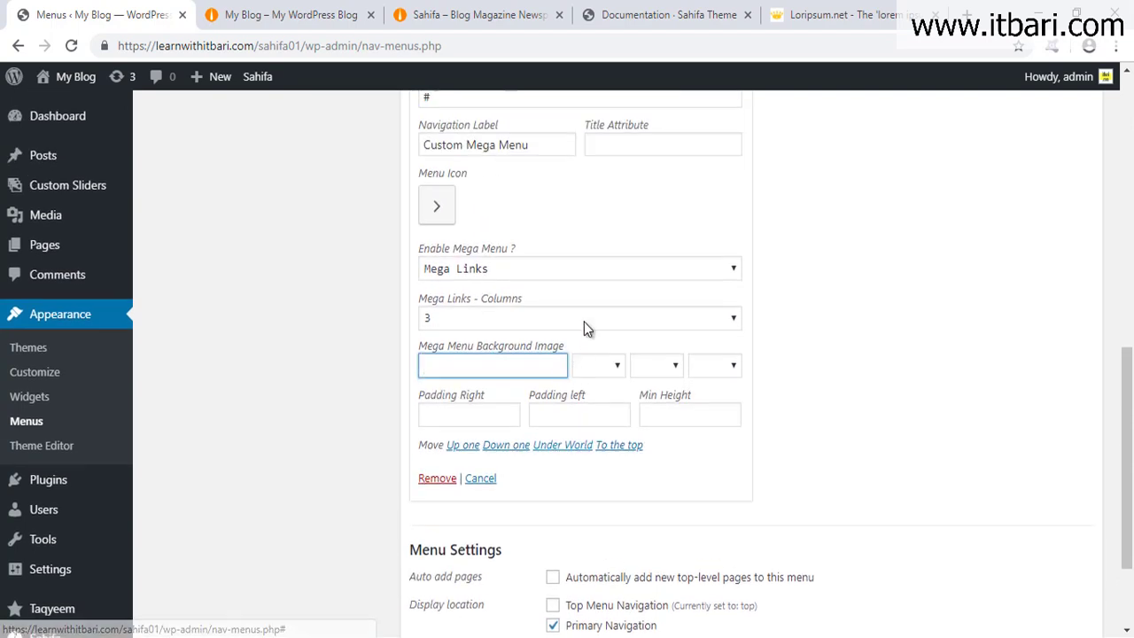
pyautogui.scroll(1, 584, 322)
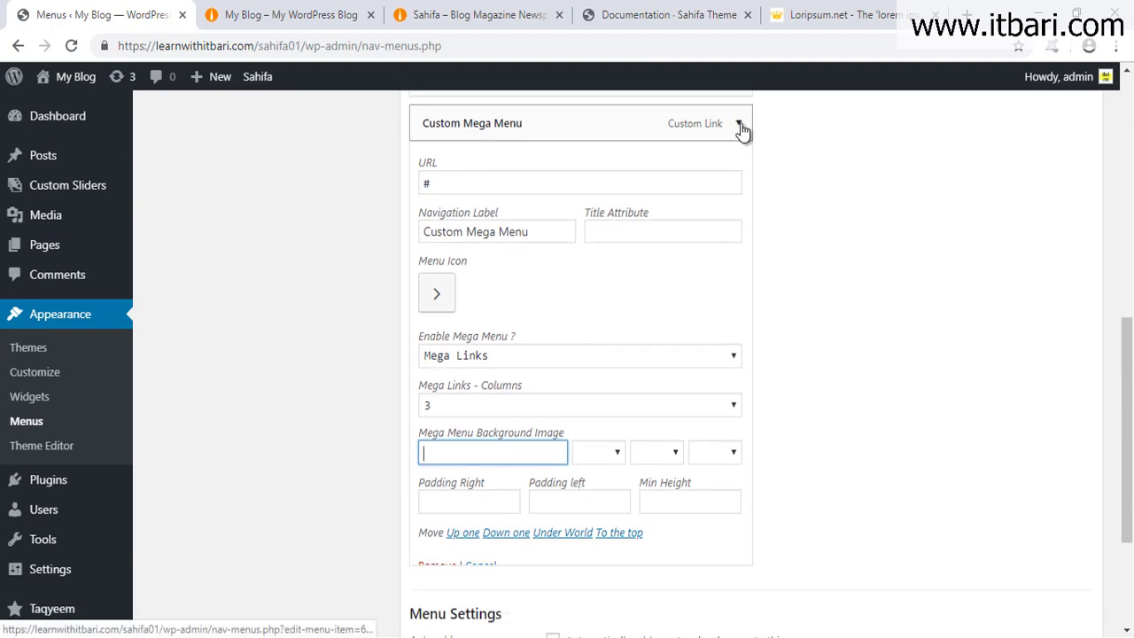
pyautogui.click(741, 128)
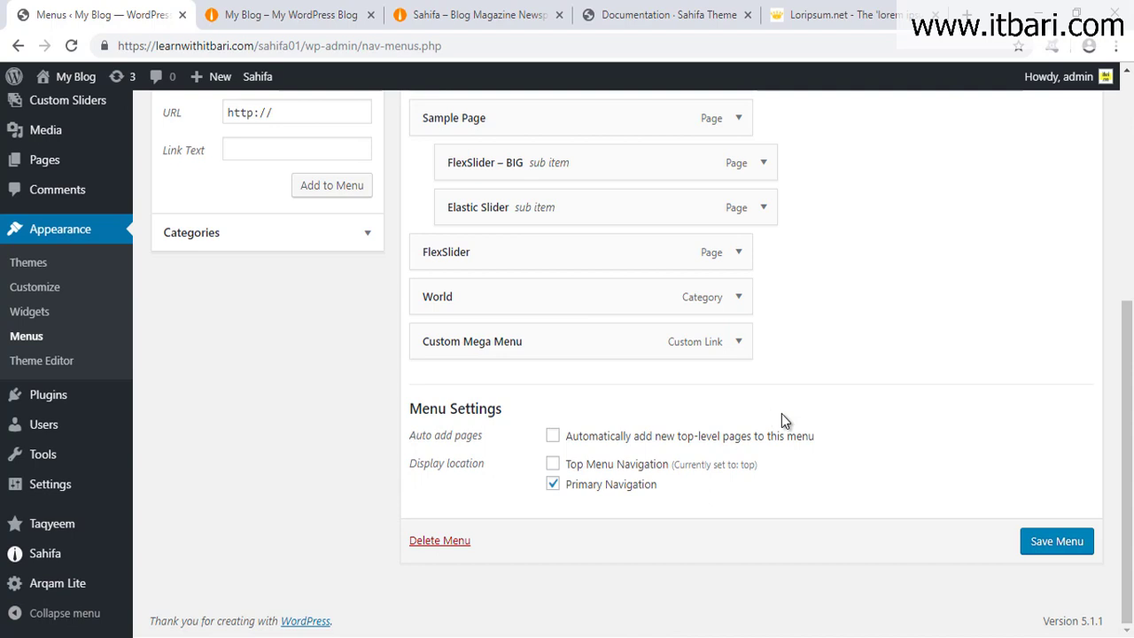
# Step: Read the Mega Links section of the Sahifa documentation and its three-column settings example
pyautogui.click(634, 23)
pyautogui.scroll(-15, 597, 462)
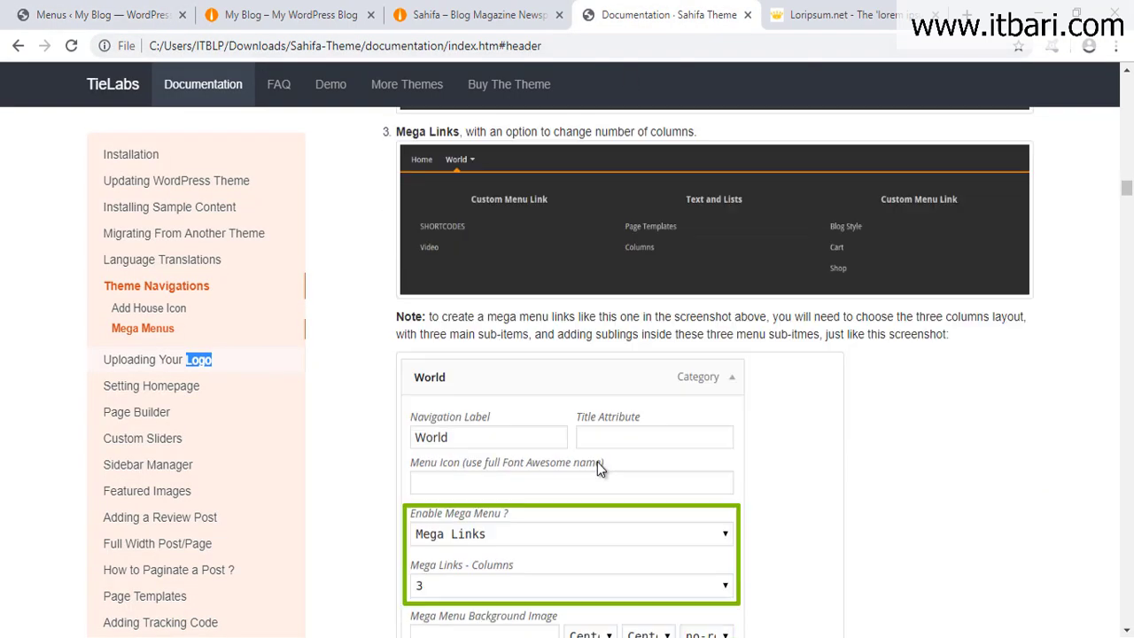
pyautogui.scroll(5, 598, 463)
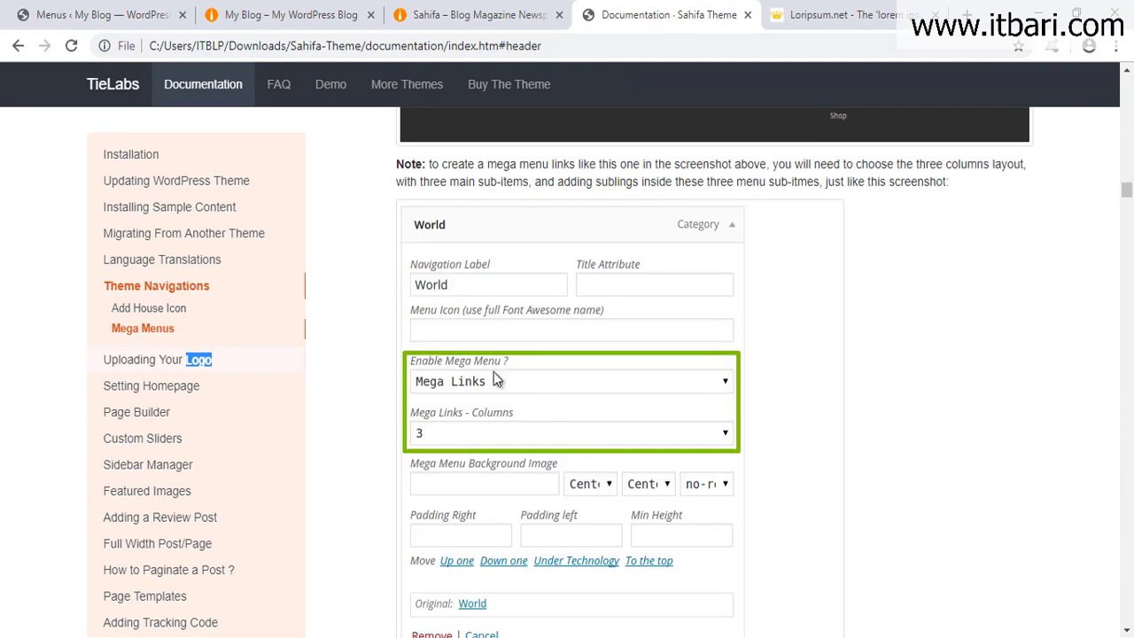
pyautogui.scroll(-2, 493, 372)
pyautogui.scroll(1, 494, 371)
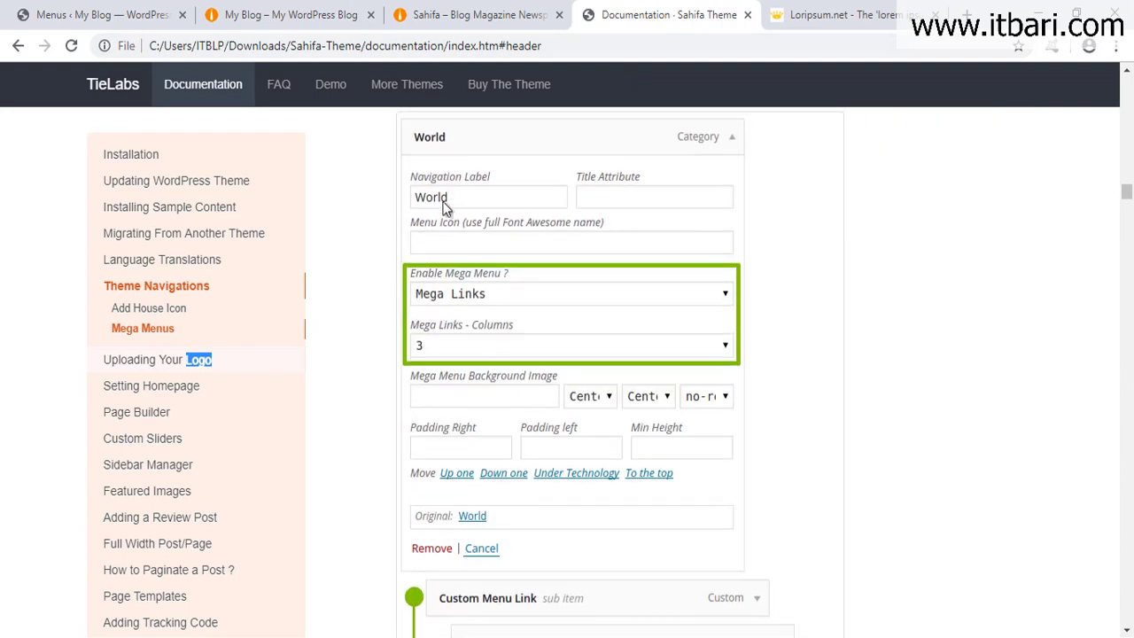
pyautogui.scroll(-4, 458, 357)
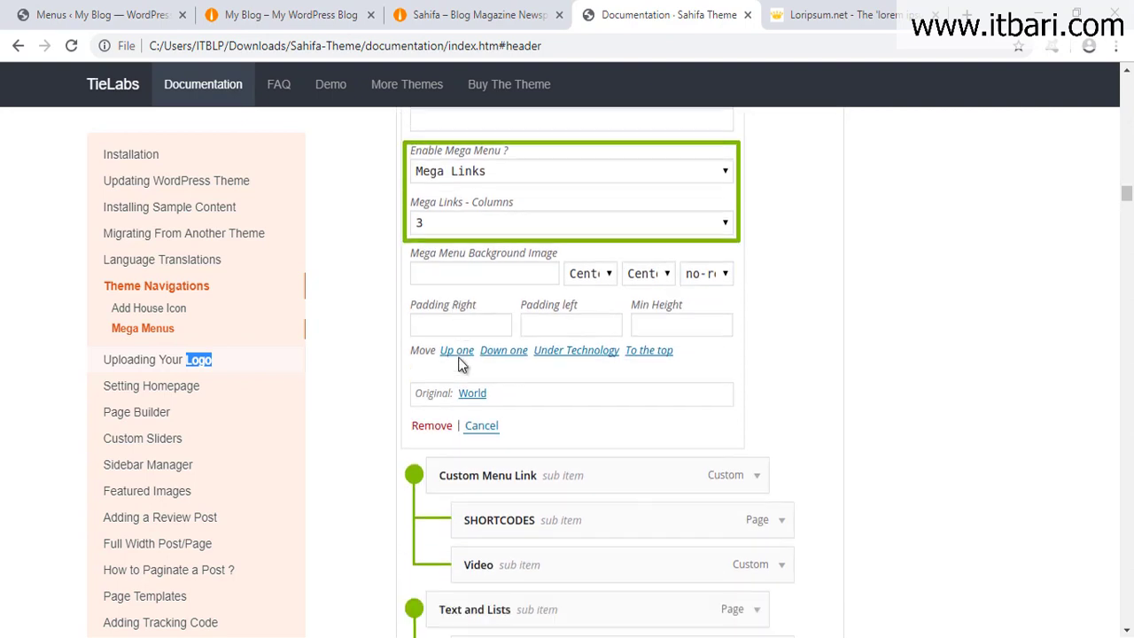
# Step: Examine how the documentation example nests links under three main sub-items, and return to the blog's front page
pyautogui.moveTo(372, 210)
pyautogui.mouseDown()
pyautogui.moveTo(732, 505)
pyautogui.moveTo(897, 618)
pyautogui.mouseUp()
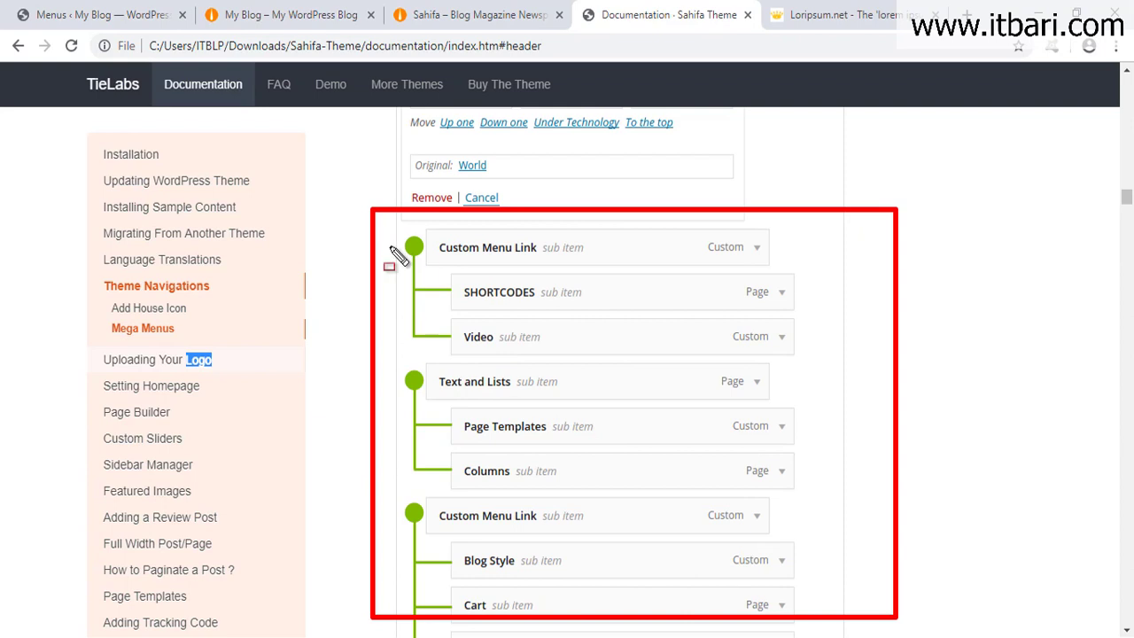
pyautogui.moveTo(412, 241); pyautogui.dragTo(333, 241)
pyautogui.moveTo(436, 264)
pyautogui.mouseDown()
pyautogui.moveTo(577, 349)
pyautogui.moveTo(852, 361)
pyautogui.mouseUp()
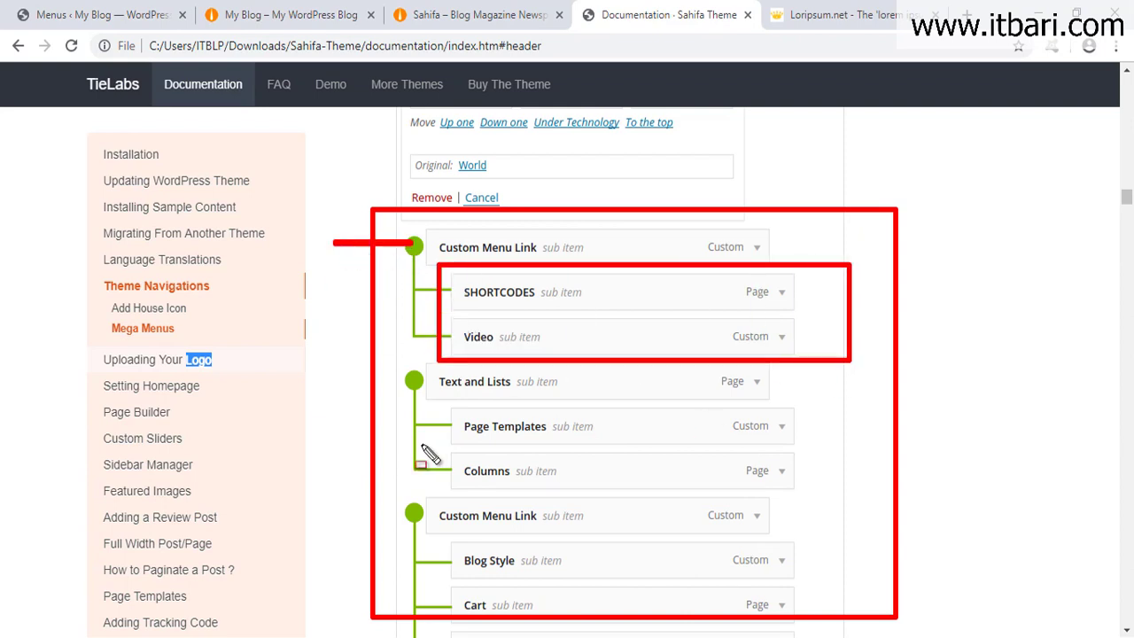
pyautogui.moveTo(424, 381); pyautogui.dragTo(370, 381)
pyautogui.moveTo(438, 397); pyautogui.dragTo(876, 537)
pyautogui.press('Escape')
pyautogui.scroll(-3, 529, 391)
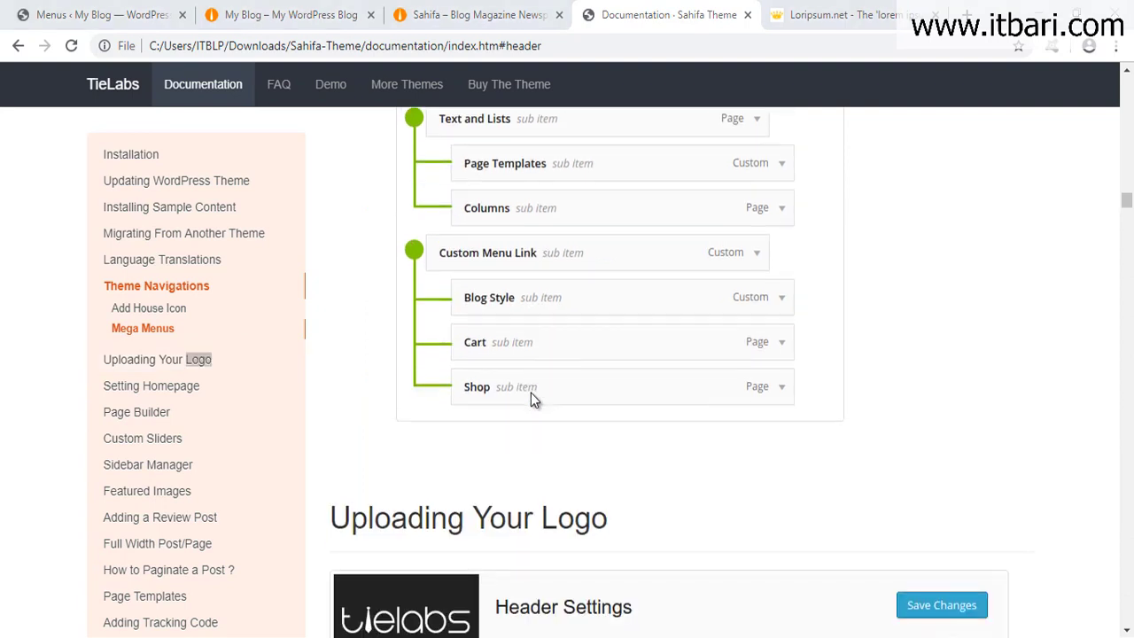
pyautogui.scroll(2, 531, 392)
pyautogui.click(283, 11)
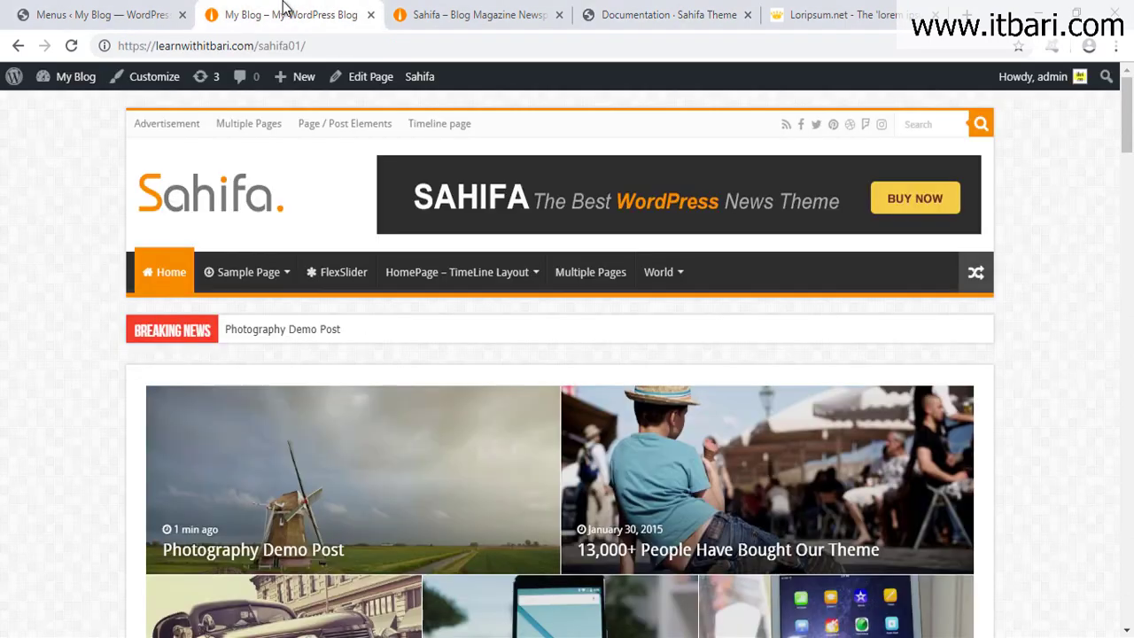
# Step: Return to the menu editor and add a custom link with URL # and link text Column Headline to the menu
pyautogui.click(124, 16)
pyautogui.scroll(1, 613, 337)
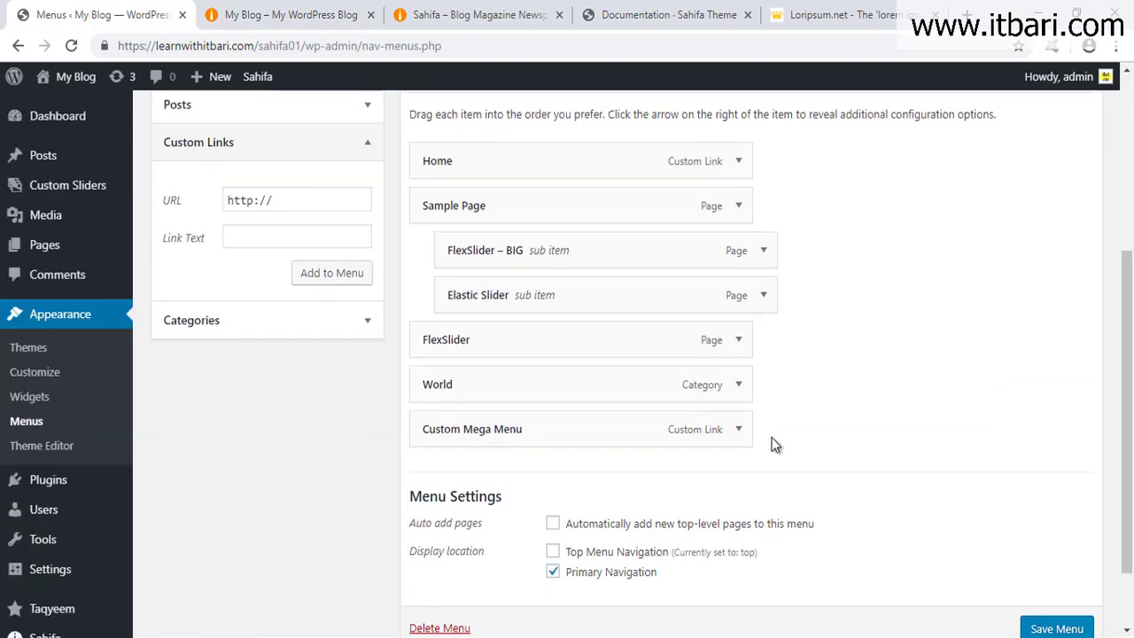
pyautogui.click(326, 237)
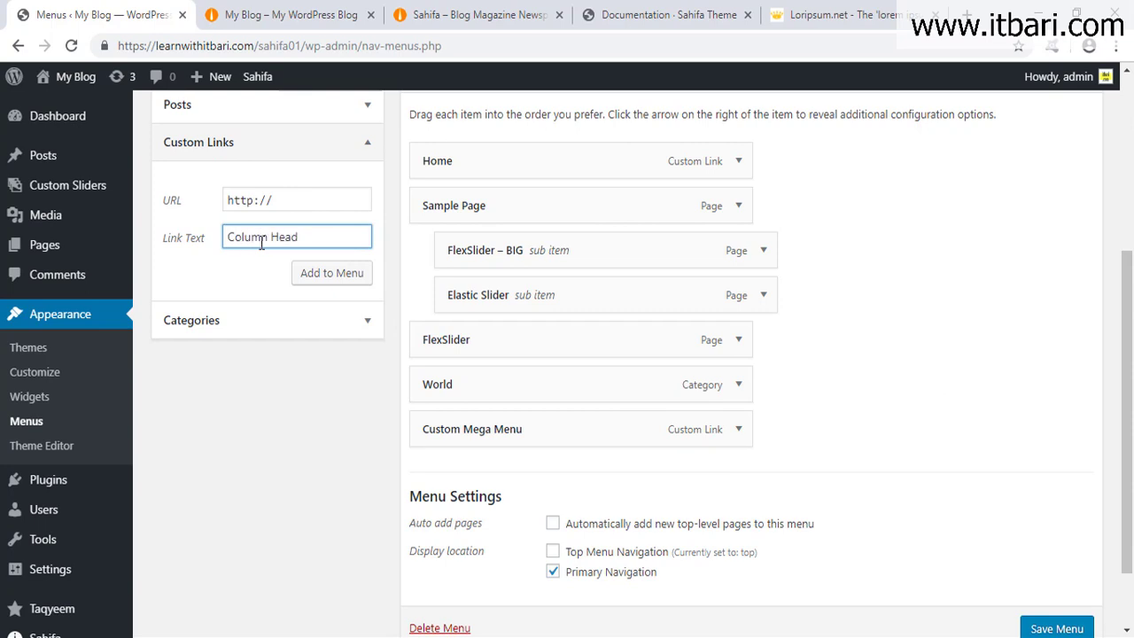
pyautogui.moveTo(270, 192); pyautogui.dragTo(163, 195)
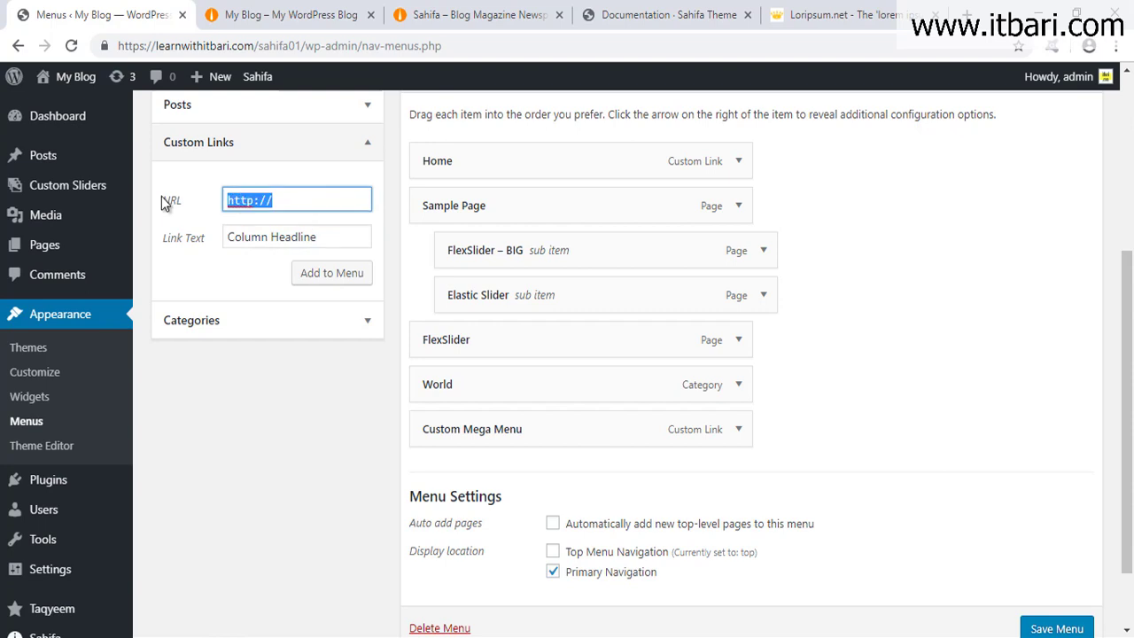
pyautogui.write('#')
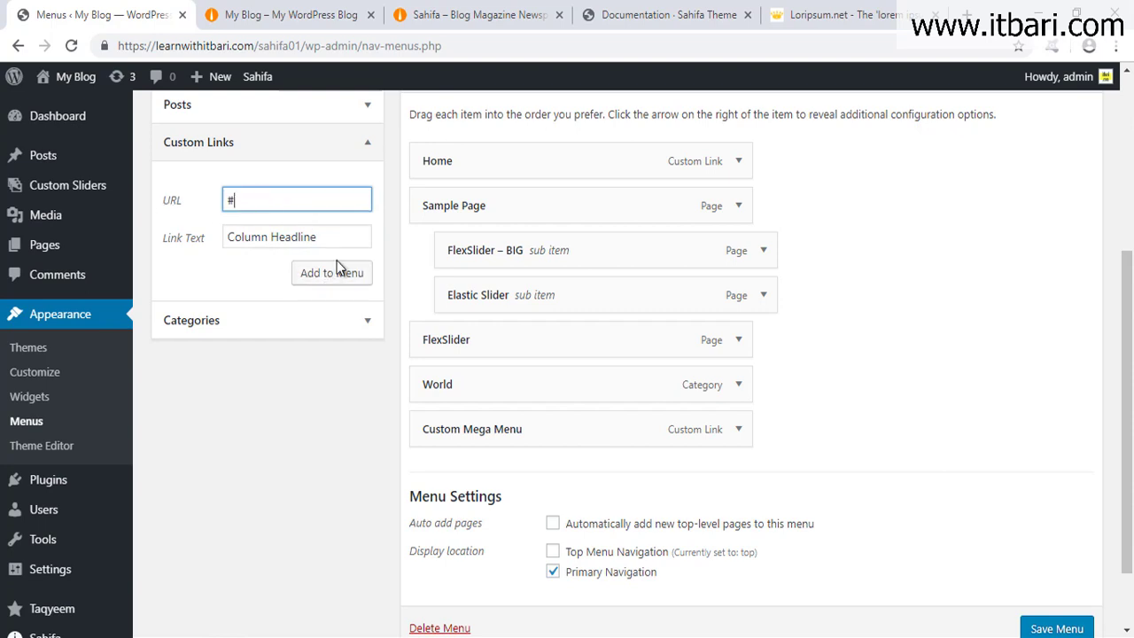
pyautogui.click(334, 244)
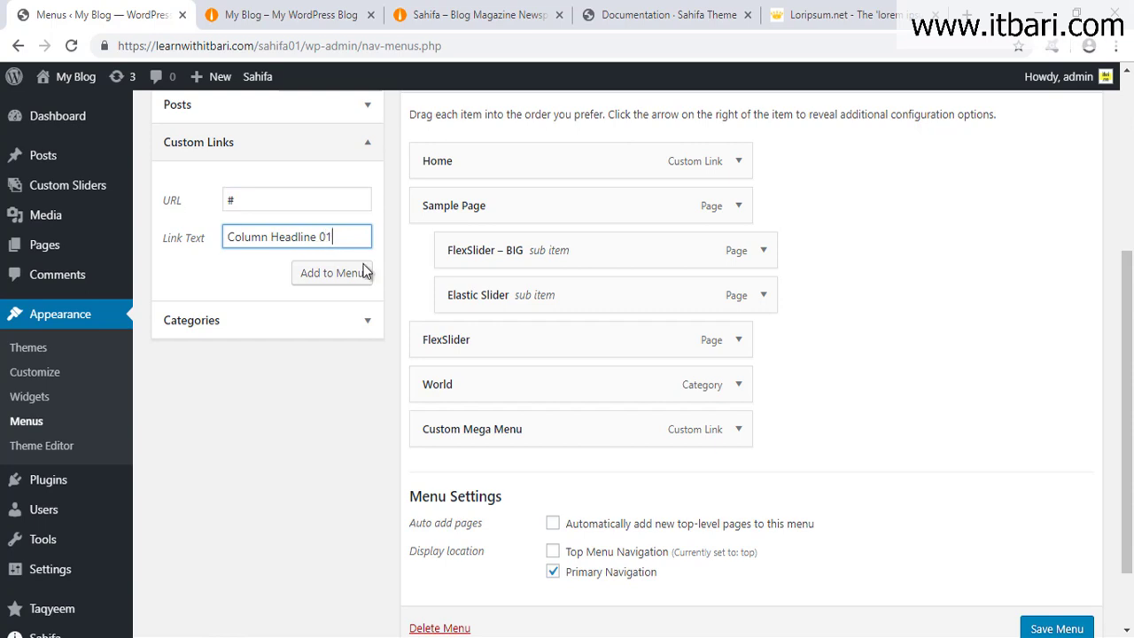
pyautogui.click(307, 278)
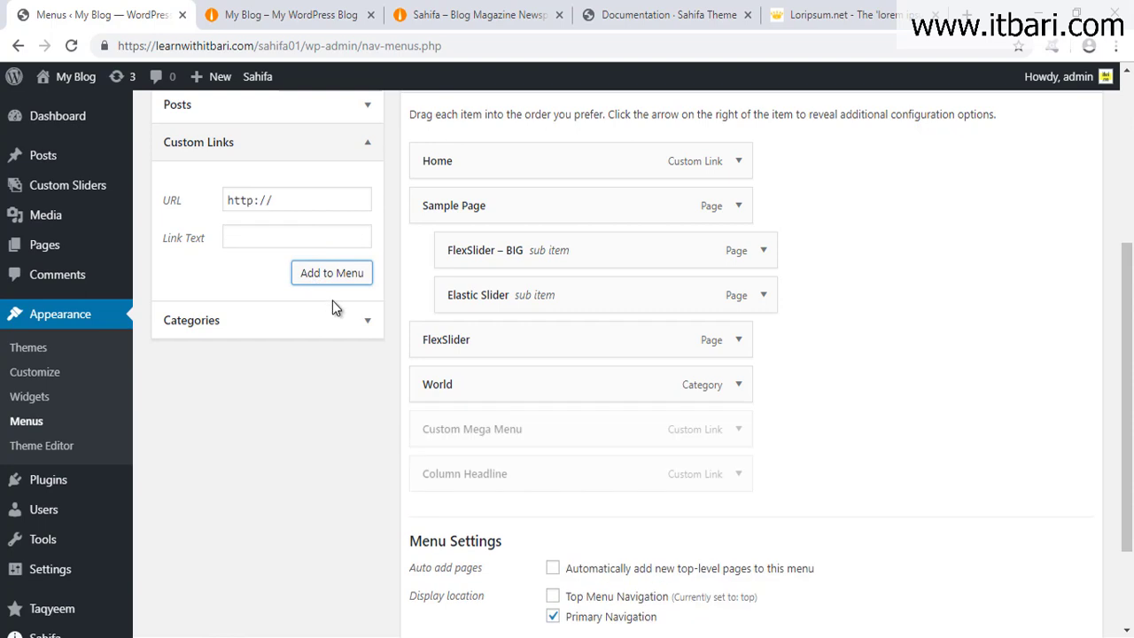
# Step: Copy the new Column Headline item's navigation label and nest the item under Custom Mega Menu
pyautogui.click(739, 473)
pyautogui.tripleClick(549, 577)
pyautogui.hotkey('ctrl', 'c')
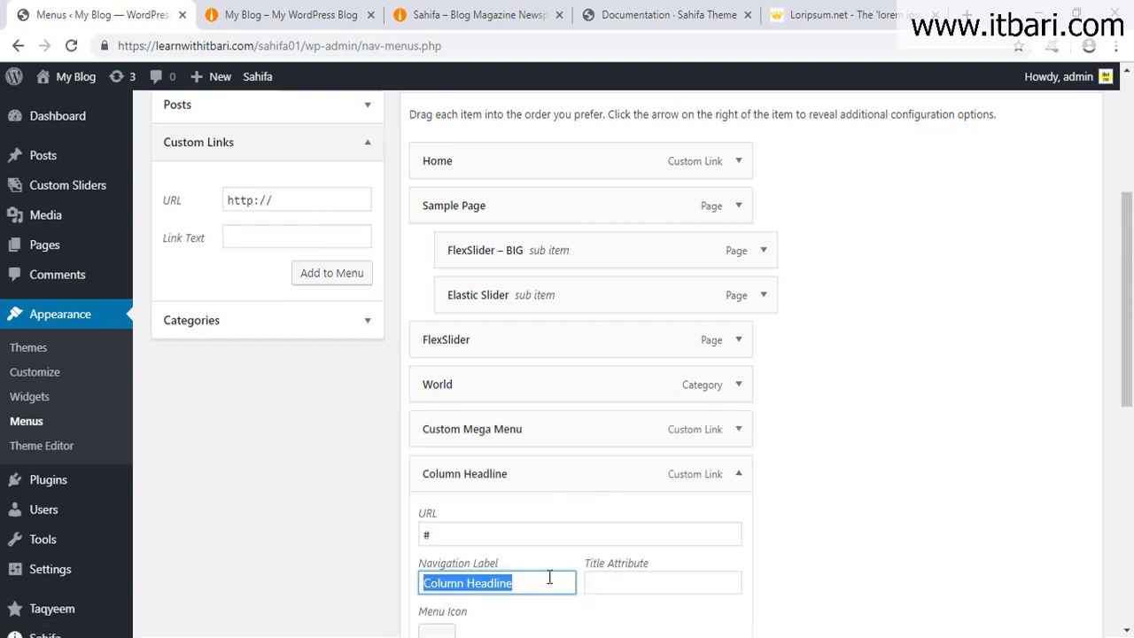
pyautogui.click(741, 475)
pyautogui.moveTo(549, 470)
pyautogui.mouseDown()
pyautogui.moveTo(572, 476)
pyautogui.moveTo(534, 485)
pyautogui.mouseUp()
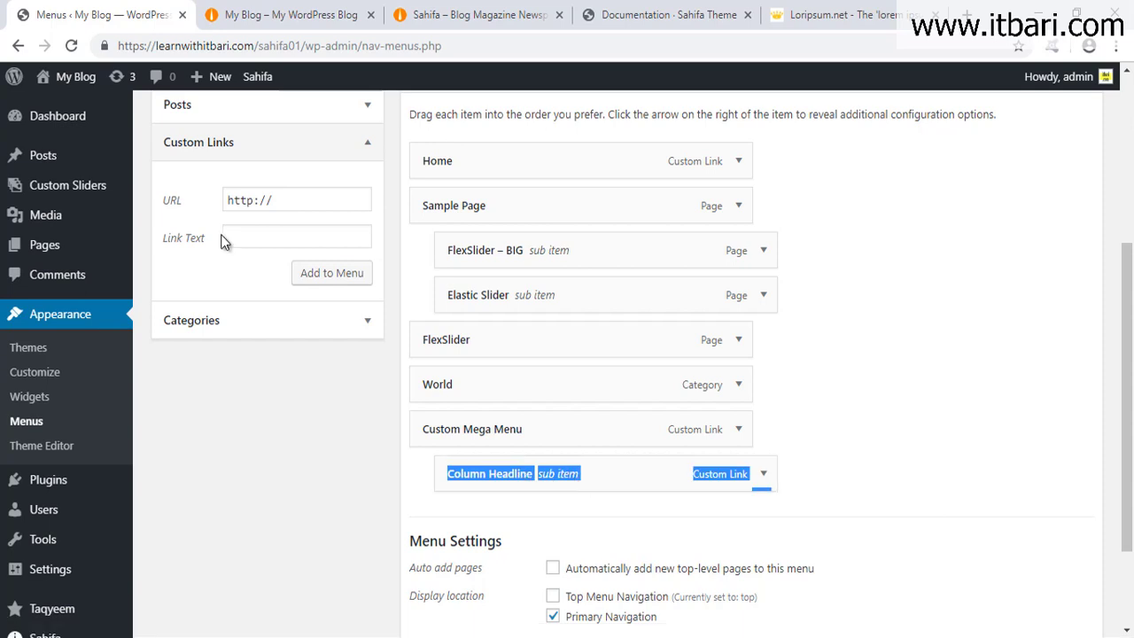
# Step: Add two more Column Headline custom links with URL # and place them as sub-items of Custom Mega Menu
pyautogui.click(252, 229)
pyautogui.hotkey('ctrl', 'v')
pyautogui.moveTo(281, 197); pyautogui.dragTo(182, 201)
pyautogui.write('#')
pyautogui.click(329, 274)
pyautogui.click(297, 236)
pyautogui.hotkey('ctrl', 'v')
pyautogui.moveTo(301, 200); pyautogui.dragTo(168, 193)
pyautogui.write('#')
pyautogui.click(330, 275)
pyautogui.scroll(-1, 576, 456)
pyautogui.moveTo(541, 430); pyautogui.dragTo(572, 466)
# Step: Set the first Column Headline's menu icon to the outlined circle with a right arrow and collapse the item
pyautogui.click(764, 387)
pyautogui.scroll(-1, 611, 417)
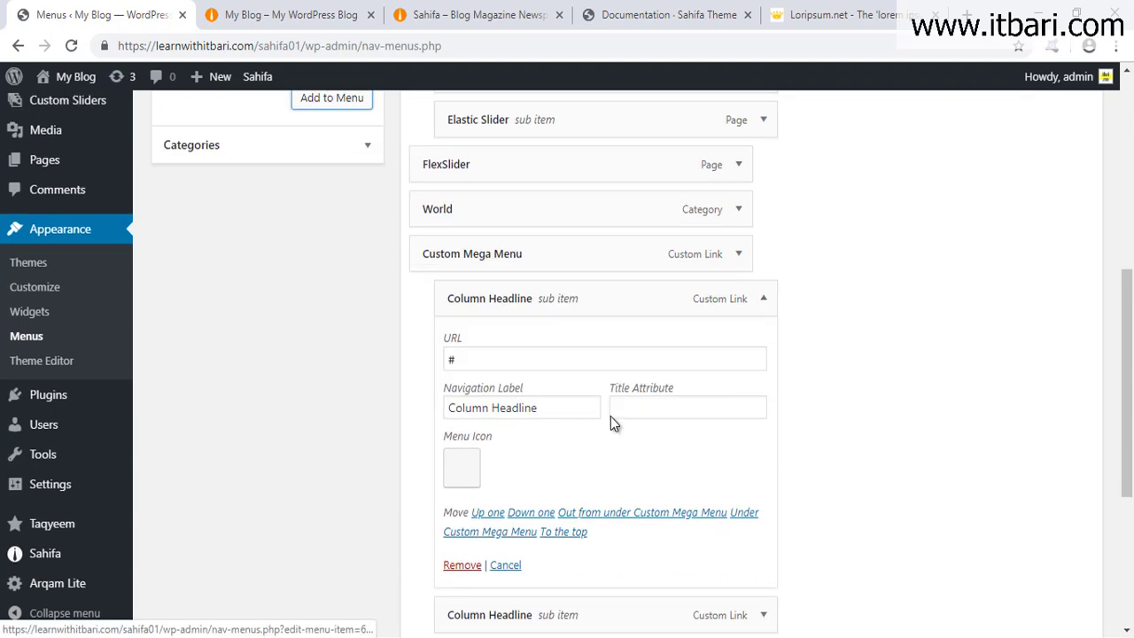
pyautogui.click(462, 467)
pyautogui.scroll(-1, 853, 469)
pyautogui.scroll(-1, 850, 470)
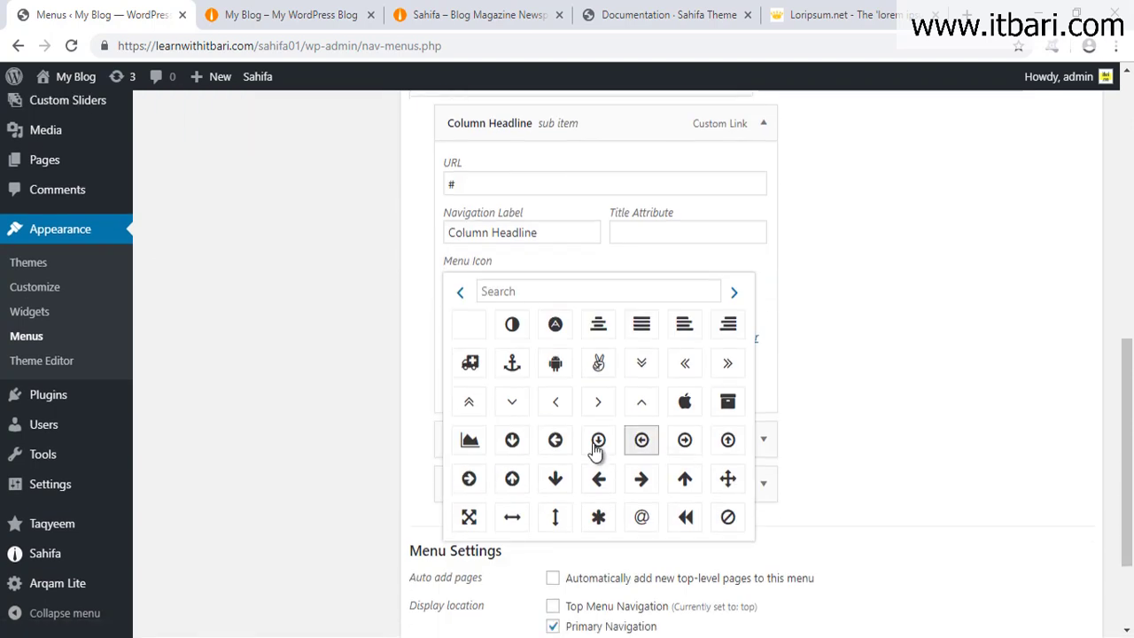
pyautogui.click(689, 445)
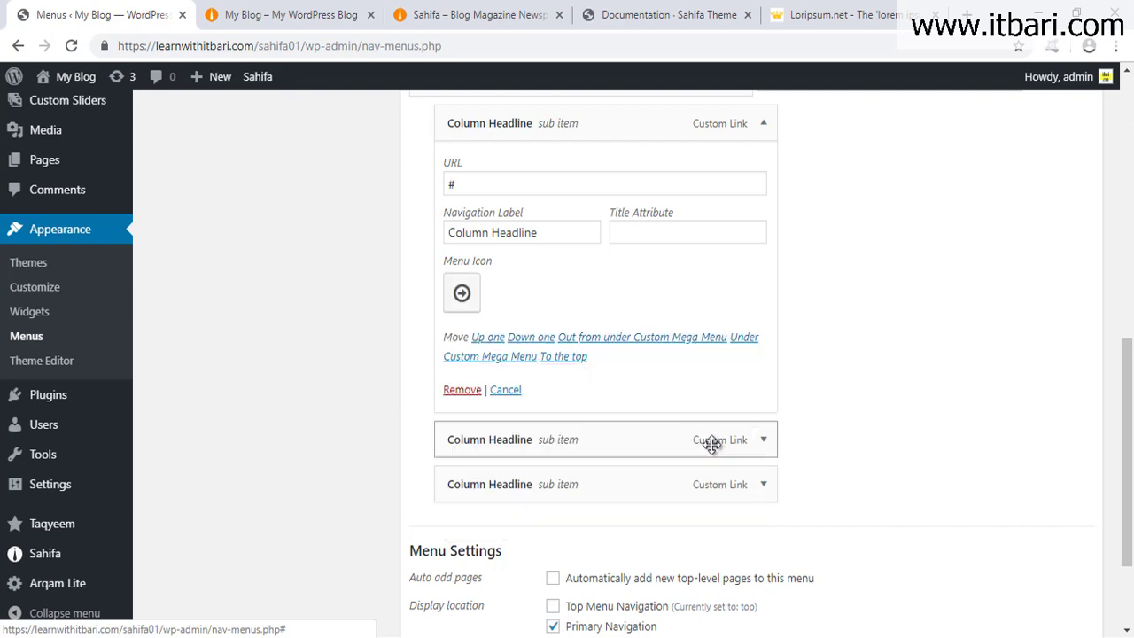
pyautogui.click(761, 123)
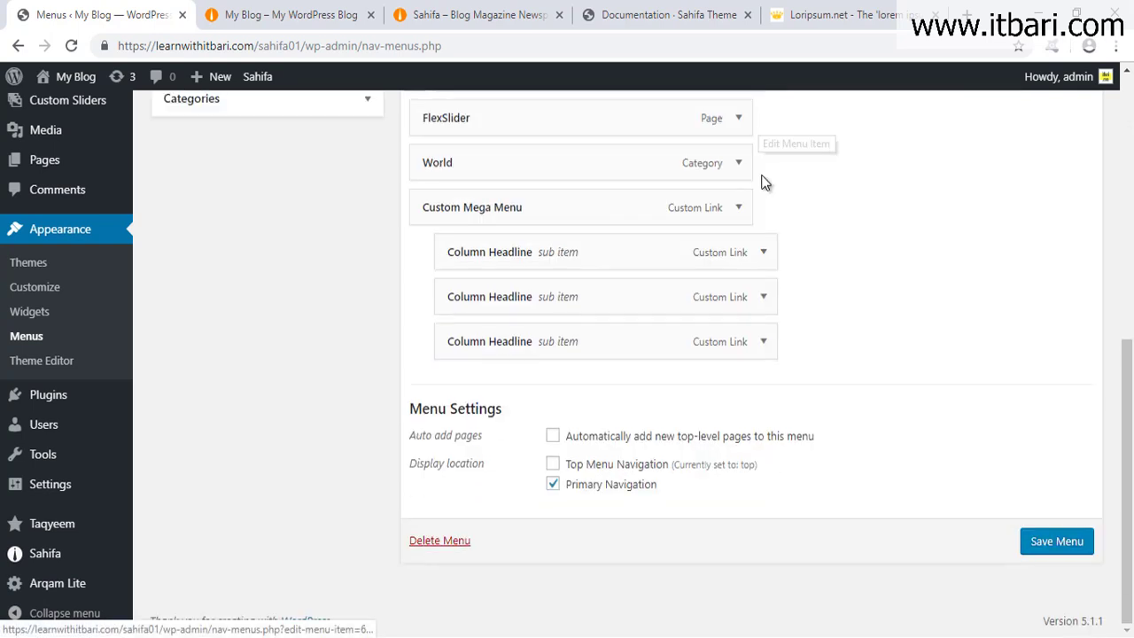
# Step: Give the second Column Headline the same outlined circle right-arrow menu icon and collapse the item
pyautogui.click(767, 300)
pyautogui.click(470, 330)
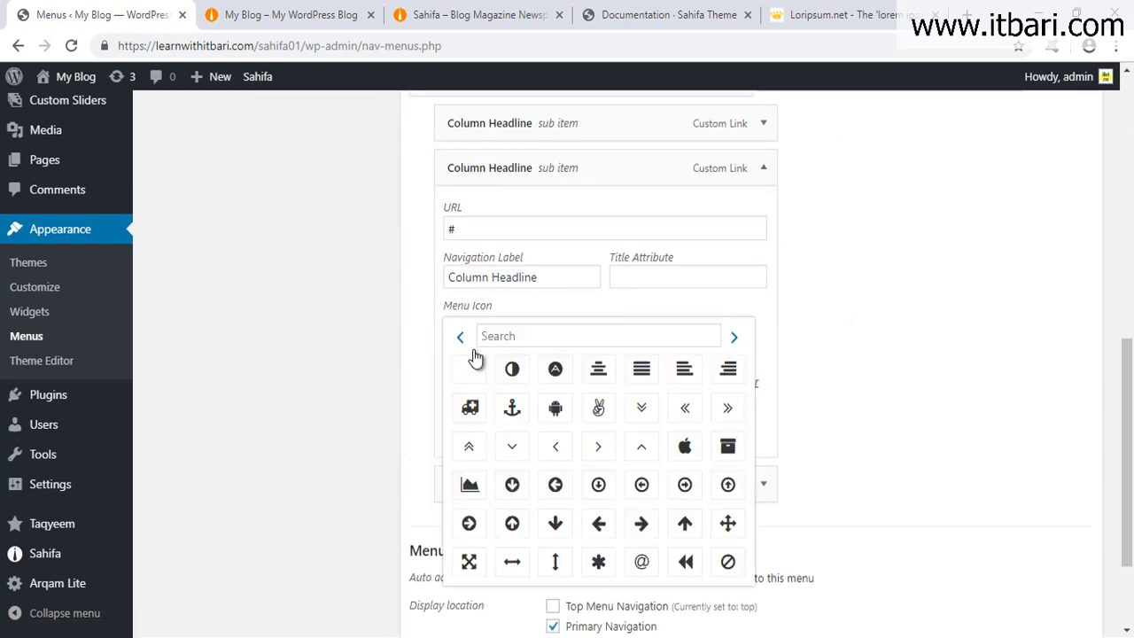
pyautogui.click(685, 486)
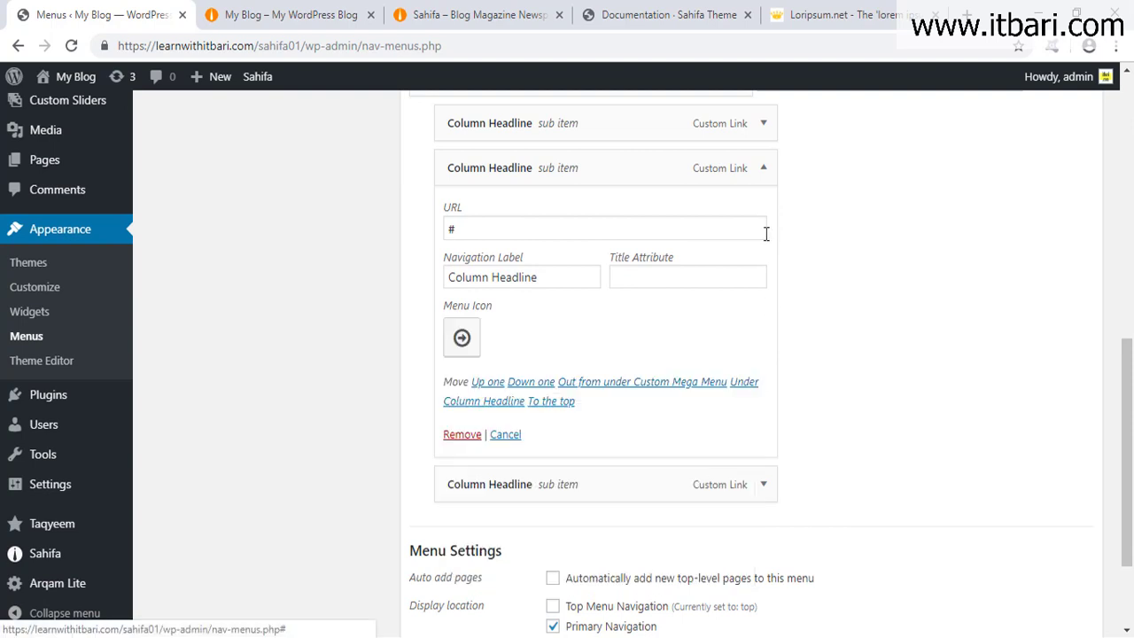
pyautogui.click(762, 168)
# Step: Assign the outlined circle right-arrow menu icon to the third Column Headline and collapse the item
pyautogui.click(765, 340)
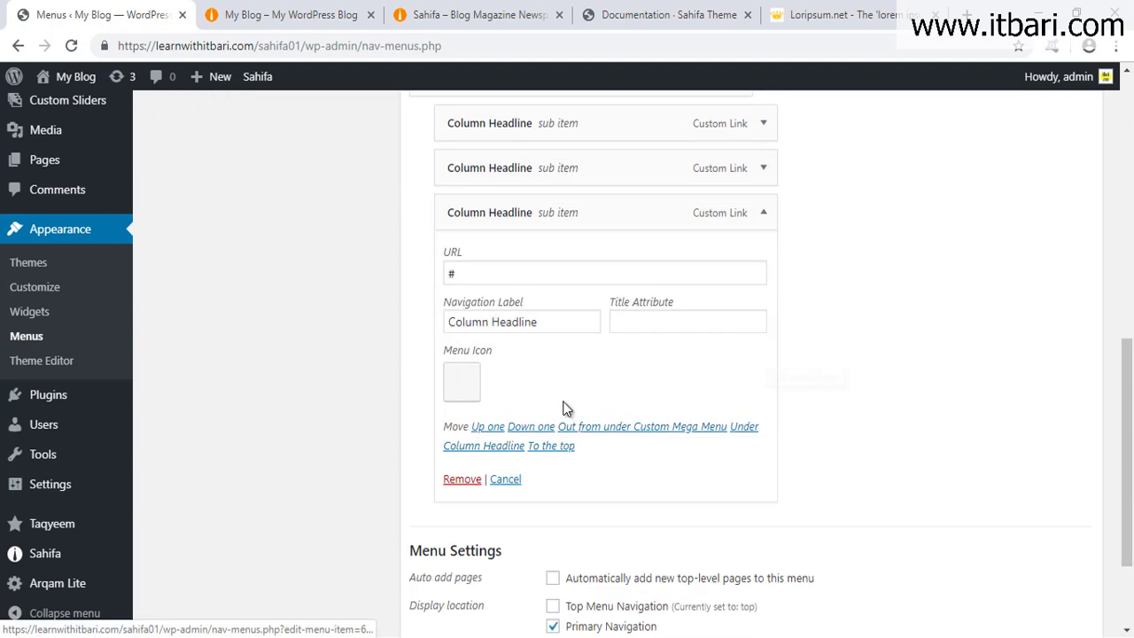
pyautogui.click(462, 381)
pyautogui.scroll(-1, 610, 483)
pyautogui.click(685, 443)
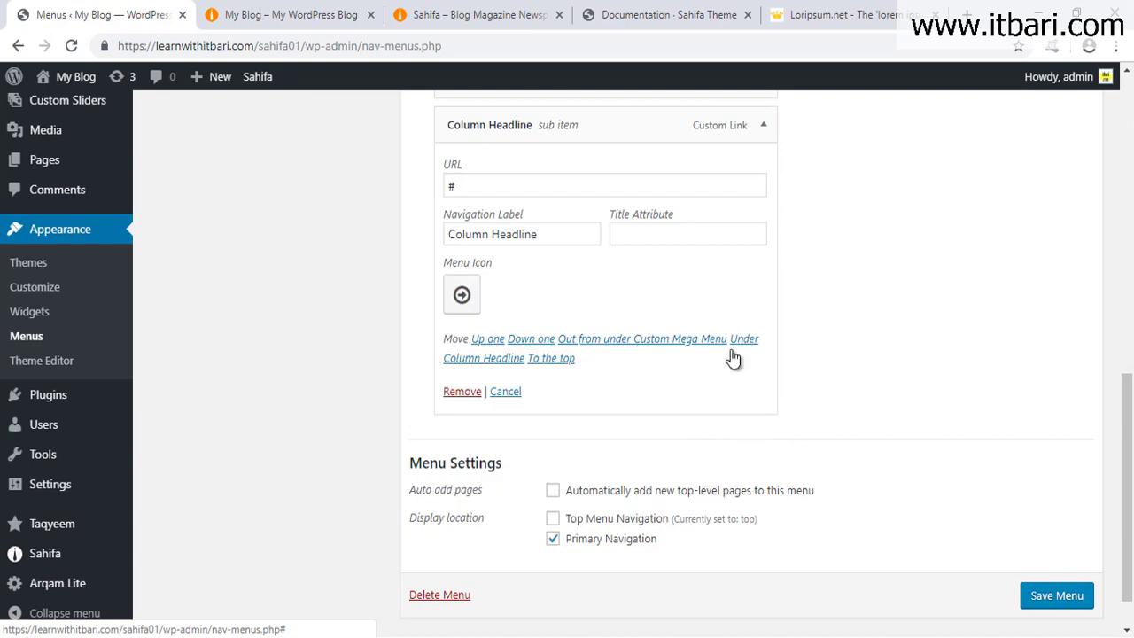
pyautogui.click(765, 129)
# Step: Add a custom link named Column Custom Link 01 with URL # and nest it under the first Column Headline
pyautogui.scroll(1, 819, 395)
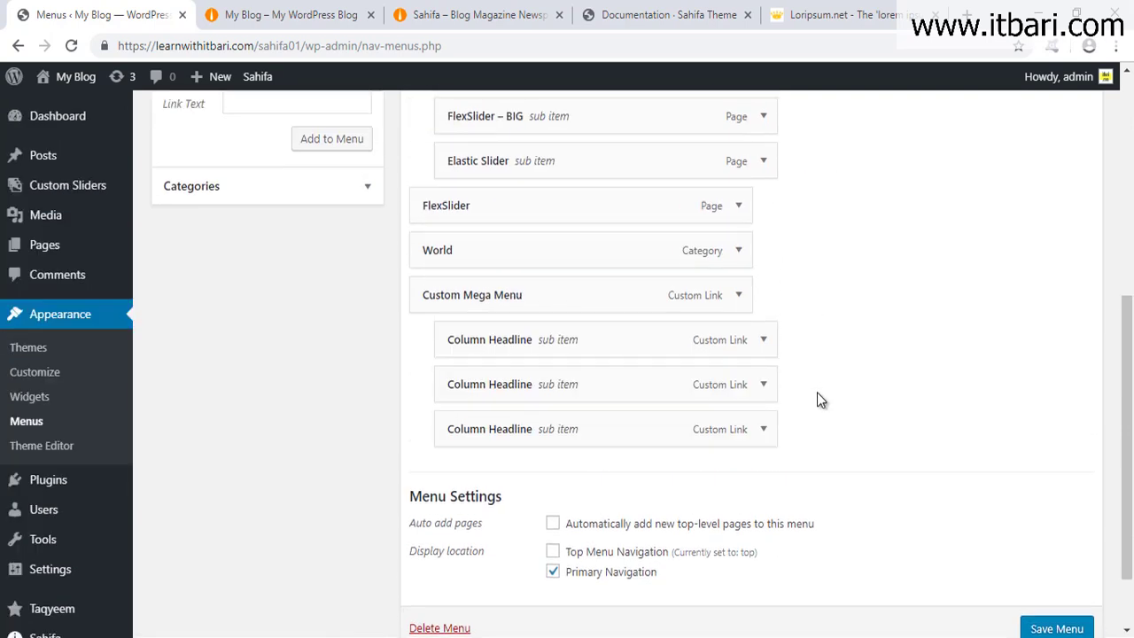
pyautogui.scroll(2, 620, 412)
pyautogui.scroll(-2, 605, 420)
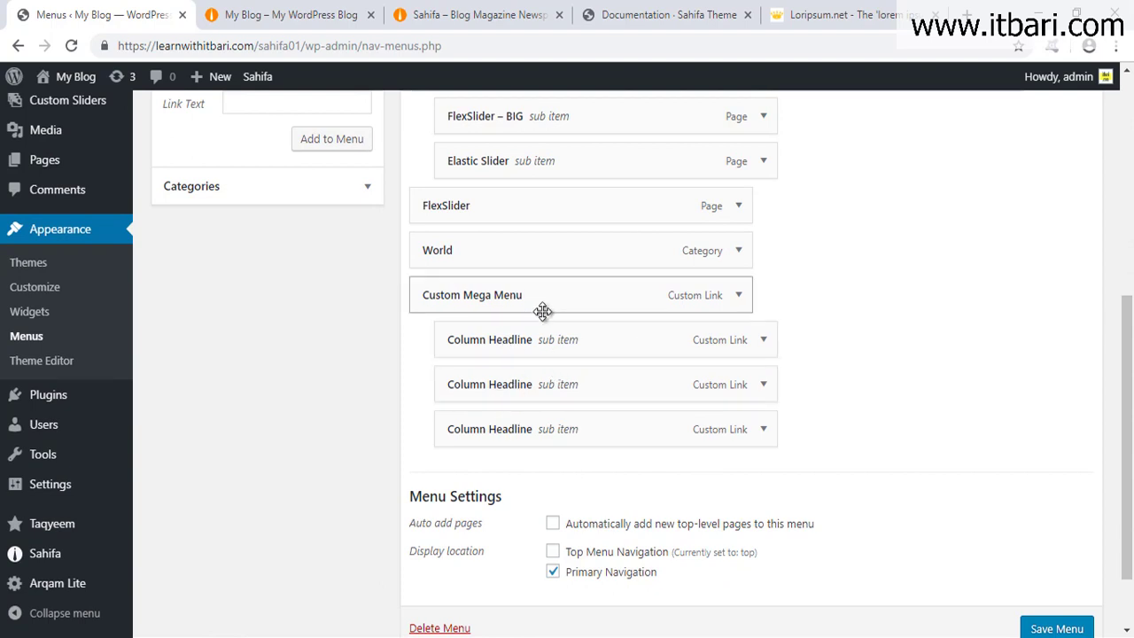
pyautogui.scroll(1, 399, 263)
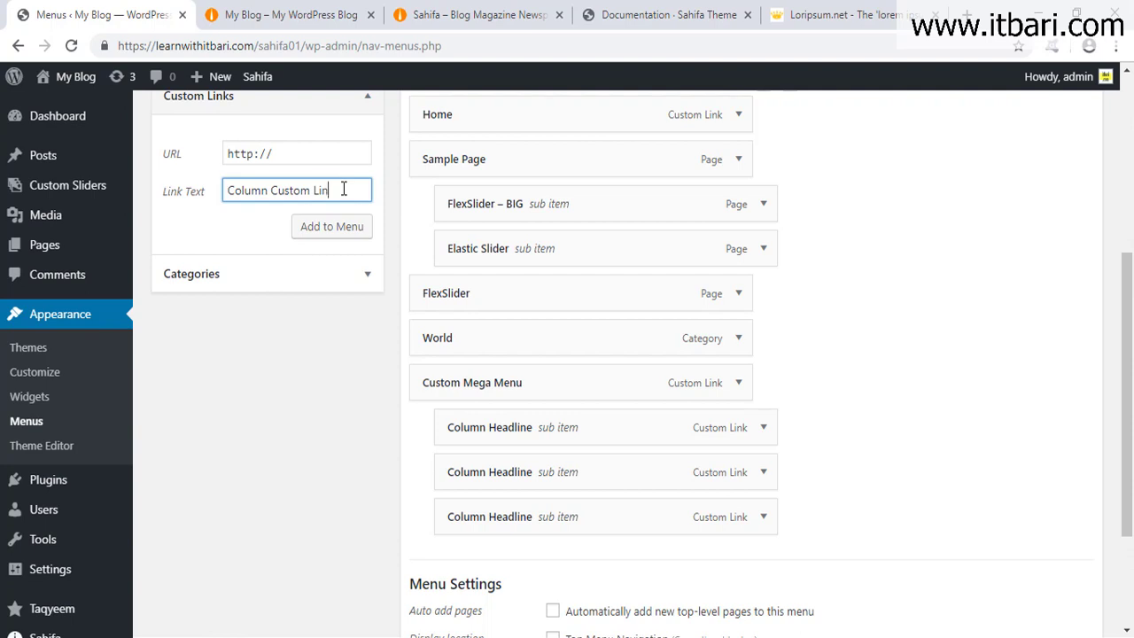
pyautogui.hotkey('ctrl', 'a')
pyautogui.hotkey('ctrl', 'c')
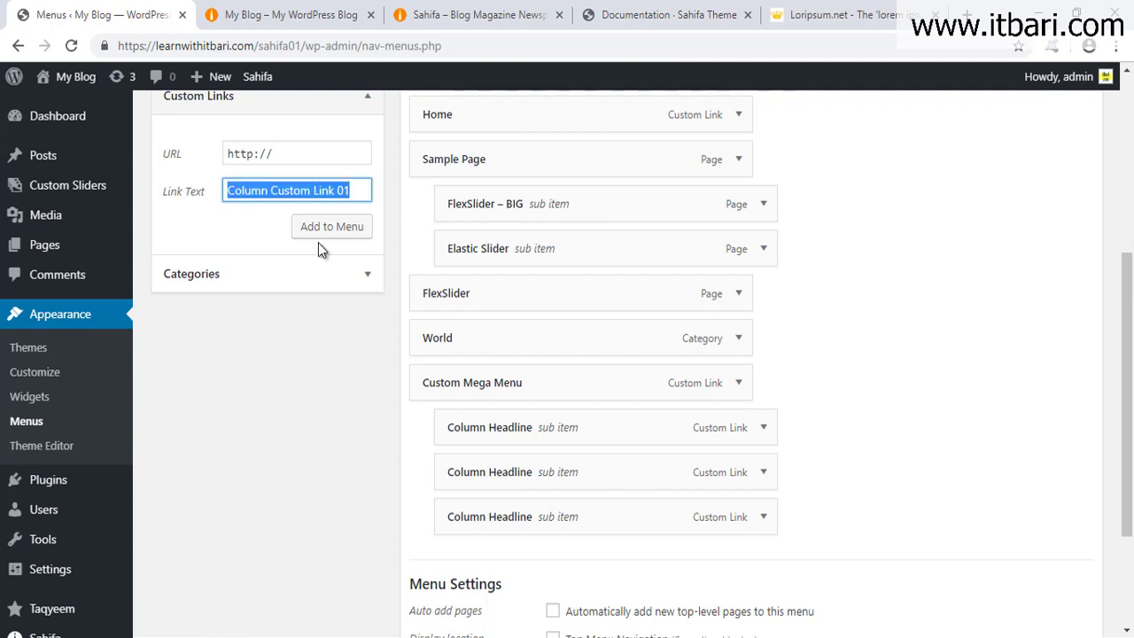
pyautogui.hotkey('shift', 'Tab')
pyautogui.write('#')
pyautogui.click(351, 228)
pyautogui.scroll(-1, 837, 470)
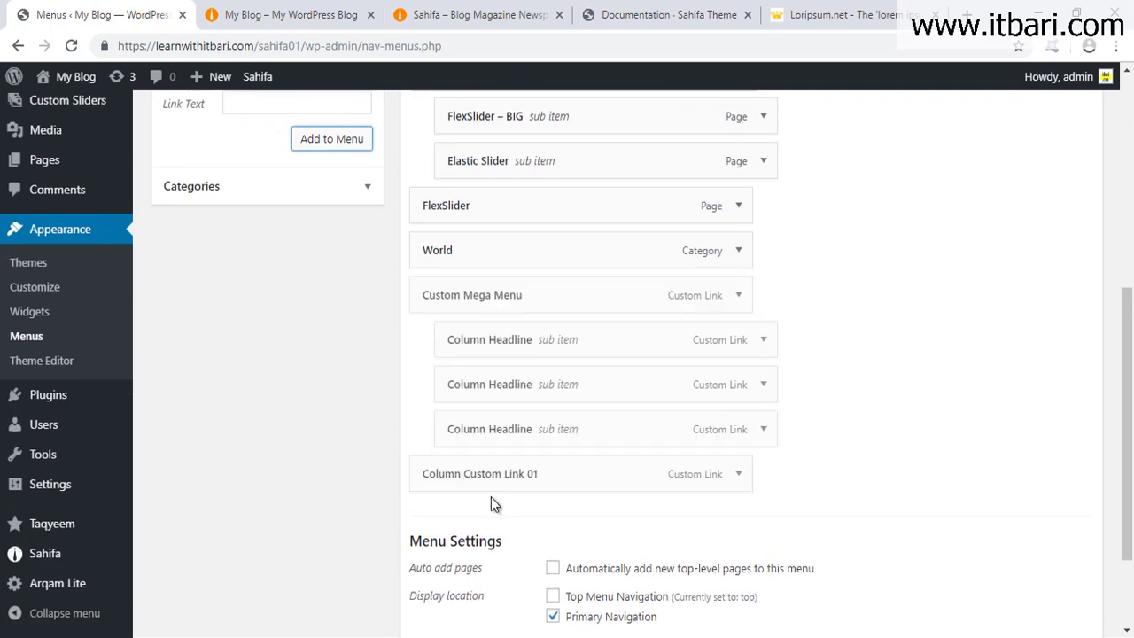
pyautogui.moveTo(484, 473); pyautogui.dragTo(574, 388)
# Step: Add a # custom link named Column Custom Link 02 and nest it below Column Custom Link 01
pyautogui.scroll(1, 306, 181)
pyautogui.click(302, 190)
pyautogui.hotkey('ctrl', 'v')
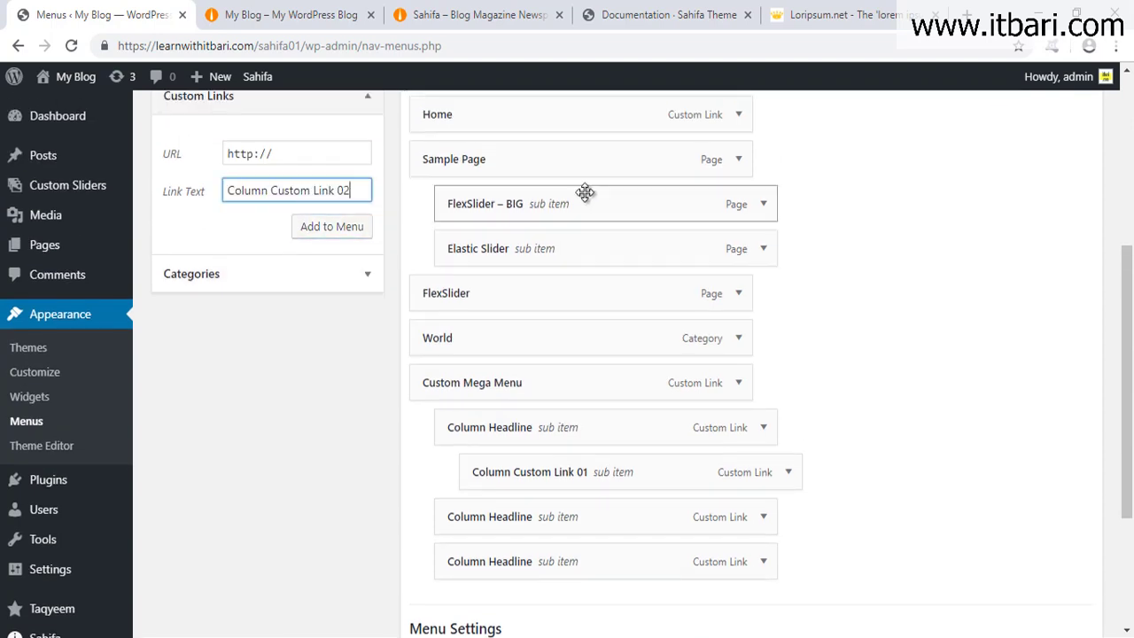
pyautogui.moveTo(310, 155); pyautogui.dragTo(139, 152)
pyautogui.write('#')
pyautogui.click(340, 234)
pyautogui.scroll(-1, 527, 503)
pyautogui.moveTo(526, 502); pyautogui.dragTo(585, 423)
# Step: Add a # custom link named Column Custom Link 03 and nest it below Column Custom Link 02
pyautogui.scroll(1, 296, 280)
pyautogui.click(297, 190)
pyautogui.hotkey('ctrl', 'v')
pyautogui.press('BackSpace')
pyautogui.write('3')
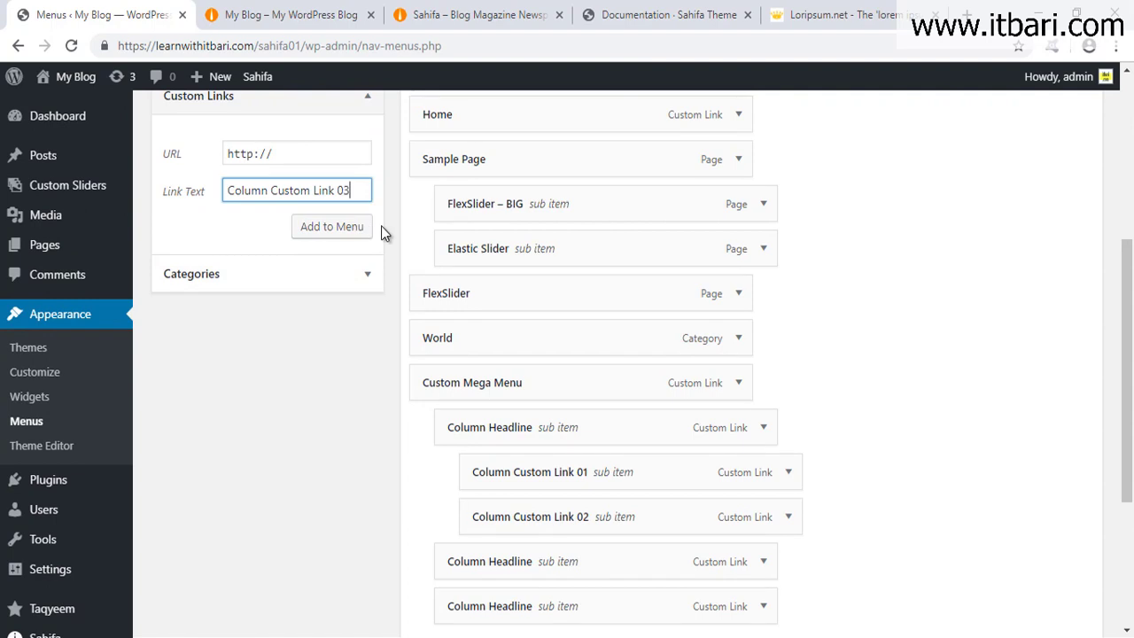
pyautogui.tripleClick(287, 155)
pyautogui.write('#')
pyautogui.click(306, 228)
pyautogui.scroll(-2, 532, 497)
pyautogui.scroll(-1, 532, 514)
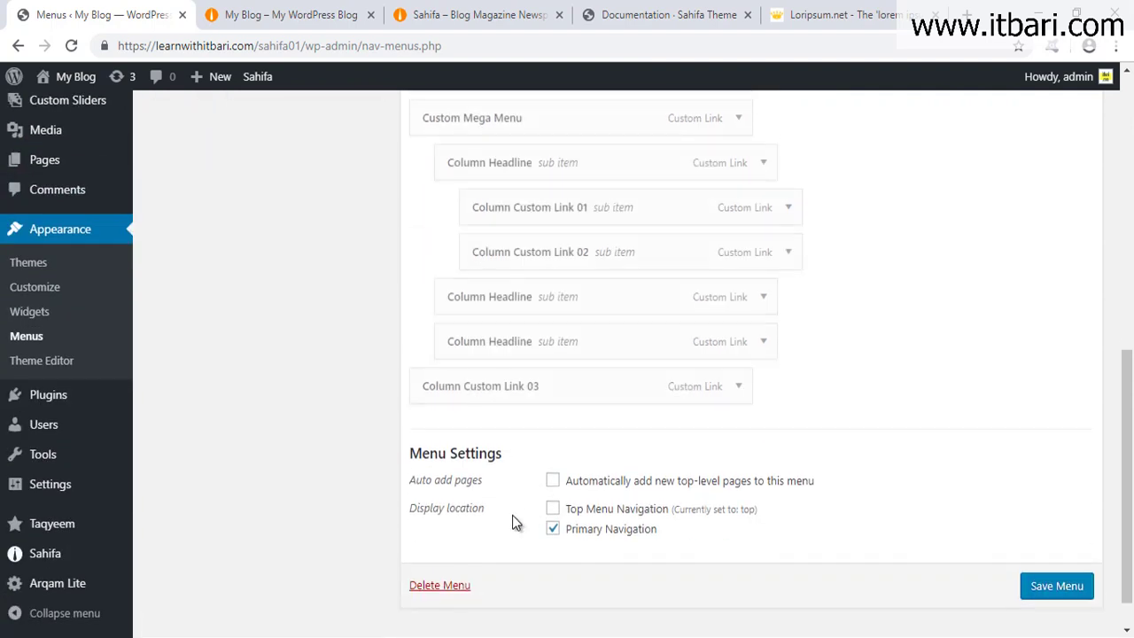
pyautogui.moveTo(502, 385); pyautogui.dragTo(561, 291)
# Step: Examine how the custom links are nested under each Column Headline within the Custom Mega Menu
pyautogui.scroll(2, 481, 399)
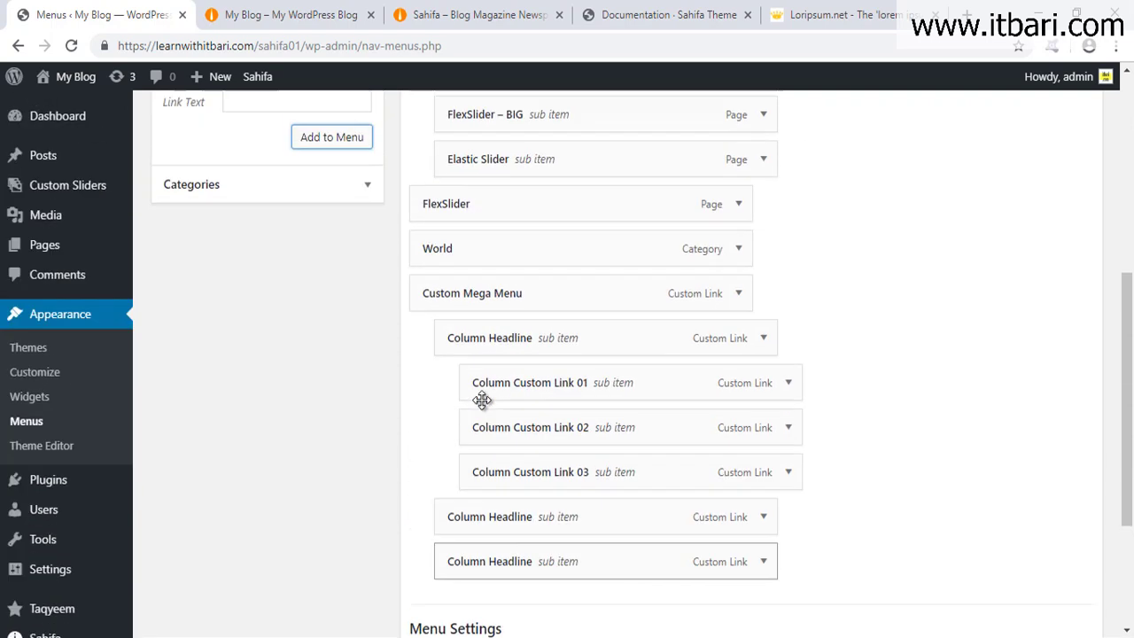
pyautogui.scroll(1, 481, 534)
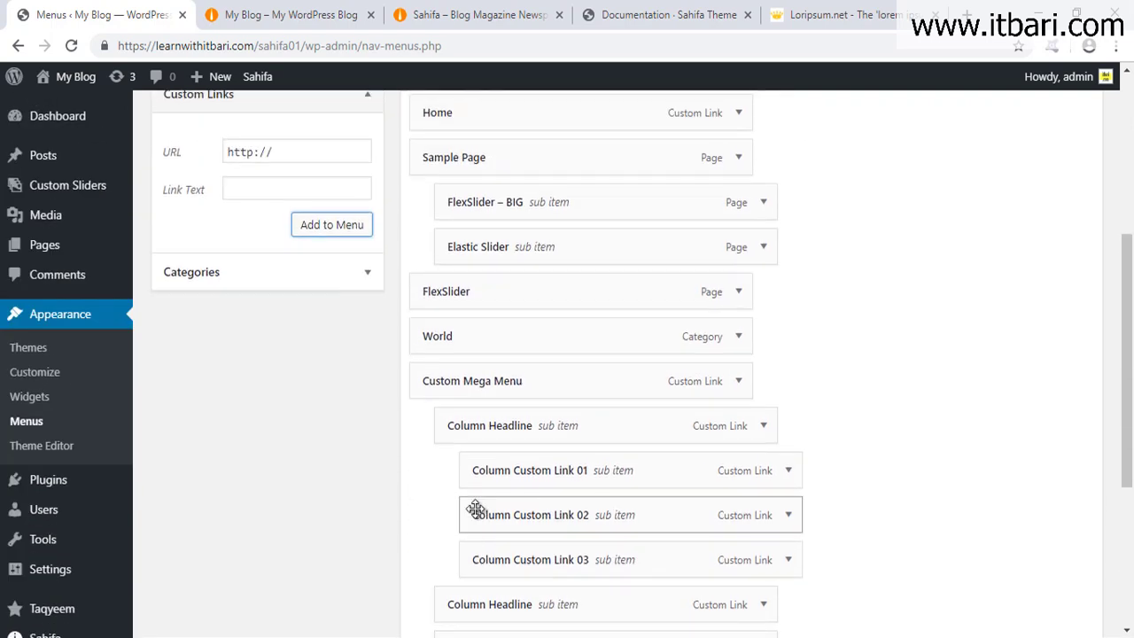
pyautogui.scroll(-4, 476, 508)
pyautogui.scroll(2, 481, 336)
pyautogui.scroll(-3, 523, 315)
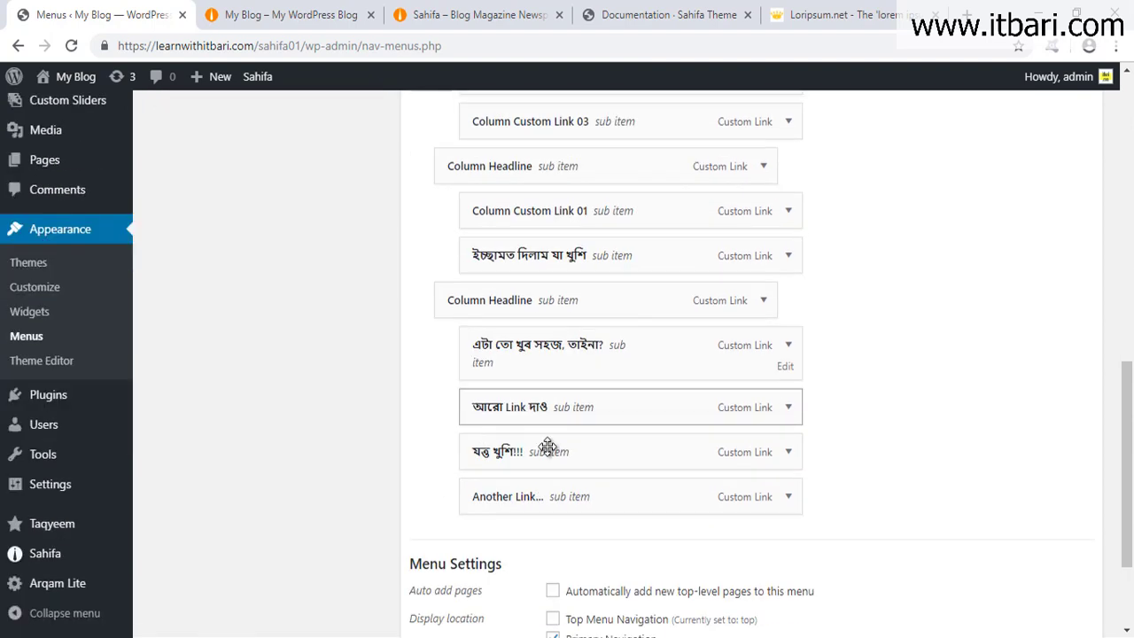
pyautogui.scroll(2, 550, 460)
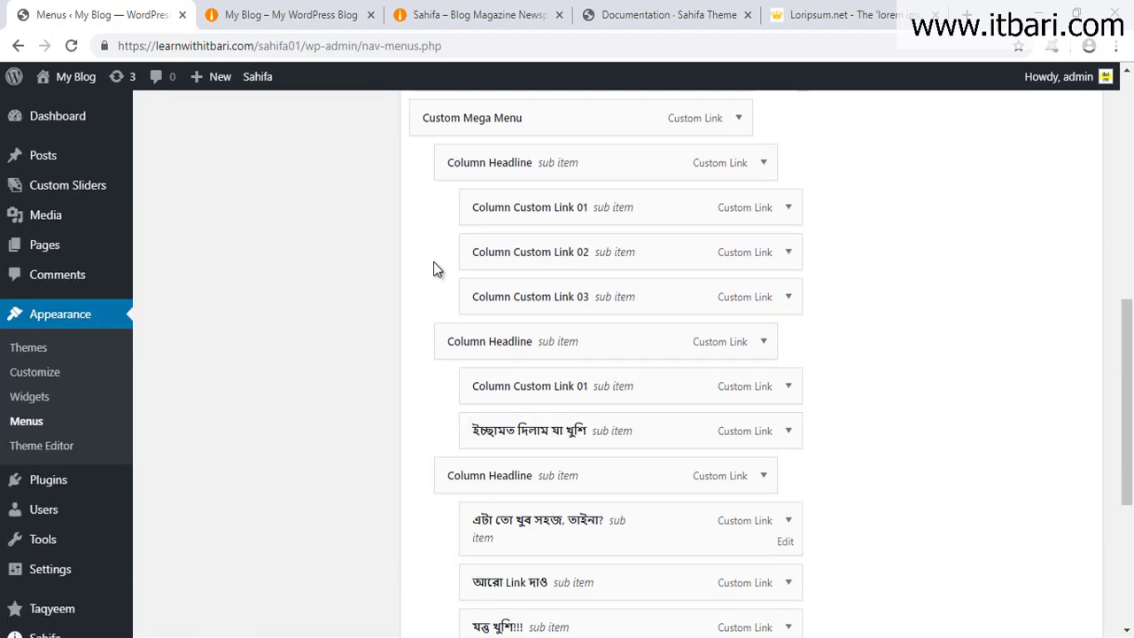
pyautogui.moveTo(416, 138); pyautogui.dragTo(798, 182)
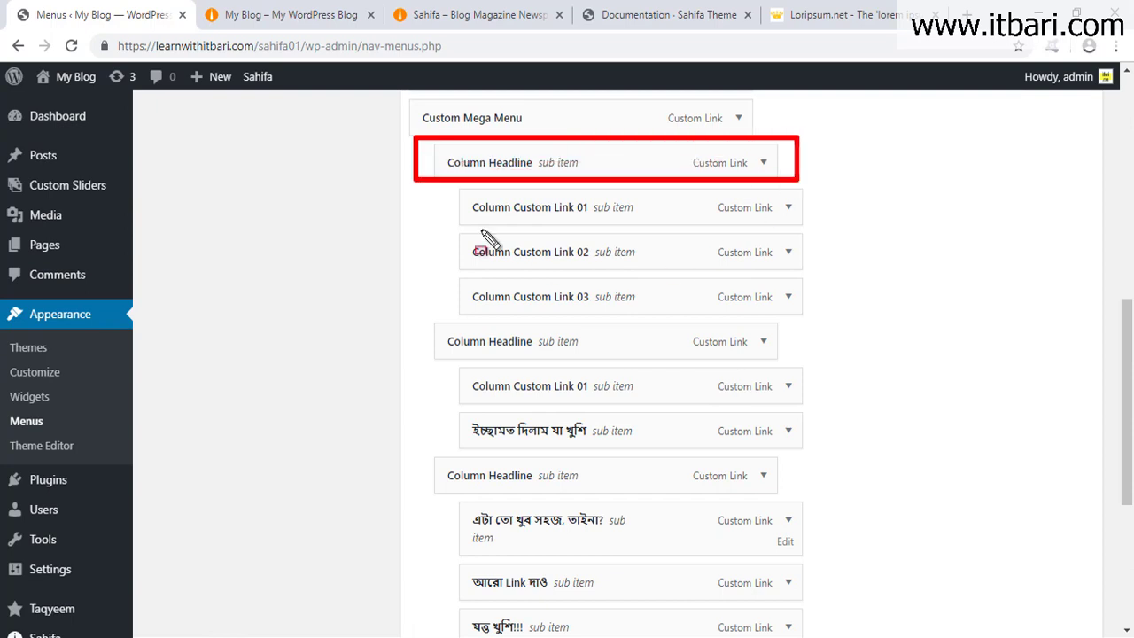
pyautogui.moveTo(433, 188); pyautogui.dragTo(822, 293)
pyautogui.press('Escape')
pyautogui.moveTo(390, 310)
pyautogui.mouseDown()
pyautogui.moveTo(427, 342)
pyautogui.moveTo(443, 452)
pyautogui.mouseUp()
pyautogui.press('Escape')
pyautogui.scroll(-3, 426, 355)
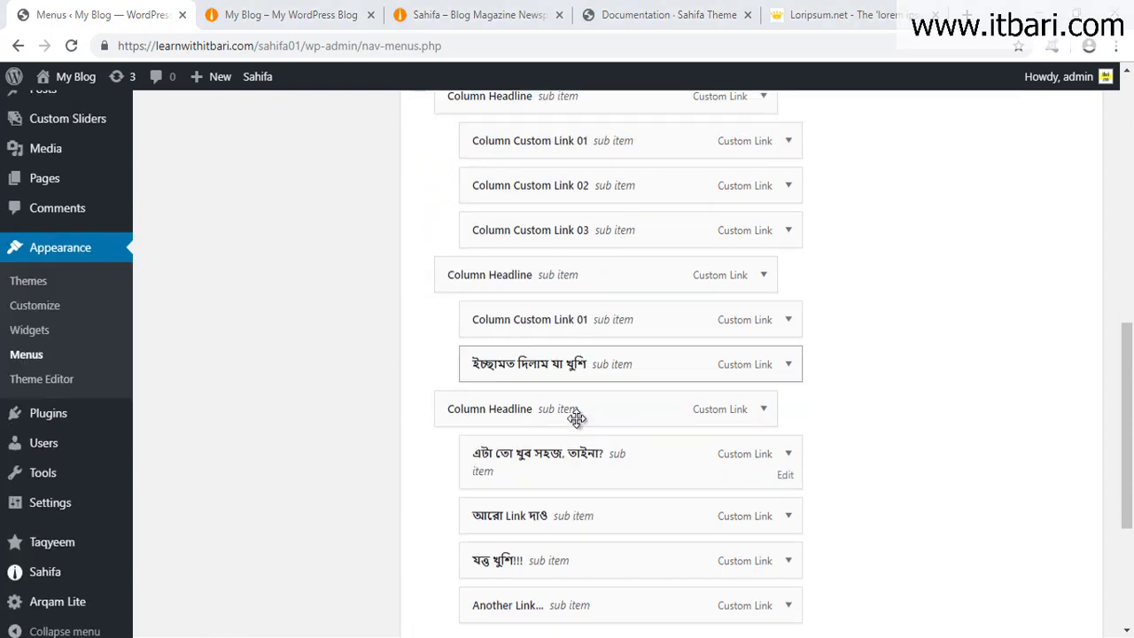
pyautogui.moveTo(450, 258); pyautogui.dragTo(446, 441)
pyautogui.press('Escape')
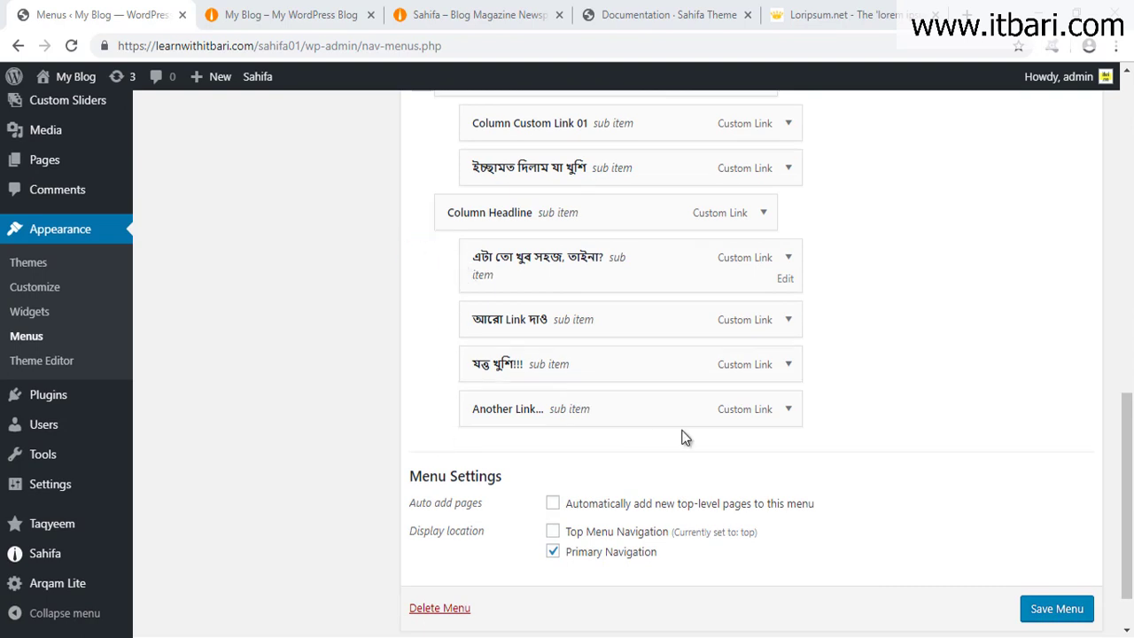
# Step: Save the menu and check the Custom Mega Menu's columns on the reloaded blog front page
pyautogui.click(1031, 609)
pyautogui.click(317, 14)
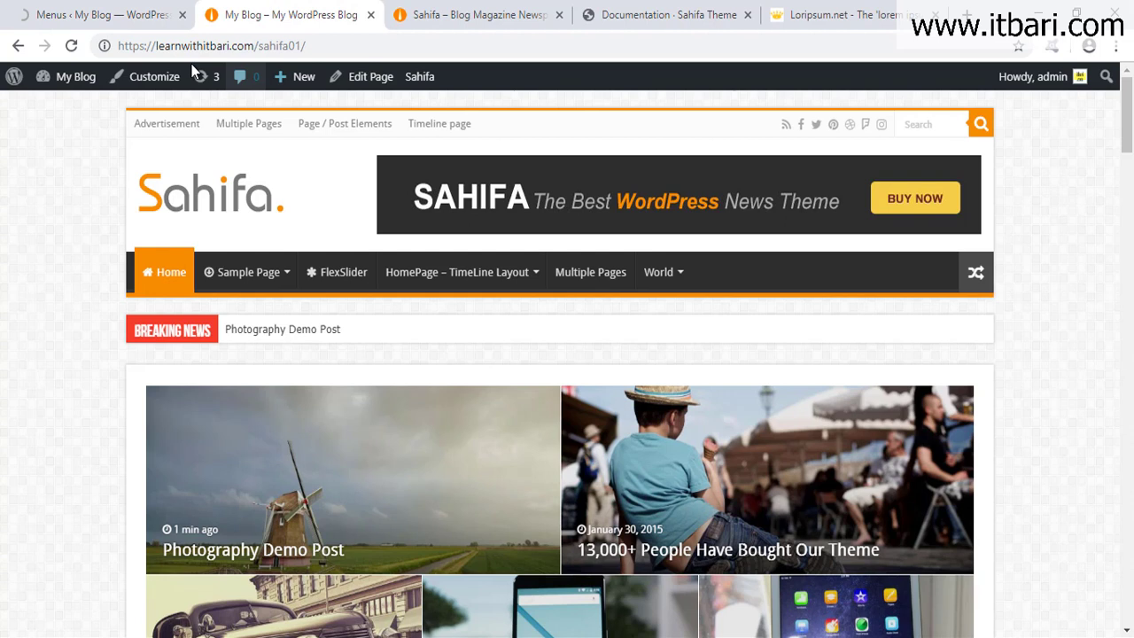
pyautogui.click(70, 45)
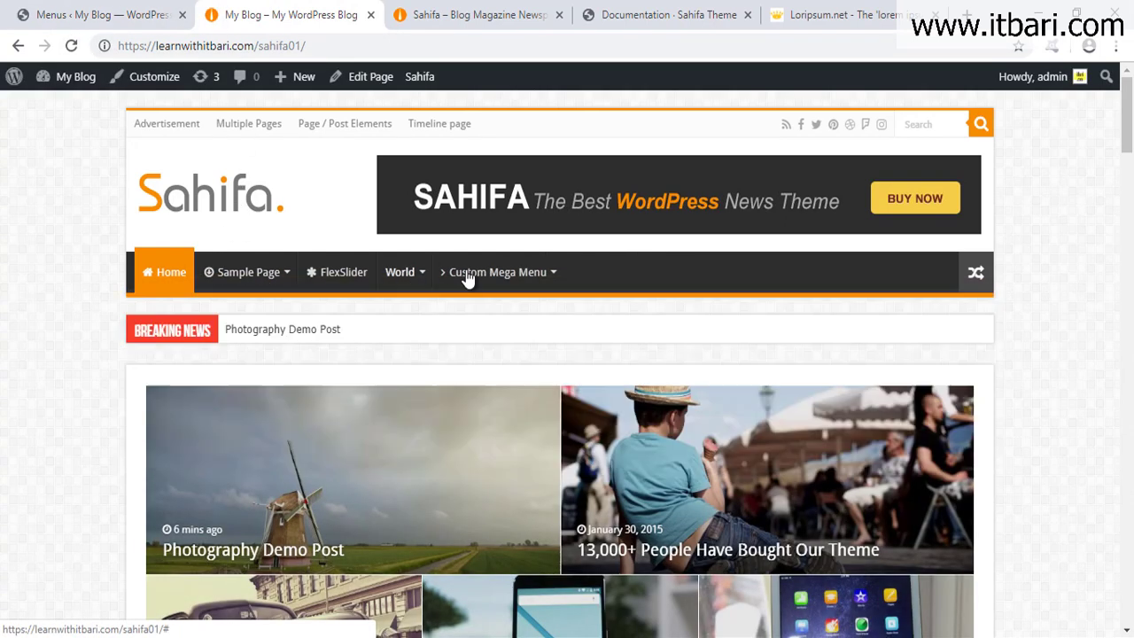
pyautogui.moveTo(479, 276)
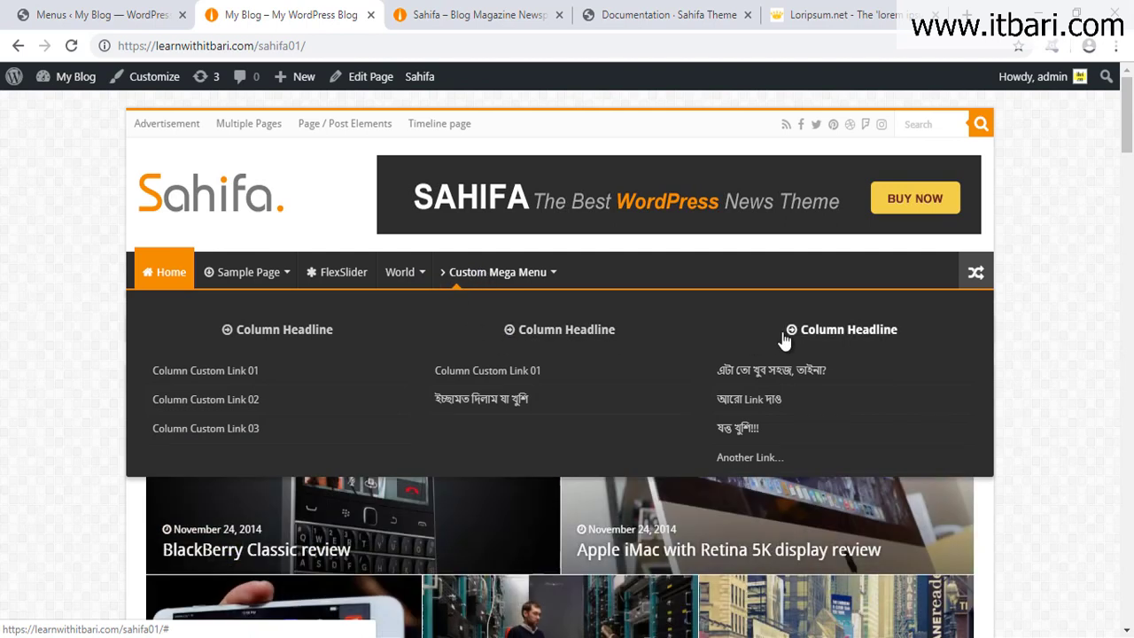
pyautogui.moveTo(135, 305); pyautogui.dragTo(941, 469)
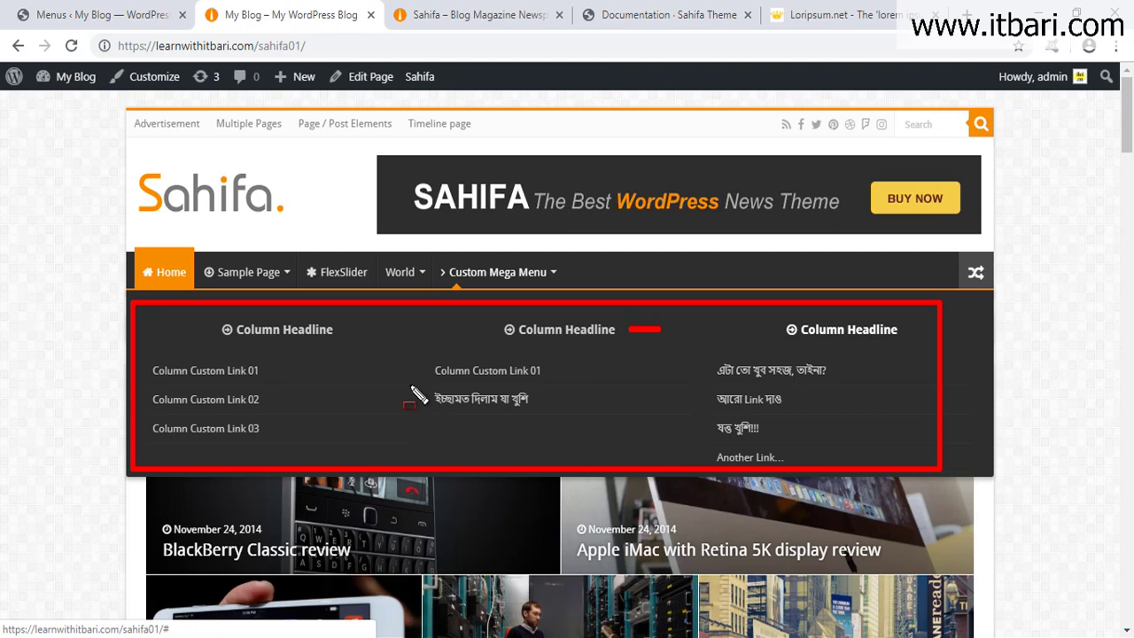
# Step: Examine the groups of links under the second and third Column Headline in the blog's Custom Mega Menu
pyautogui.moveTo(408, 351); pyautogui.dragTo(574, 433)
pyautogui.moveTo(671, 359); pyautogui.dragTo(869, 465)
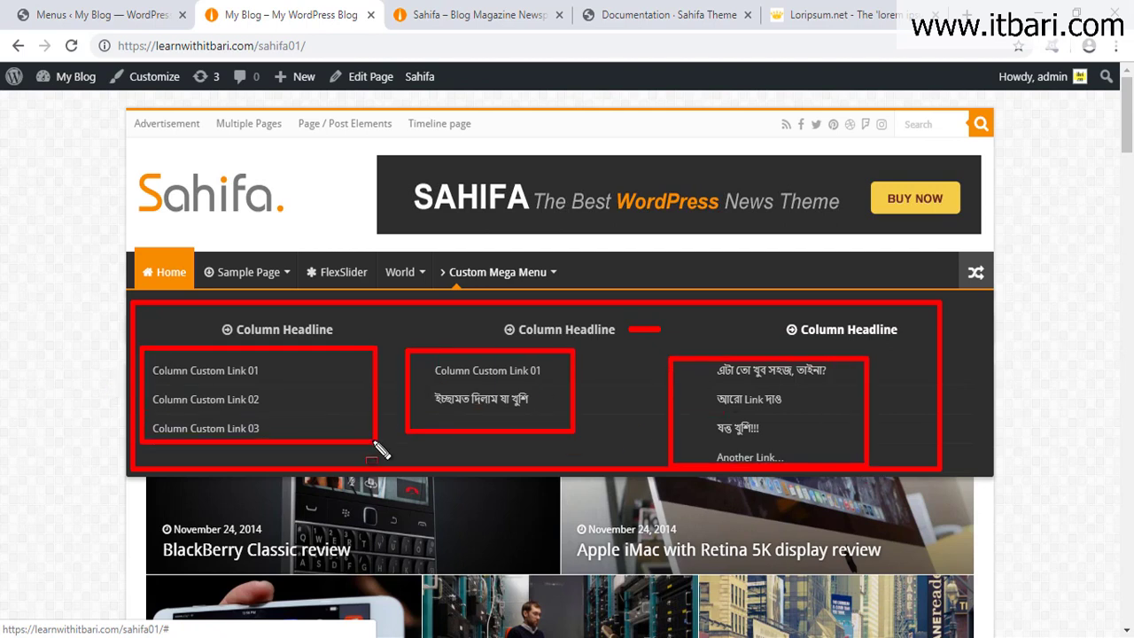
pyautogui.press('Escape')
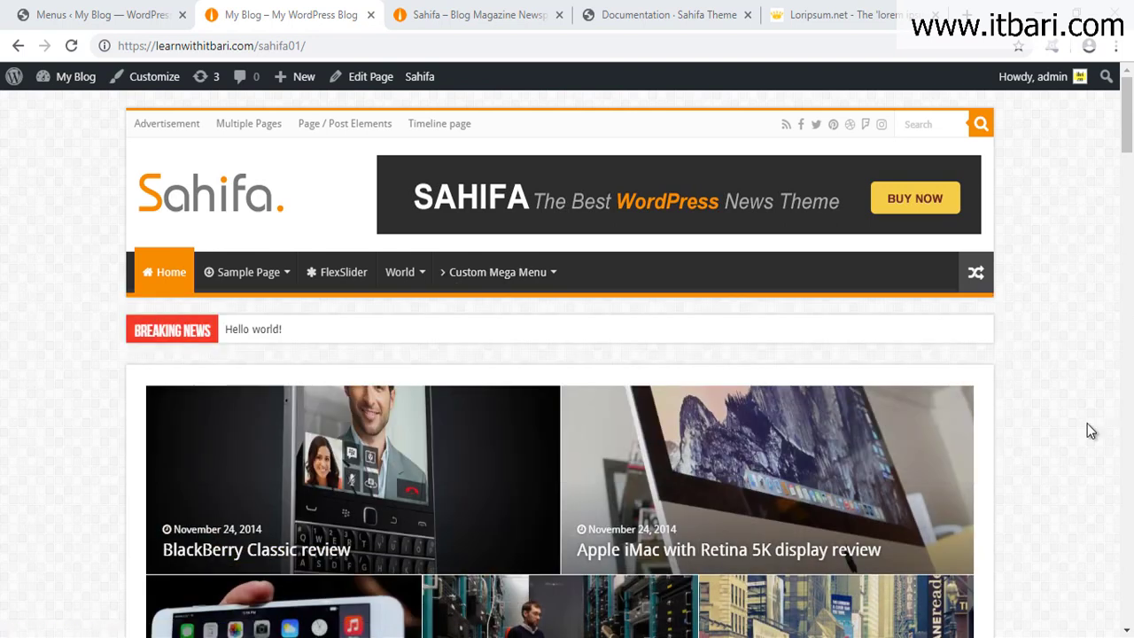
# Step: Switch to the Sahifa demo site and examine the Layouts mega menu with its background image beside the link columns
pyautogui.click(474, 15)
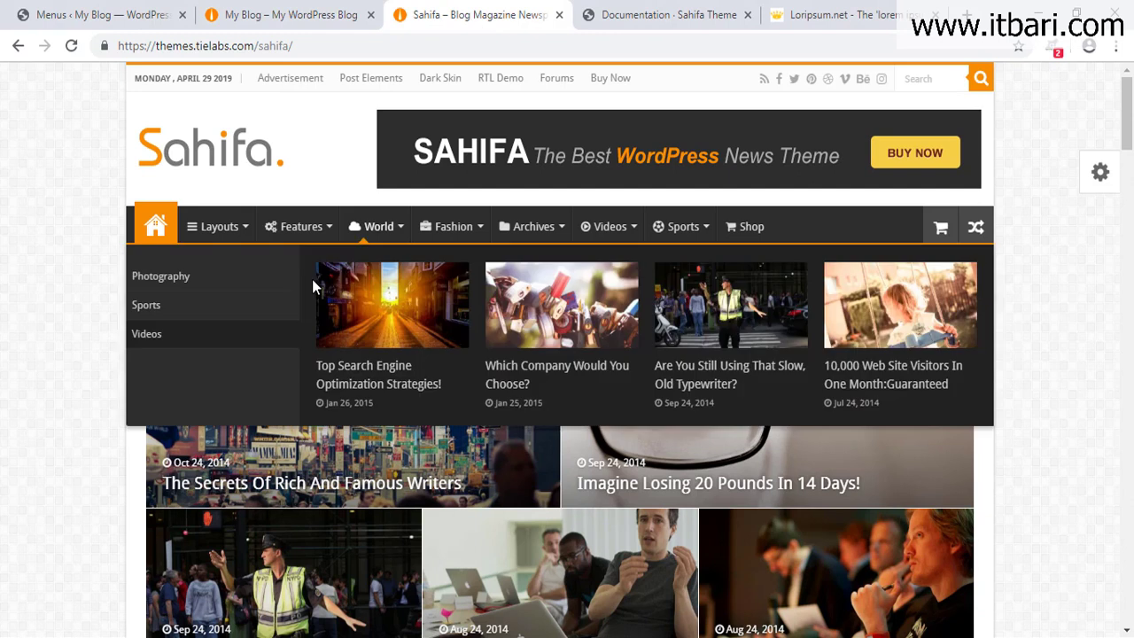
pyautogui.moveTo(312, 230)
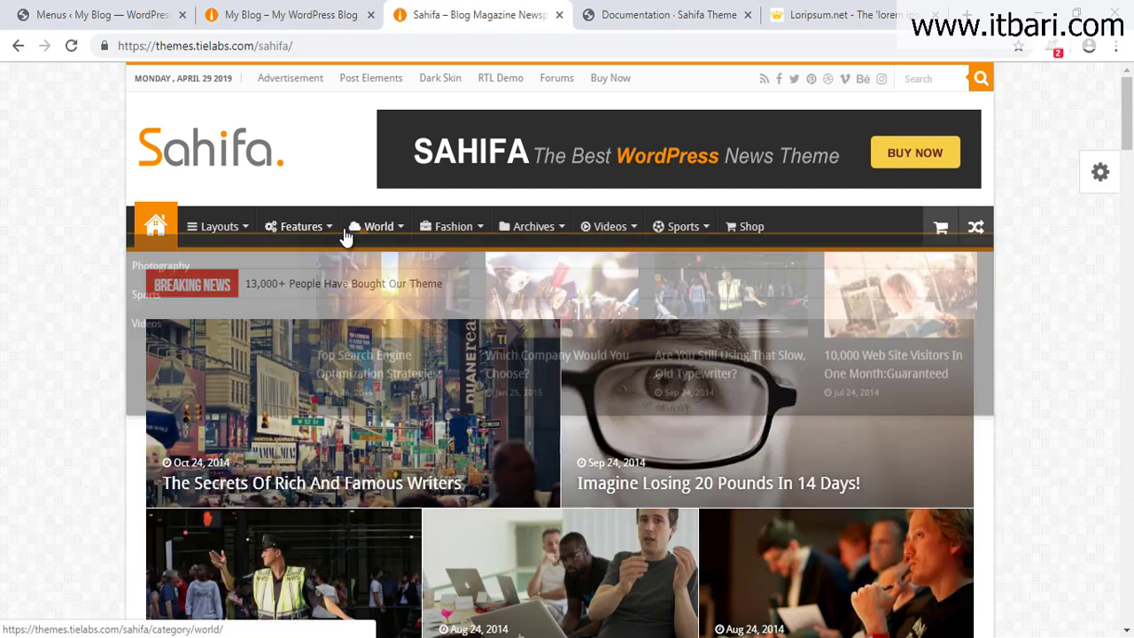
pyautogui.moveTo(354, 235)
pyautogui.moveTo(215, 238)
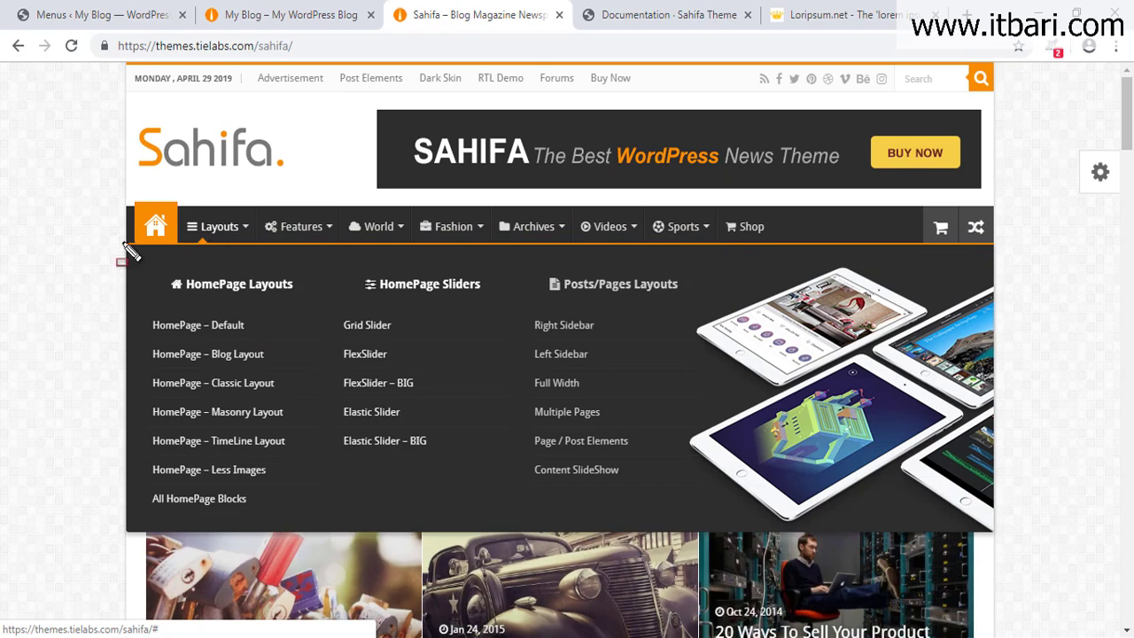
pyautogui.moveTo(129, 247); pyautogui.dragTo(780, 417)
pyautogui.moveTo(993, 536); pyautogui.dragTo(1000, 532)
pyautogui.moveTo(696, 260)
pyautogui.mouseDown()
pyautogui.moveTo(736, 318)
pyautogui.moveTo(1002, 499)
pyautogui.moveTo(988, 518)
pyautogui.mouseUp()
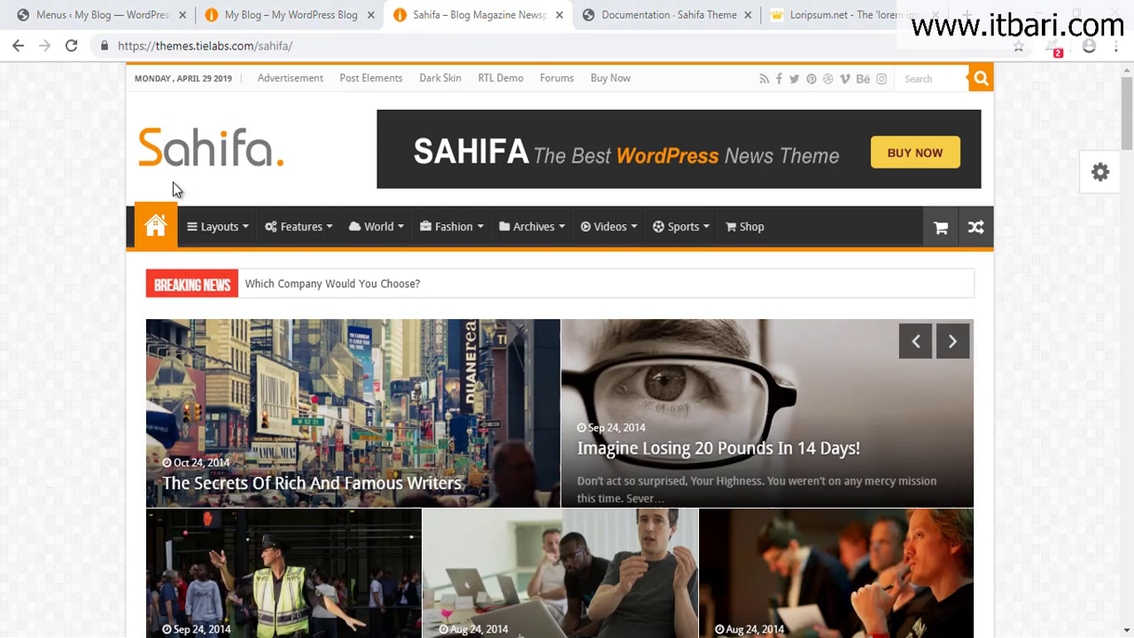
# Step: Return to the WordPress menu editor and expand the Custom Mega Menu item's settings to reach its Mega Menu Background Image
pyautogui.click(102, 14)
pyautogui.scroll(-9, 676, 513)
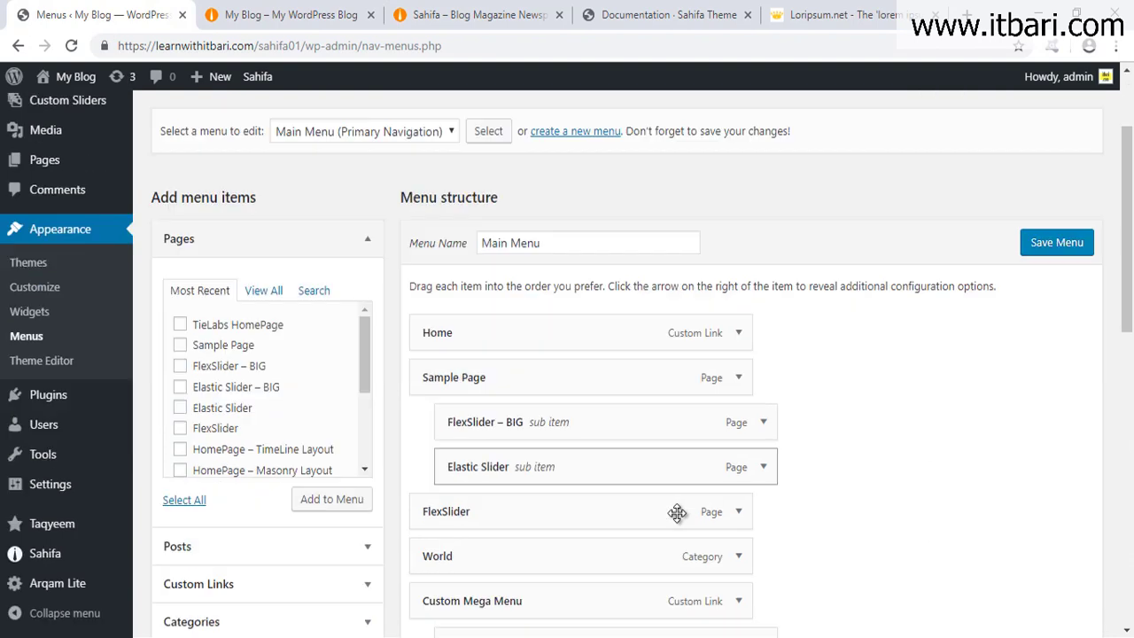
pyautogui.scroll(2, 669, 447)
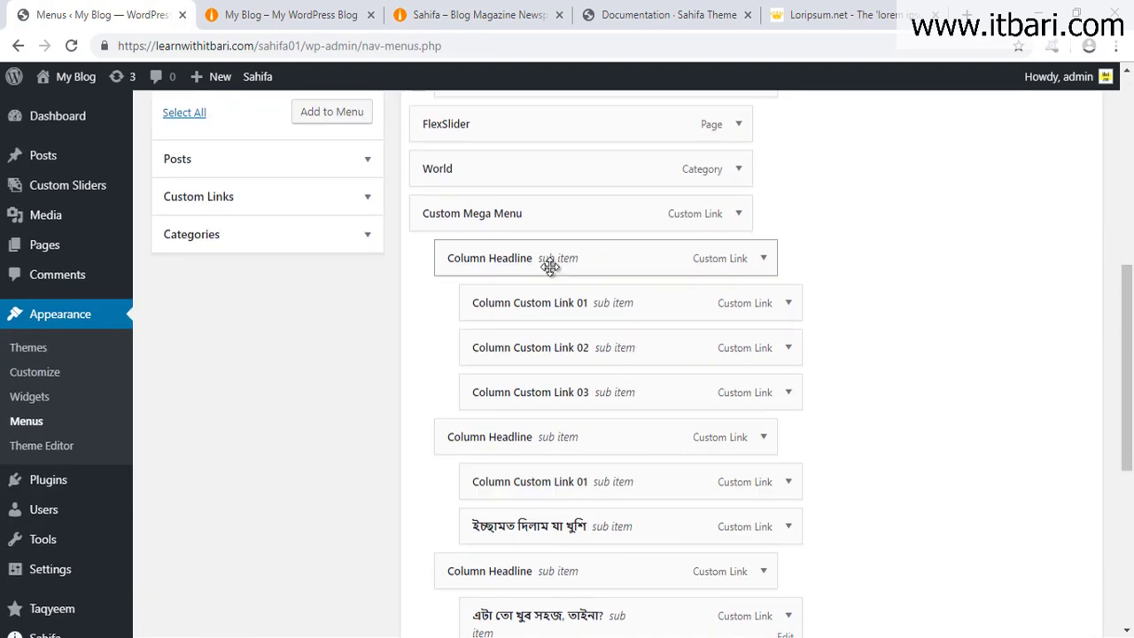
pyautogui.click(740, 214)
pyautogui.scroll(-2, 727, 249)
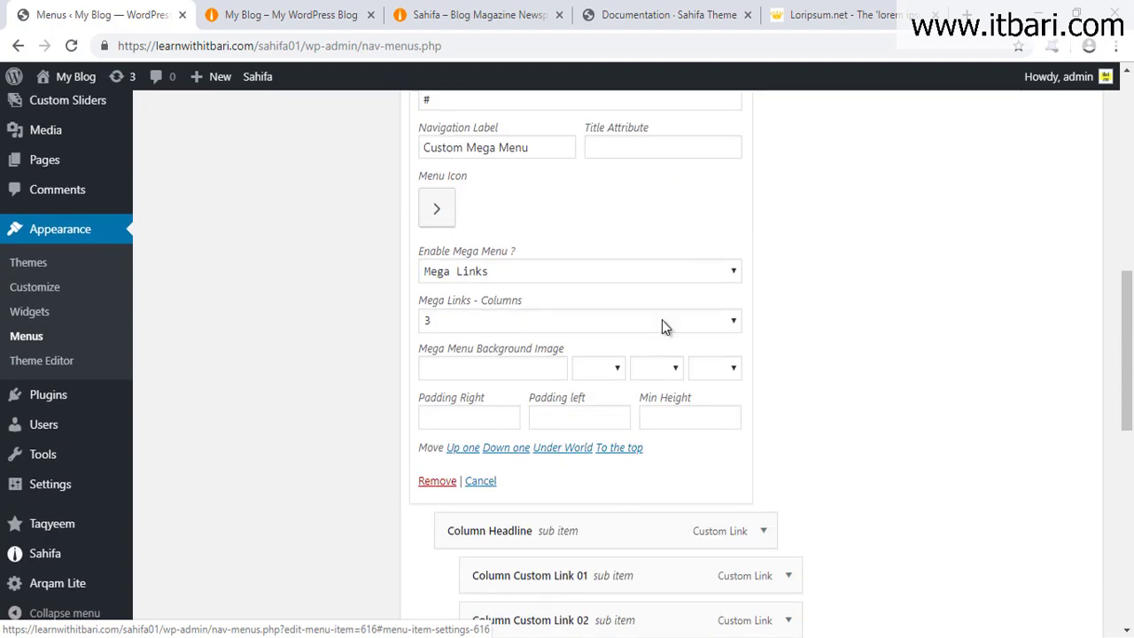
pyautogui.click(481, 361)
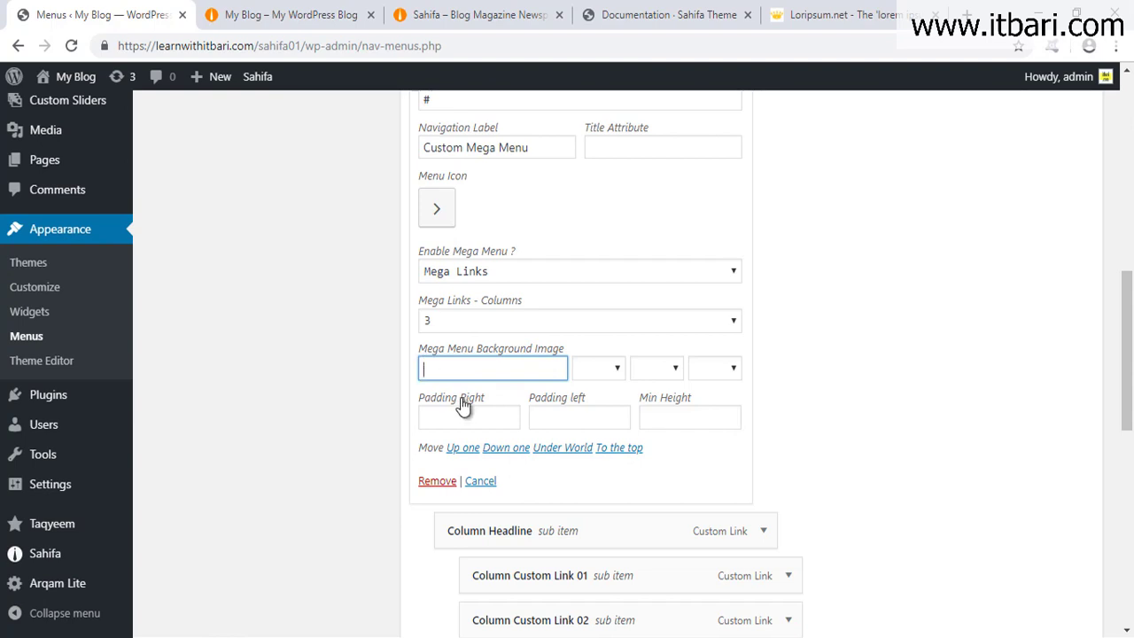
# Step: Open the Media Library alongside the menu editor and browse its images
pyautogui.moveTo(35, 135)
pyautogui.rightClick(160, 133)
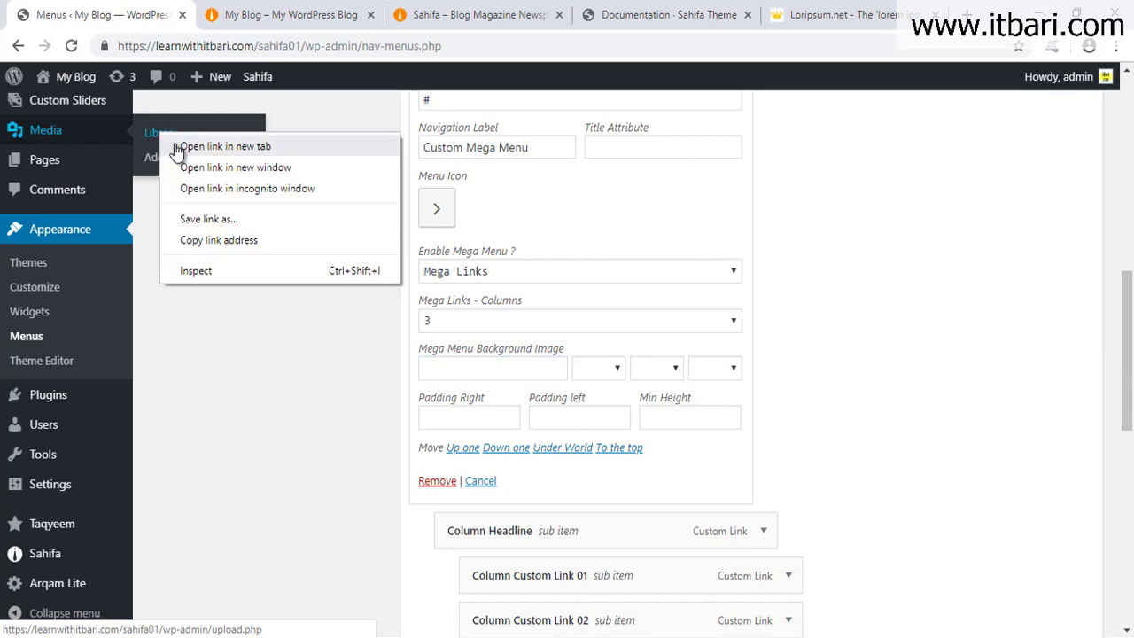
pyautogui.click(226, 146)
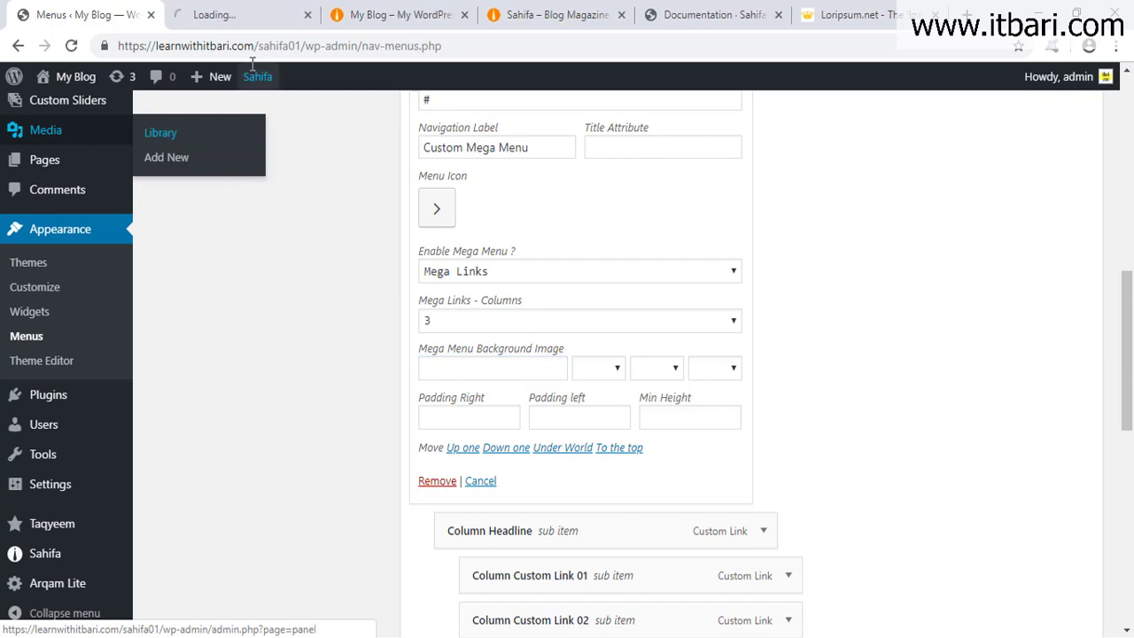
pyautogui.click(232, 11)
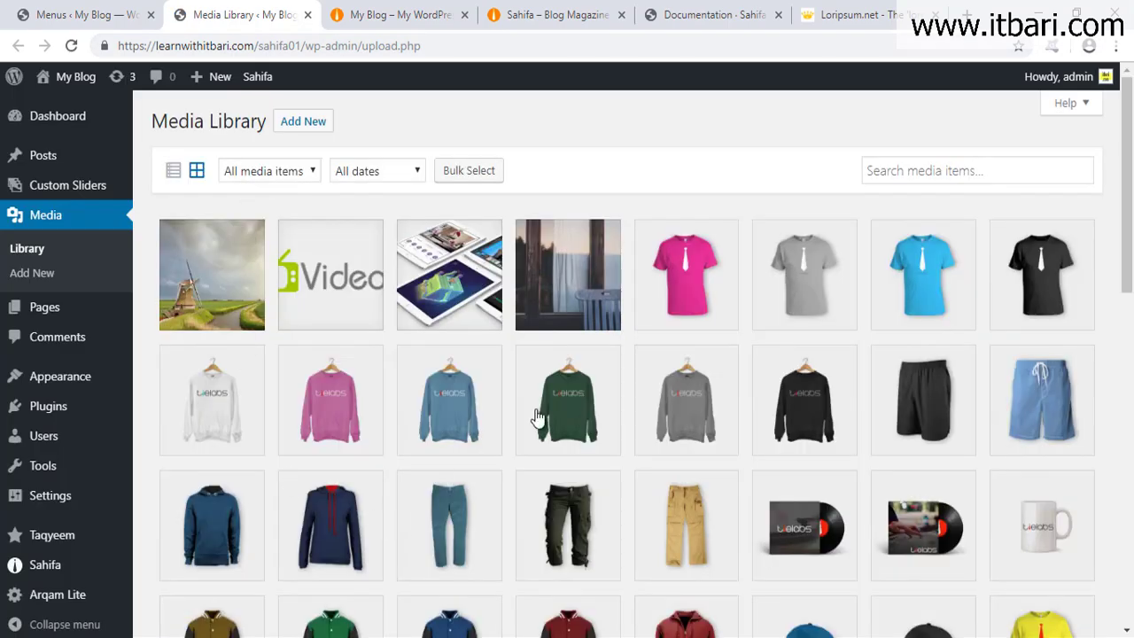
pyautogui.scroll(-3, 596, 403)
pyautogui.scroll(3, 595, 403)
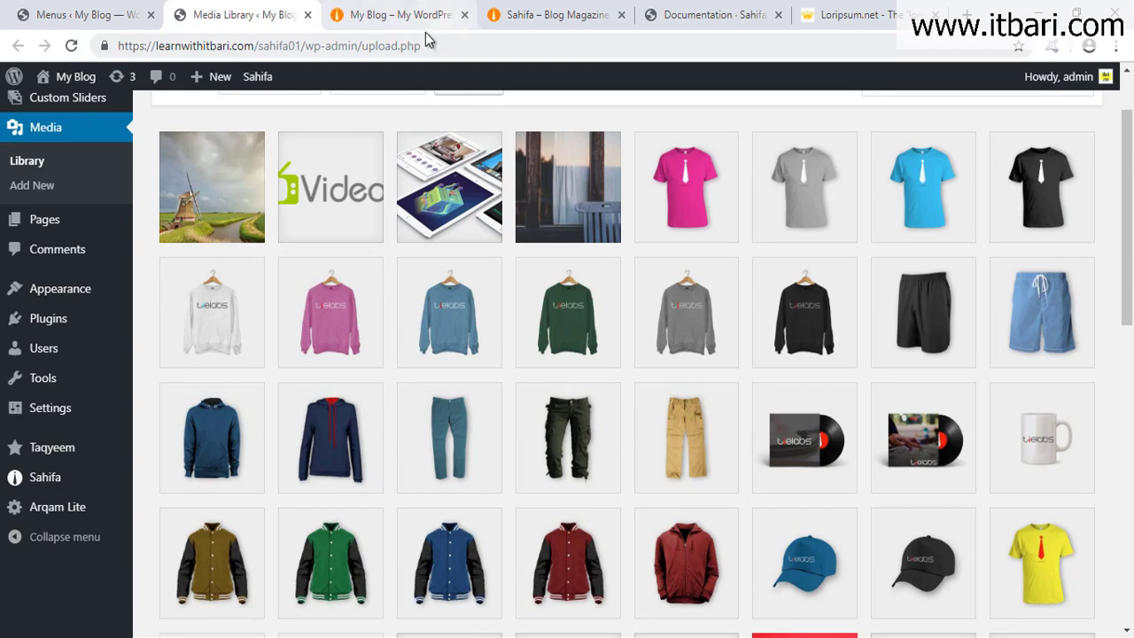
# Step: Check the free area beside the third column's links in the blog's Custom Mega Menu
pyautogui.click(403, 14)
pyautogui.moveTo(460, 278)
pyautogui.moveTo(831, 288)
pyautogui.mouseDown()
pyautogui.moveTo(971, 464)
pyautogui.moveTo(989, 466)
pyautogui.mouseUp()
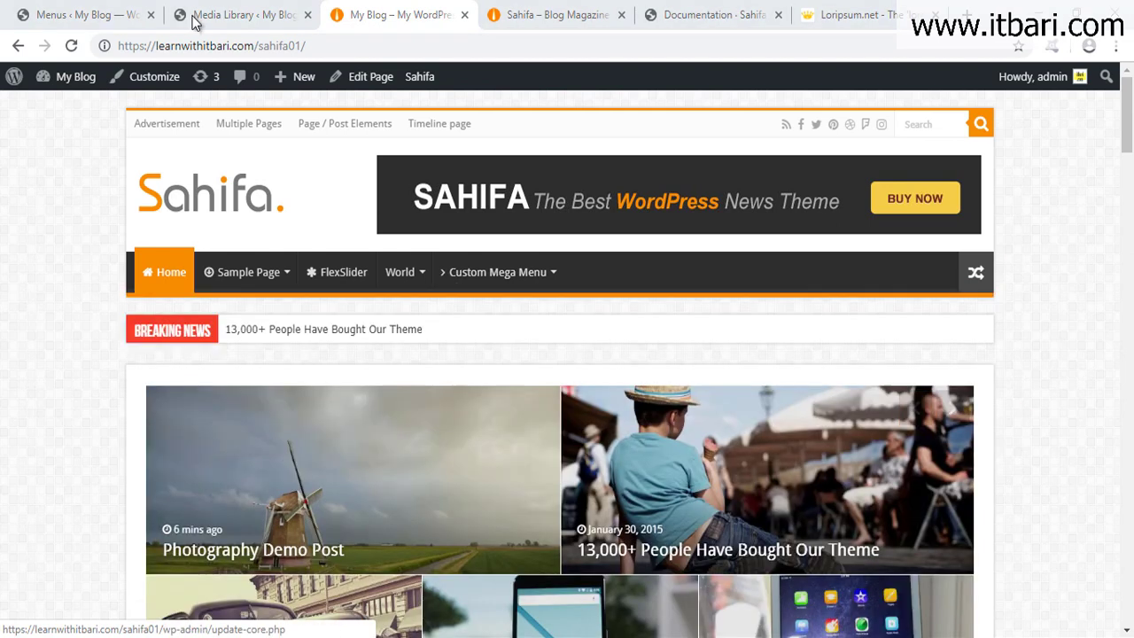
# Step: Find the videos.png image in the Media Library, open its attachment details and check its dimensions
pyautogui.click(203, 11)
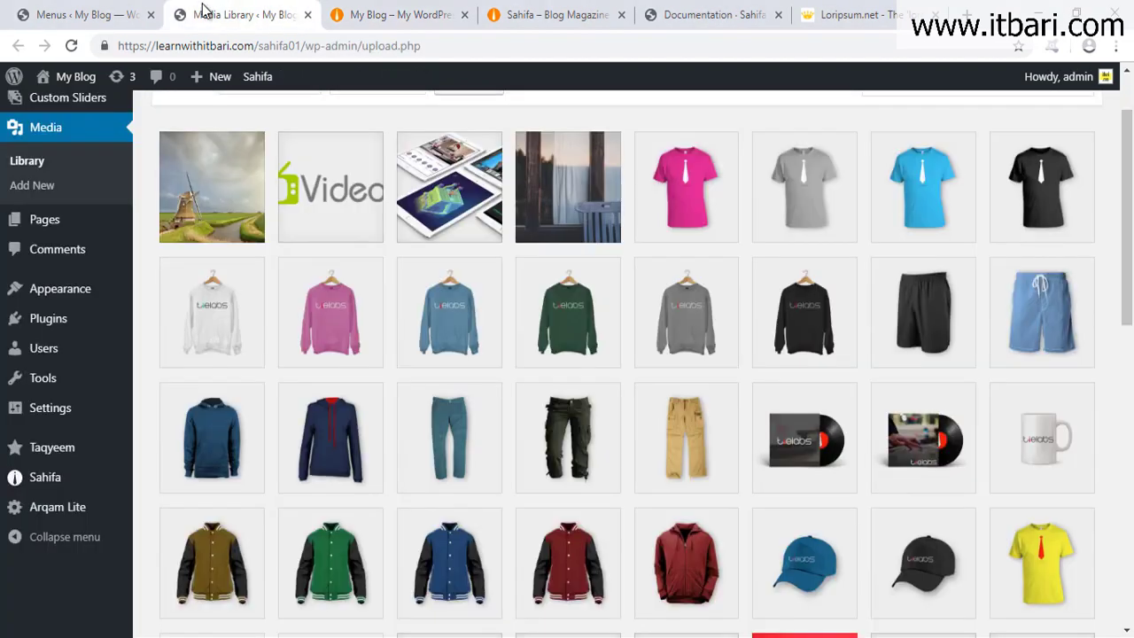
pyautogui.scroll(-4, 734, 266)
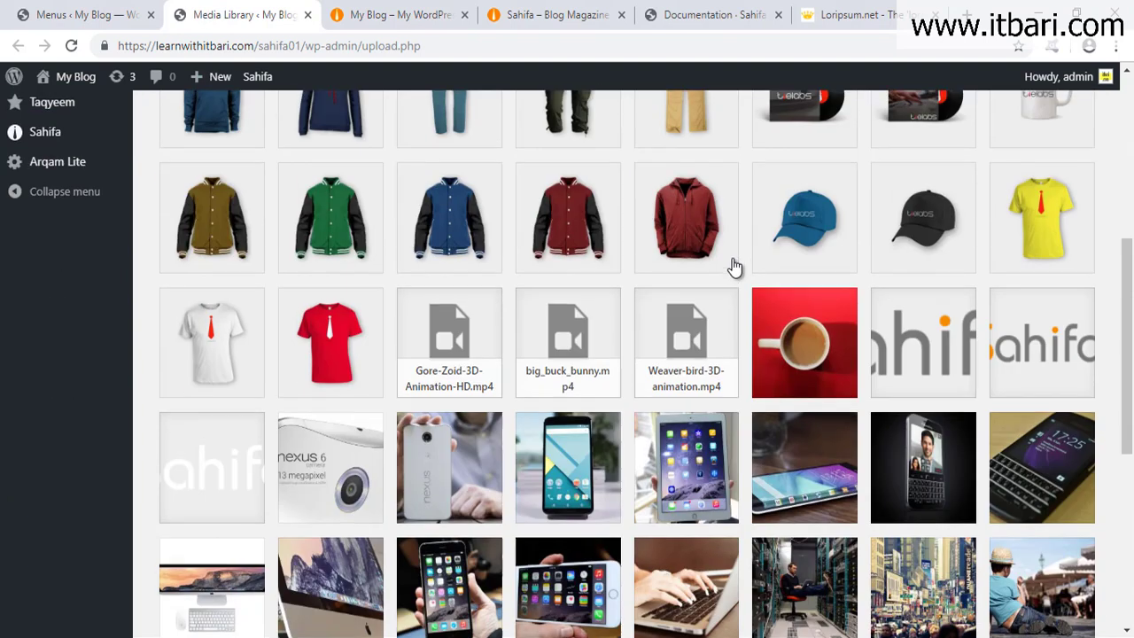
pyautogui.scroll(4, 734, 266)
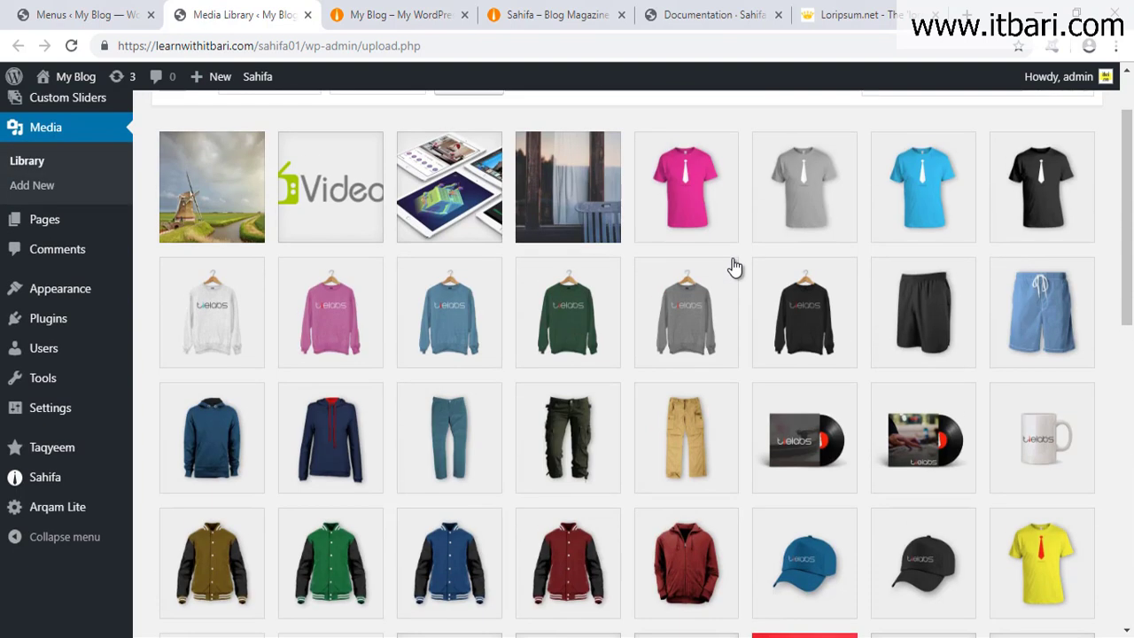
pyautogui.click(353, 196)
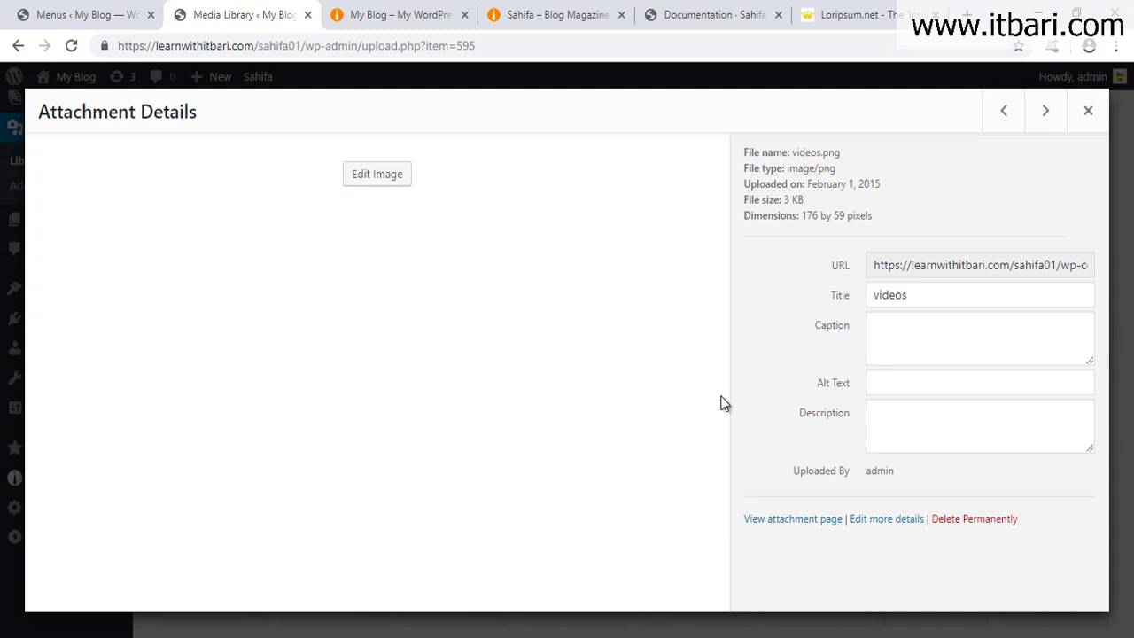
pyautogui.moveTo(792, 198); pyautogui.dragTo(891, 232)
pyautogui.moveTo(890, 215); pyautogui.dragTo(947, 215)
pyautogui.press('Escape')
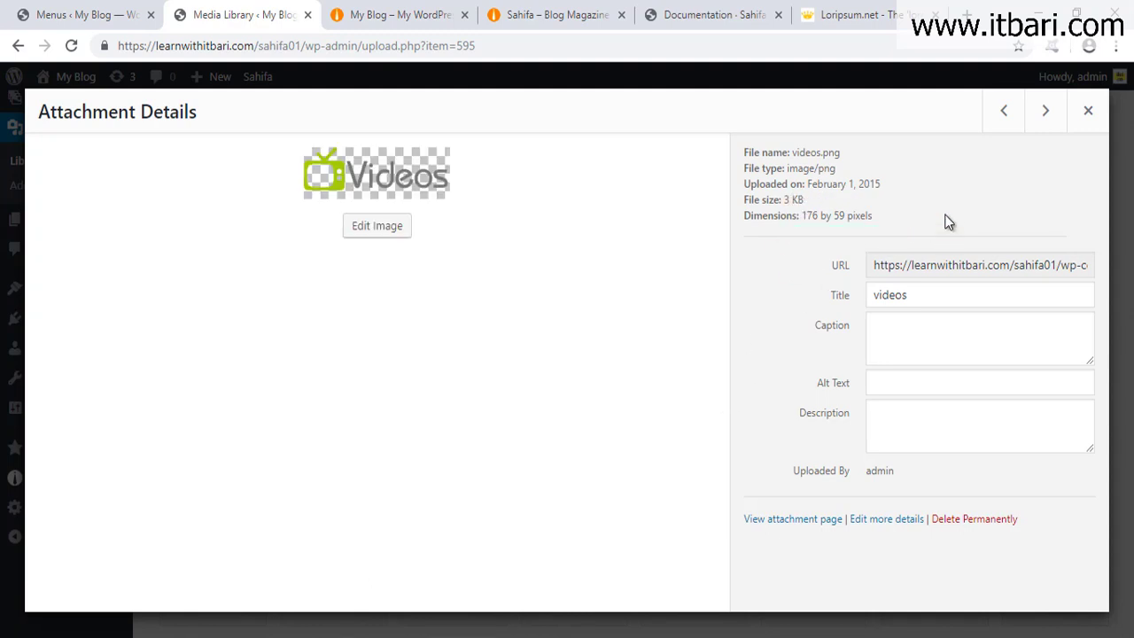
# Step: Copy the URL of videos.png and paste it as the Custom Mega Menu's background image
pyautogui.click(960, 274)
pyautogui.rightClick(949, 271)
pyautogui.click(951, 291)
pyautogui.click(99, 15)
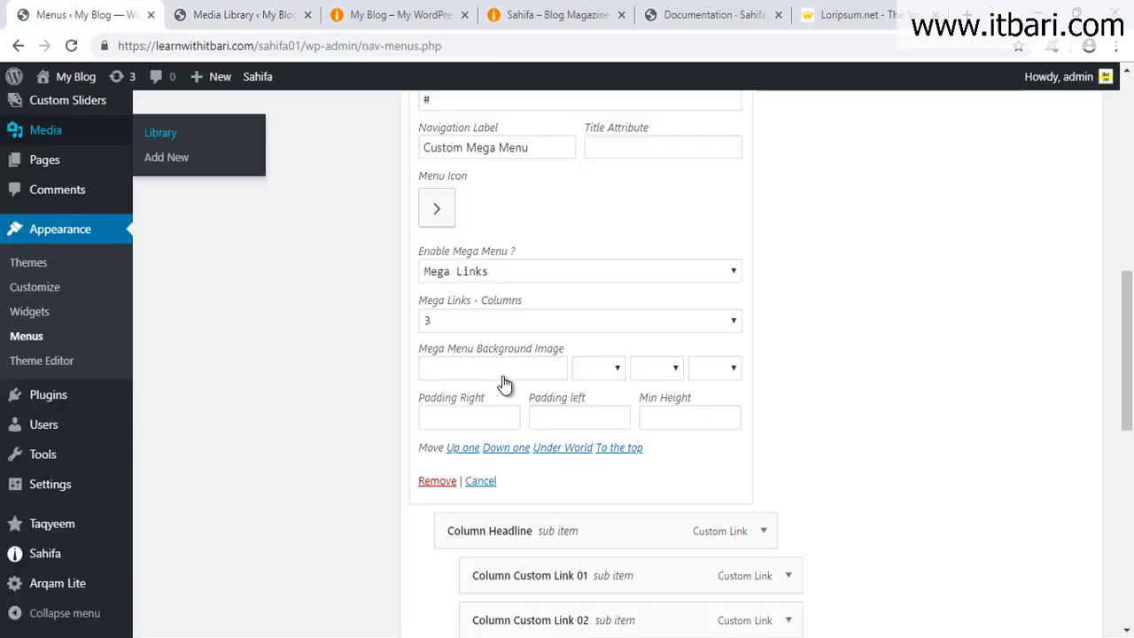
pyautogui.click(449, 365)
pyautogui.hotkey('ctrl', 'v')
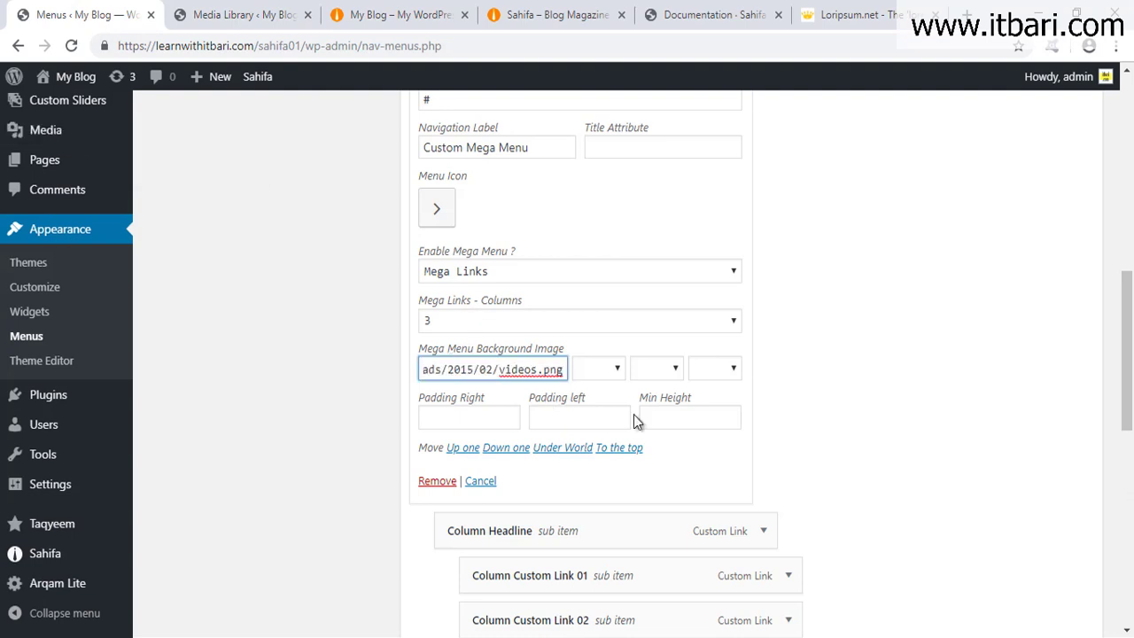
# Step: Set the mega menu background image's position to Right and Bottom, with no-repeat
pyautogui.moveTo(557, 340); pyautogui.dragTo(776, 400)
pyautogui.press('Escape')
pyautogui.click(616, 373)
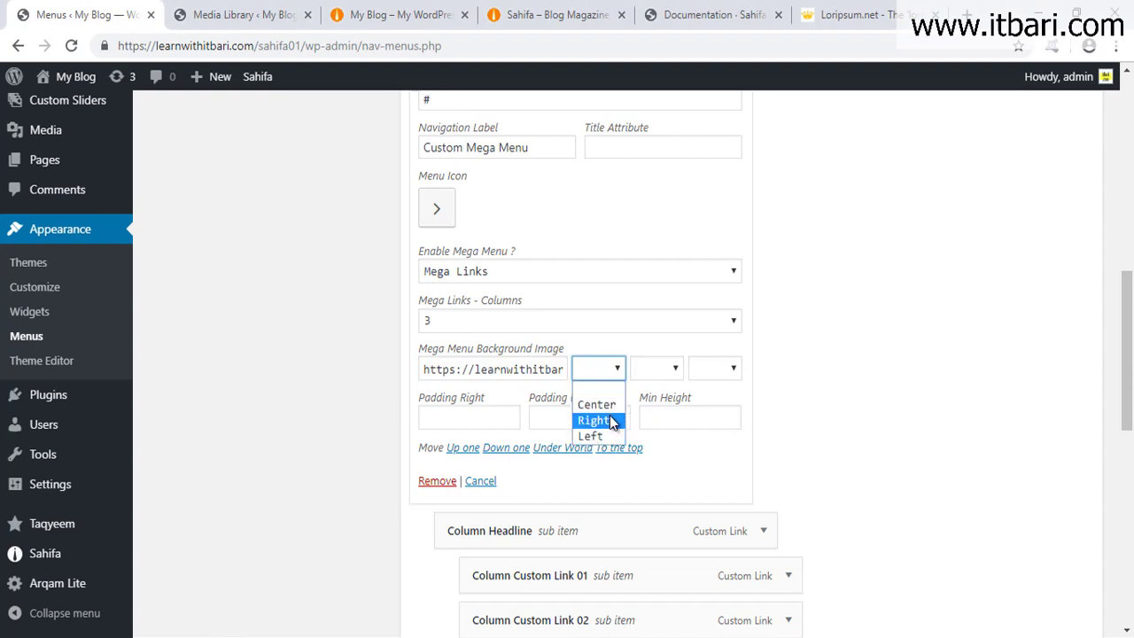
pyautogui.click(610, 421)
pyautogui.click(669, 366)
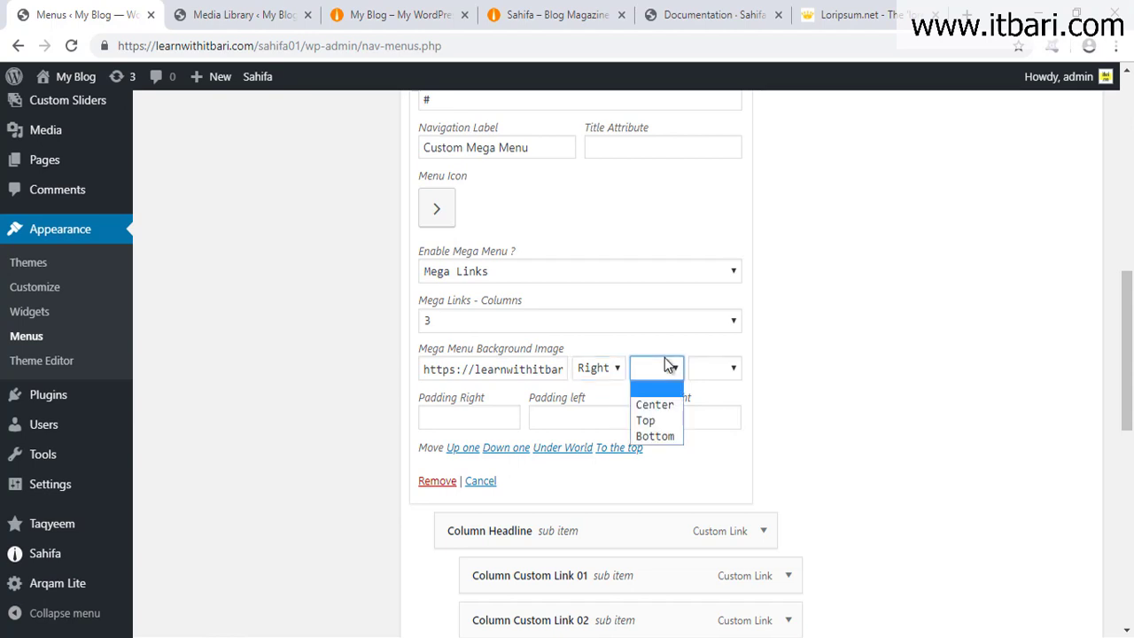
pyautogui.click(658, 438)
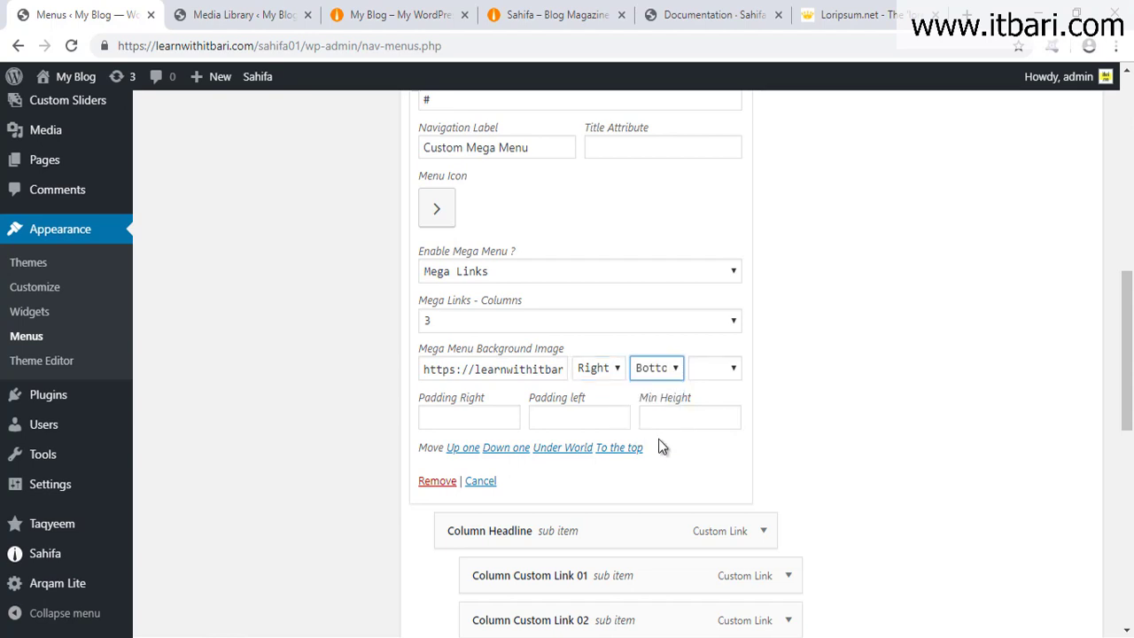
pyautogui.click(721, 372)
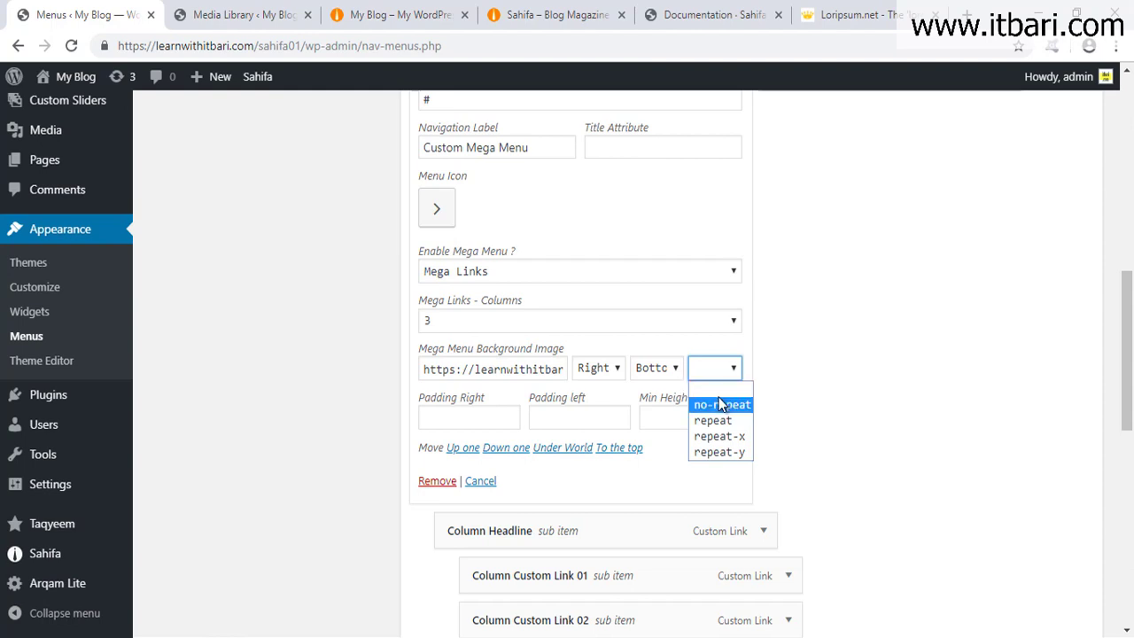
pyautogui.click(723, 406)
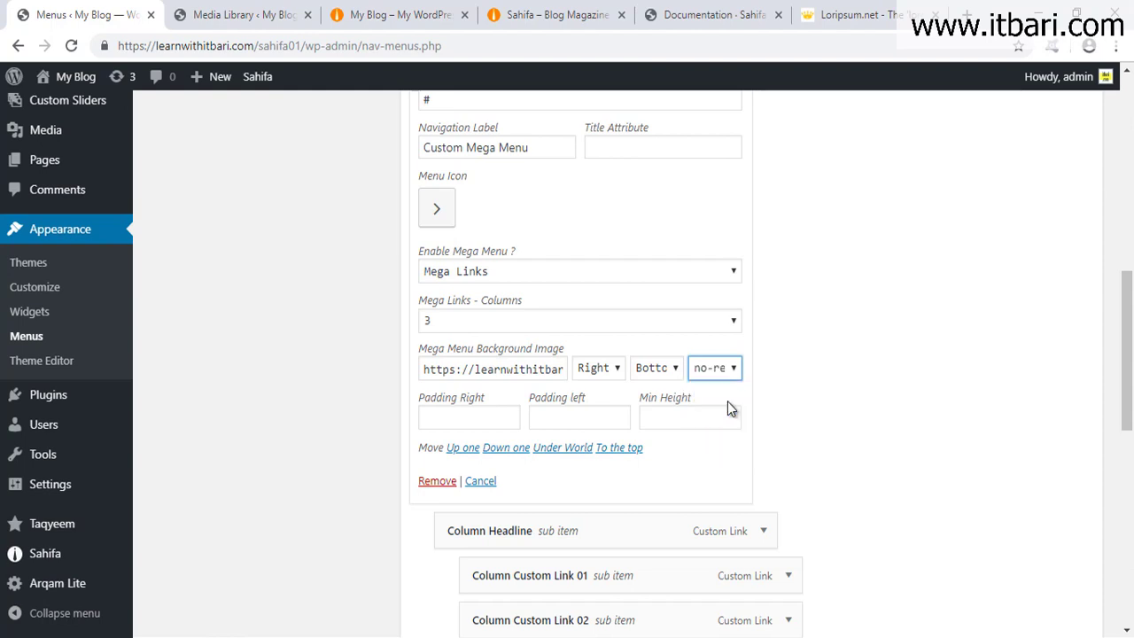
# Step: Save the menu with the padding left empty and close the Media Library
pyautogui.click(502, 421)
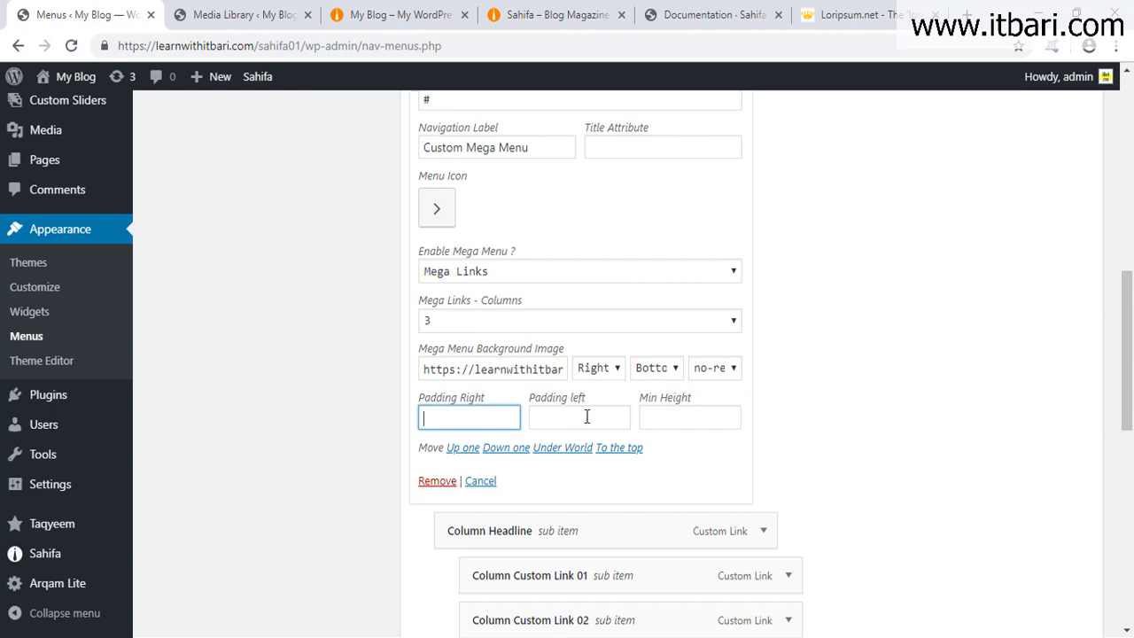
pyautogui.click(910, 427)
pyautogui.scroll(-5, 790, 482)
pyautogui.scroll(-3, 835, 508)
pyautogui.click(1059, 624)
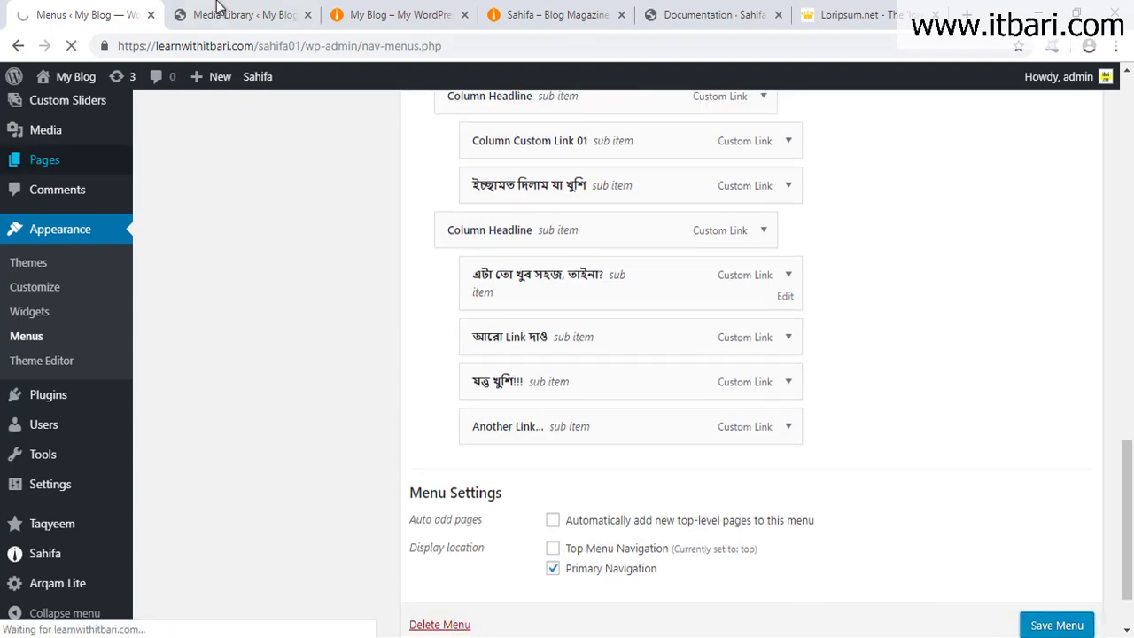
pyautogui.click(205, 27)
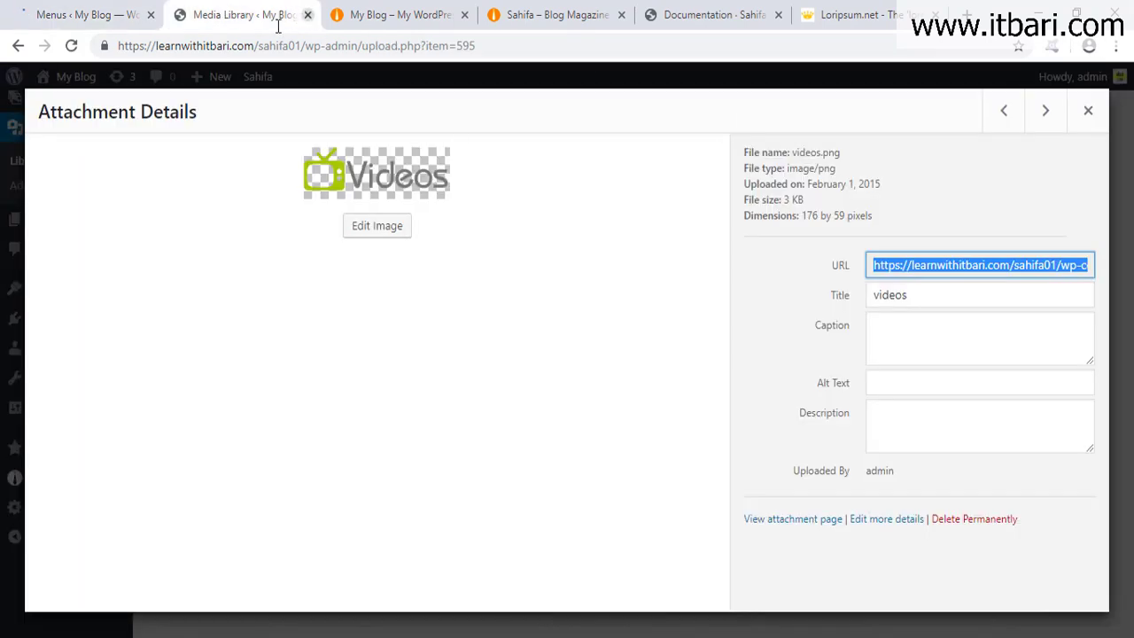
pyautogui.click(309, 15)
# Step: Reload the blog front page and examine the background image's placement in the Custom Mega Menu
pyautogui.click(71, 46)
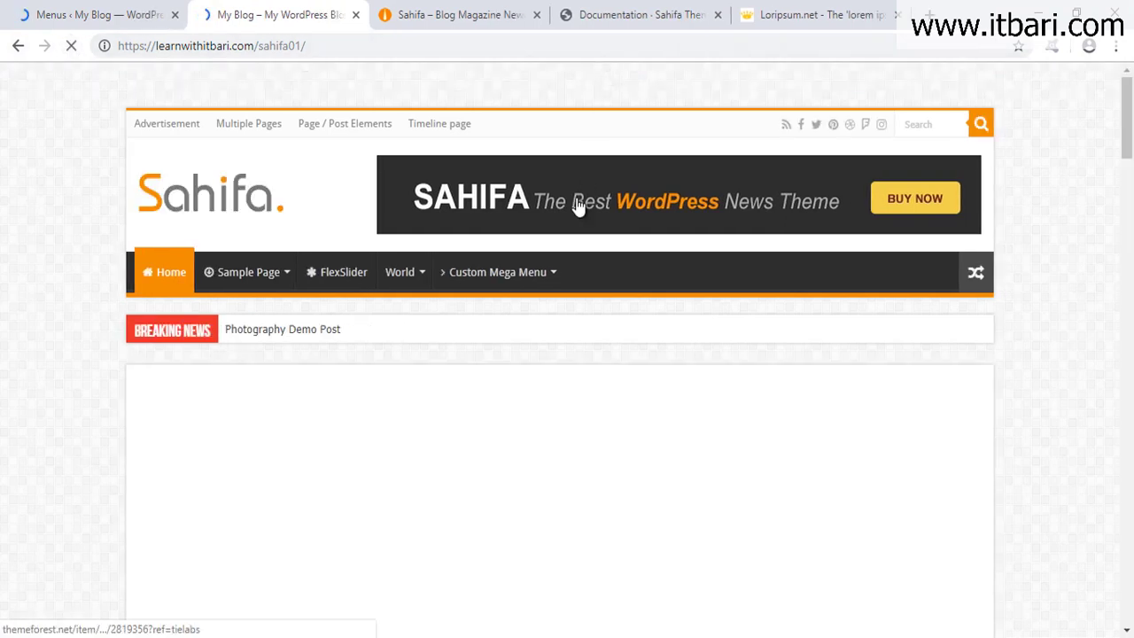
pyautogui.moveTo(526, 275)
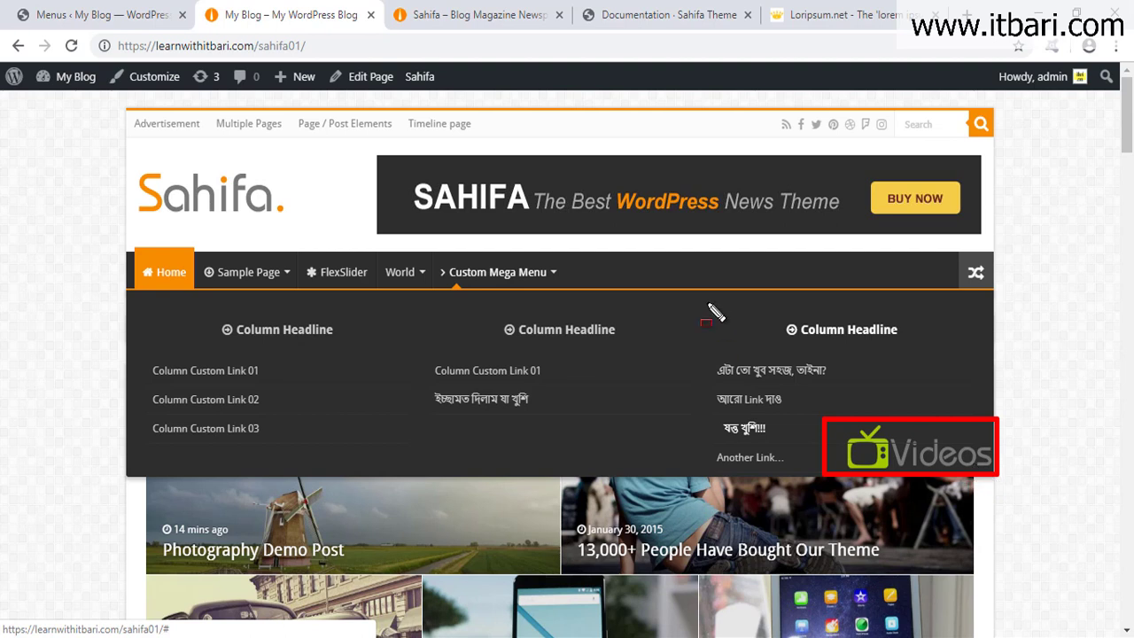
pyautogui.press('F5')
pyautogui.moveTo(443, 273)
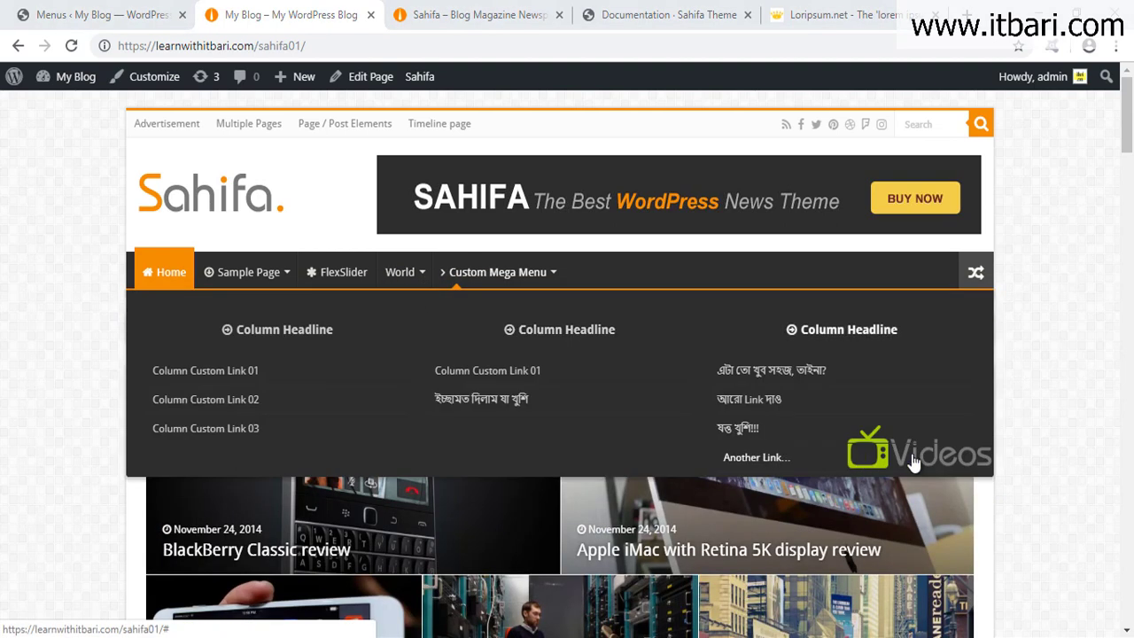
pyautogui.moveTo(685, 295); pyautogui.dragTo(992, 474)
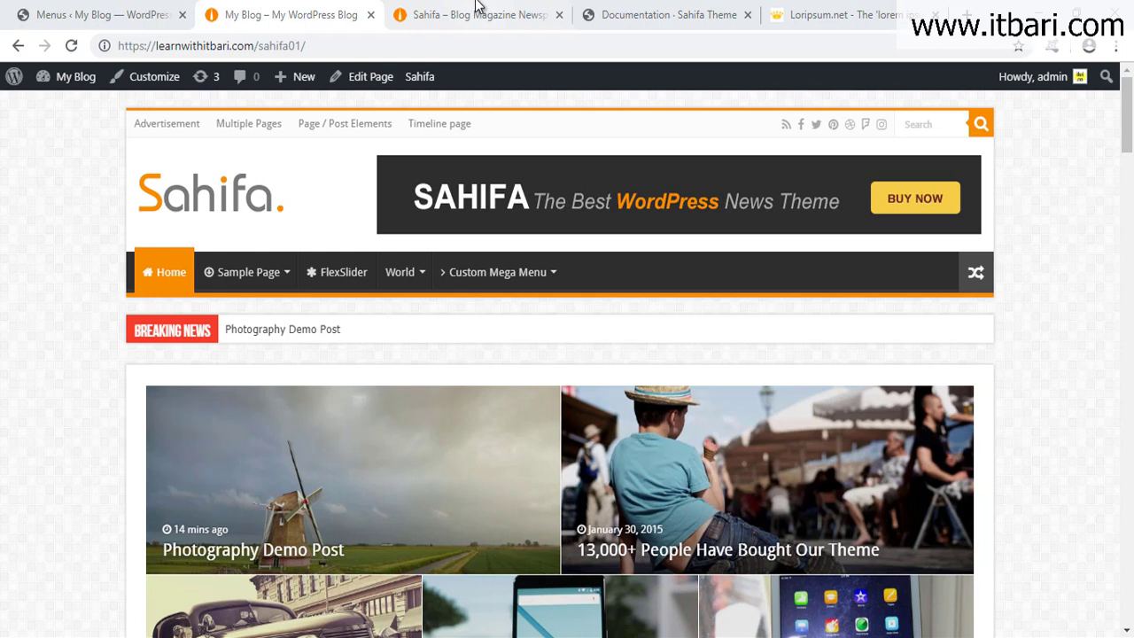
# Step: Compare with the large background image in the Layouts mega menu on the Sahifa demo site
pyautogui.click(478, 13)
pyautogui.moveTo(246, 223)
pyautogui.moveTo(709, 262)
pyautogui.mouseDown()
pyautogui.moveTo(823, 385)
pyautogui.moveTo(1008, 542)
pyautogui.moveTo(1008, 530)
pyautogui.mouseUp()
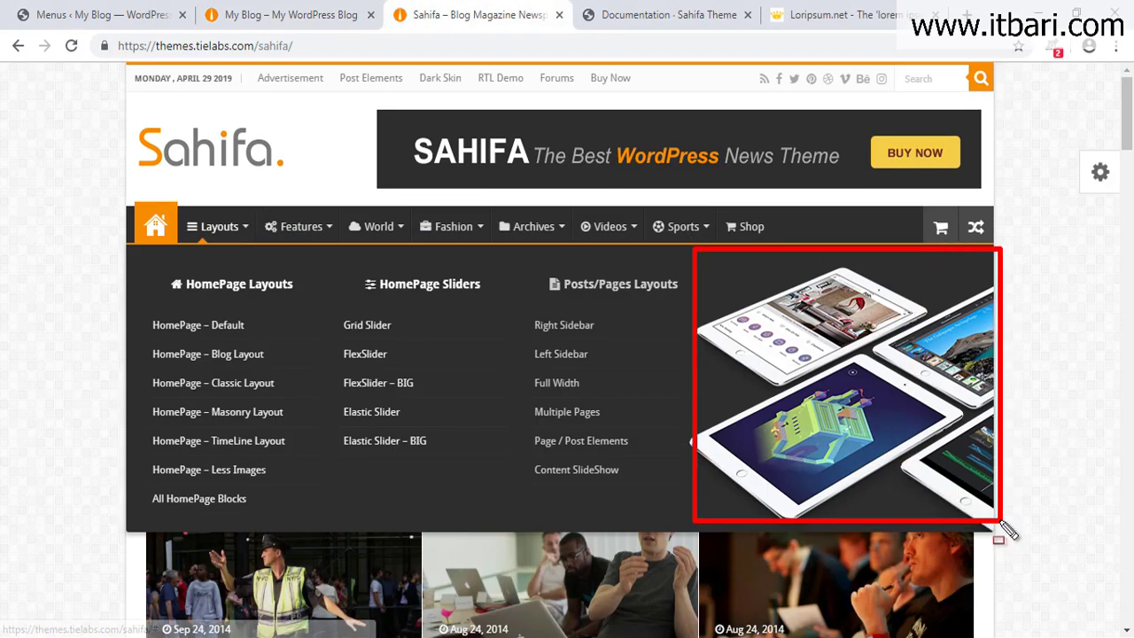
# Step: Examine how the Layouts mega menu on the Sahifa demo divides its space between link columns and the background image
pyautogui.hotkey('ctrl', 'z')
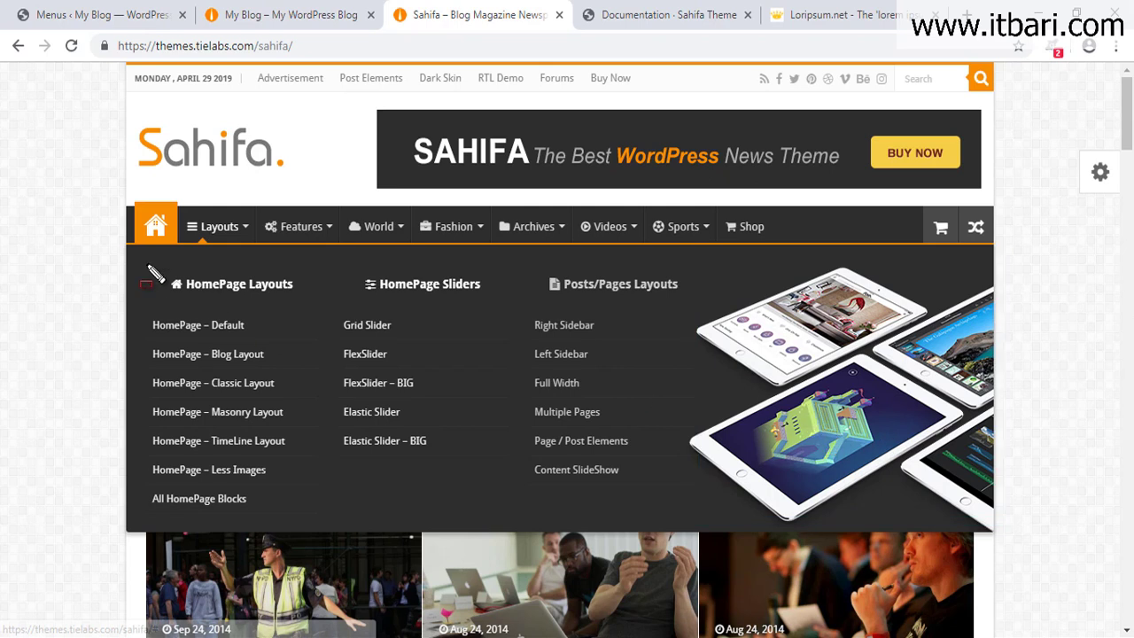
pyautogui.moveTo(126, 243)
pyautogui.mouseDown()
pyautogui.moveTo(324, 385)
pyautogui.moveTo(690, 503)
pyautogui.moveTo(698, 531)
pyautogui.mouseUp()
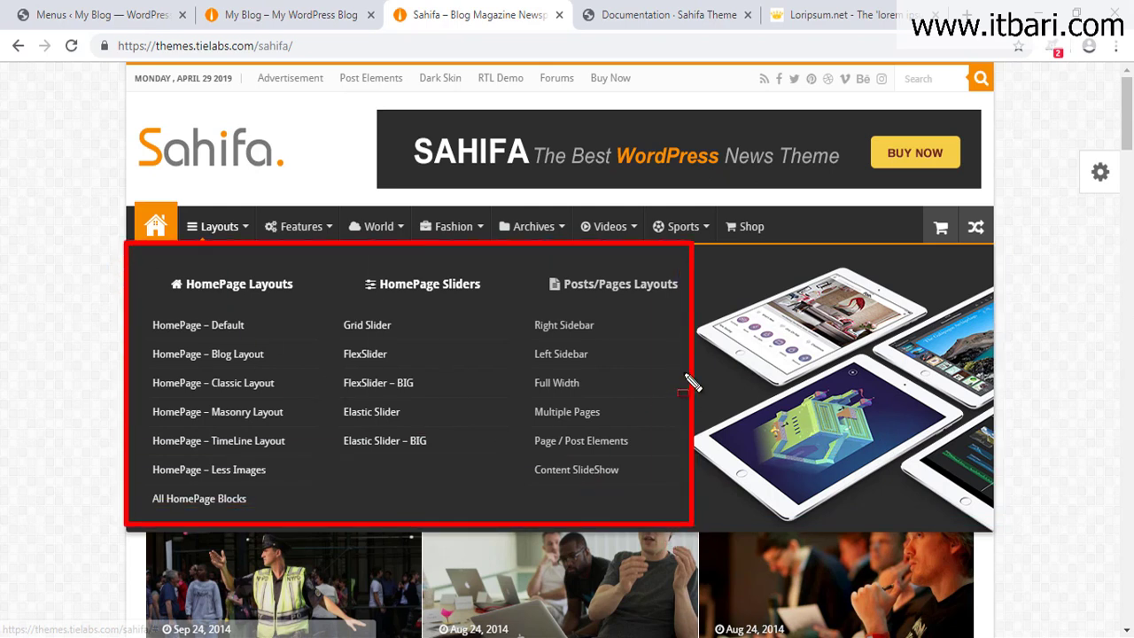
pyautogui.hotkey('ctrl', 'z')
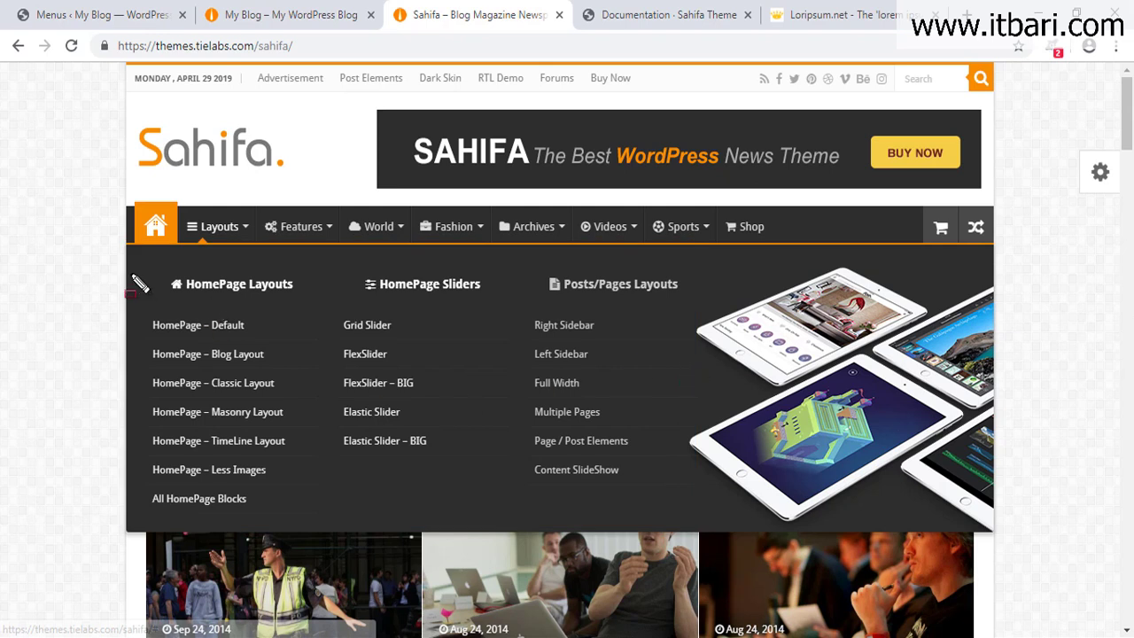
pyautogui.moveTo(131, 247)
pyautogui.mouseDown()
pyautogui.moveTo(1004, 537)
pyautogui.moveTo(990, 537)
pyautogui.mouseUp()
pyautogui.moveTo(139, 261)
pyautogui.mouseDown()
pyautogui.moveTo(669, 493)
pyautogui.moveTo(673, 523)
pyautogui.mouseUp()
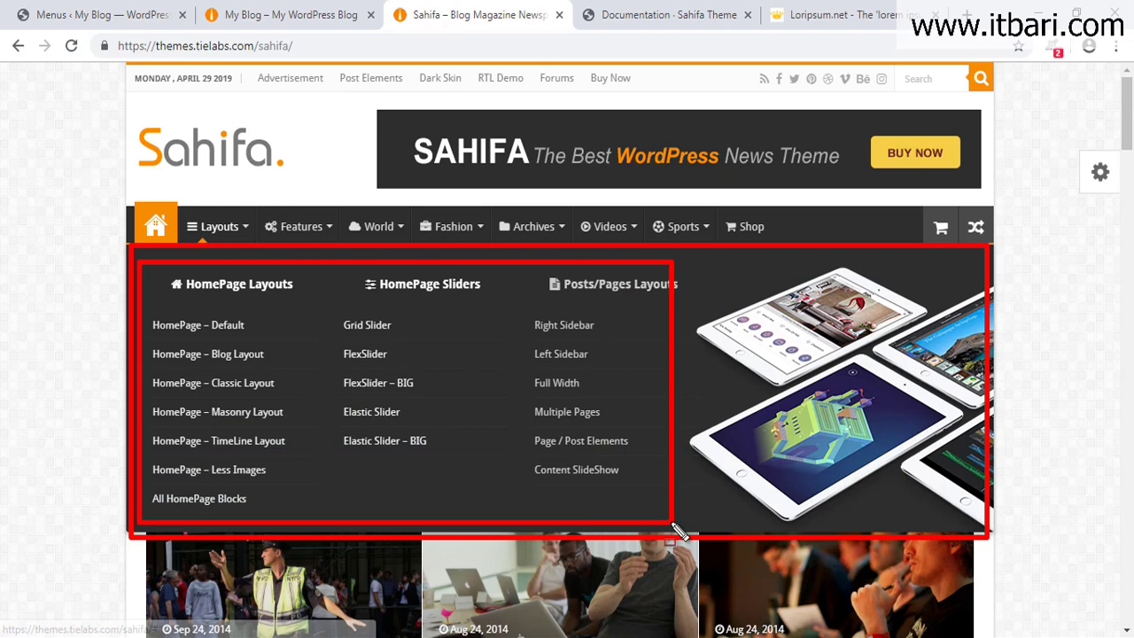
pyautogui.moveTo(688, 262)
pyautogui.mouseDown()
pyautogui.moveTo(792, 385)
pyautogui.moveTo(992, 523)
pyautogui.moveTo(988, 508)
pyautogui.mouseUp()
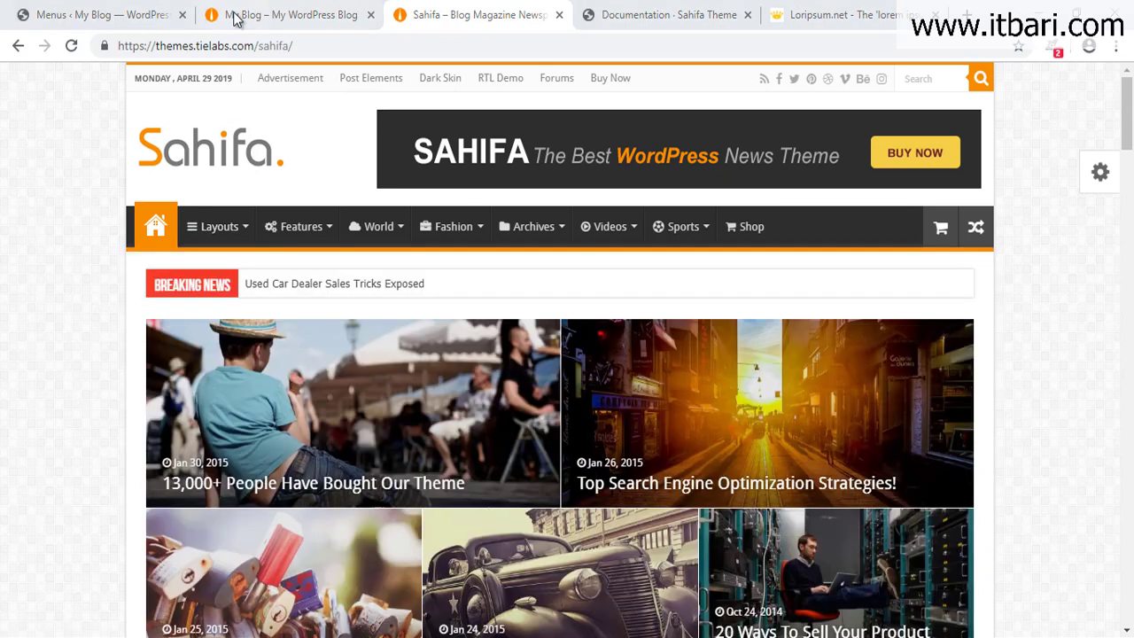
# Step: Set the Custom Mega Menu item's Mega Links columns to 4 in the WordPress menu editor and collapse its settings
pyautogui.click(236, 16)
pyautogui.click(146, 9)
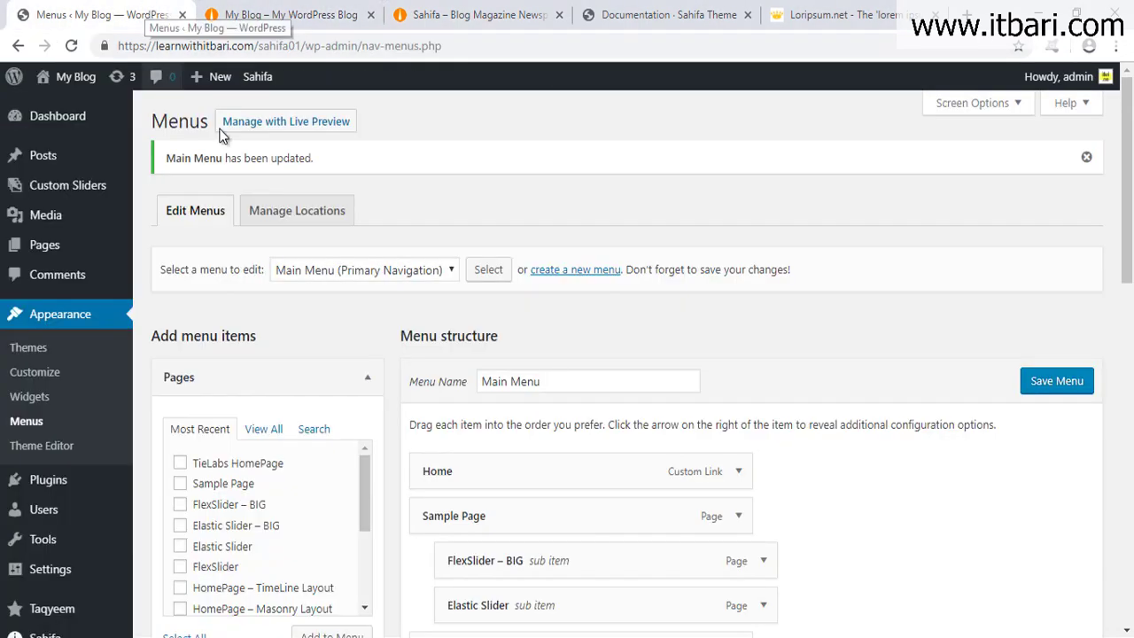
pyautogui.scroll(-7, 663, 473)
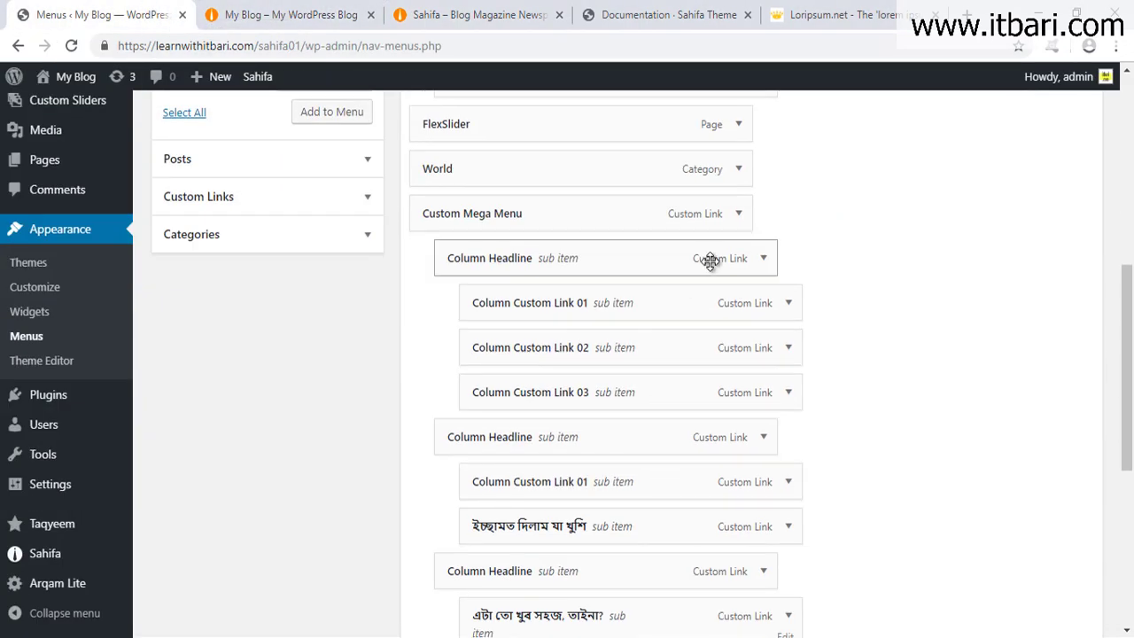
pyautogui.click(739, 216)
pyautogui.scroll(-1, 496, 413)
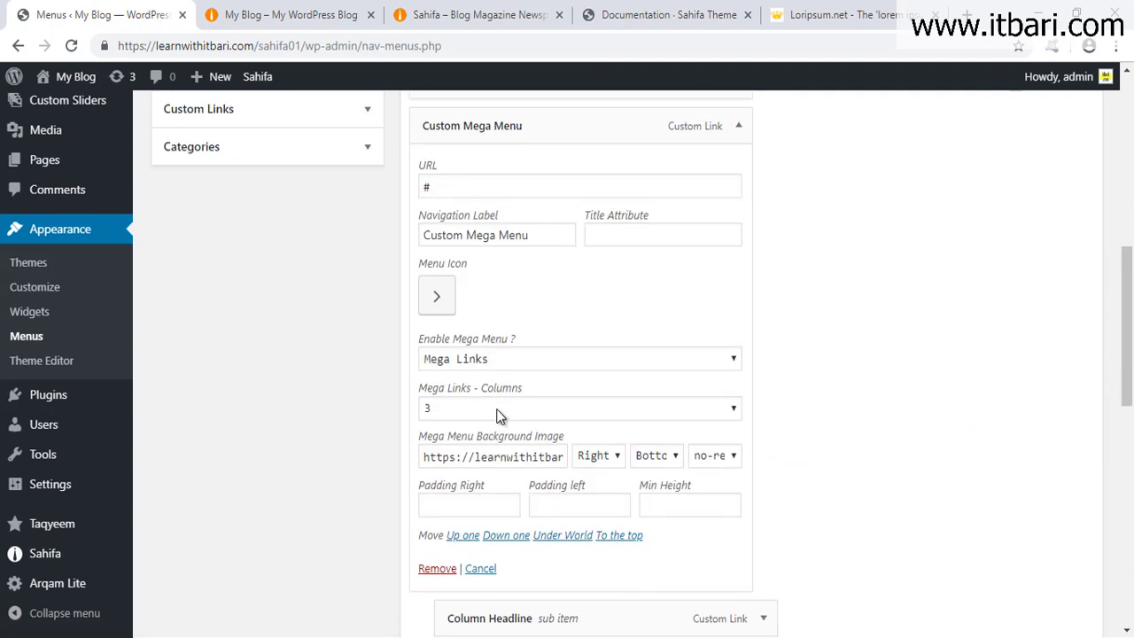
pyautogui.click(475, 407)
pyautogui.click(446, 476)
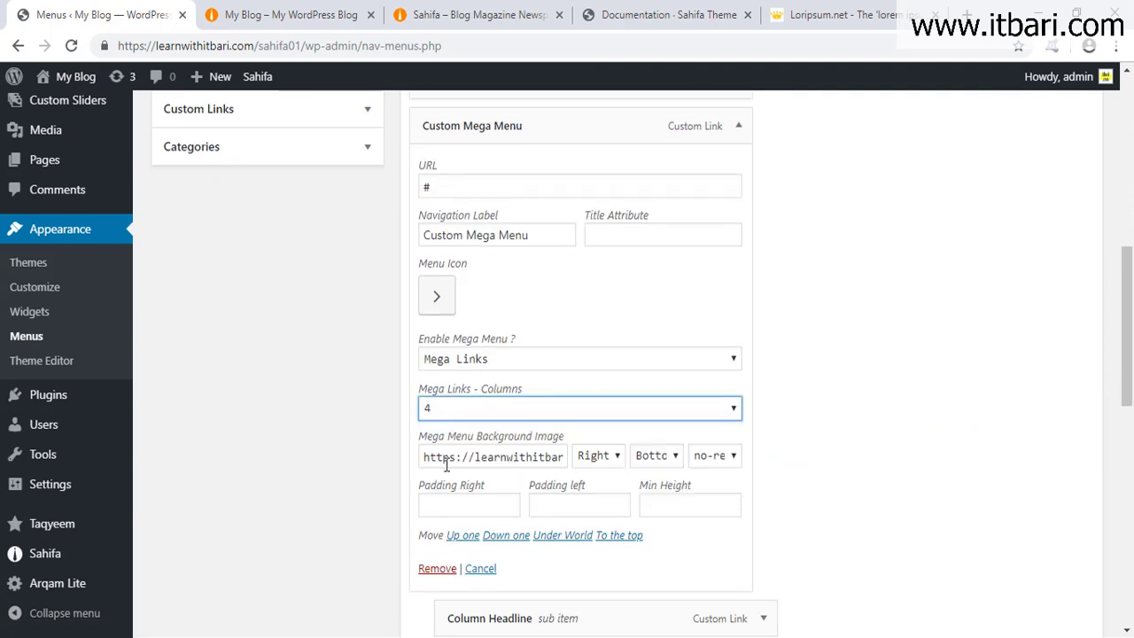
pyautogui.scroll(2, 766, 330)
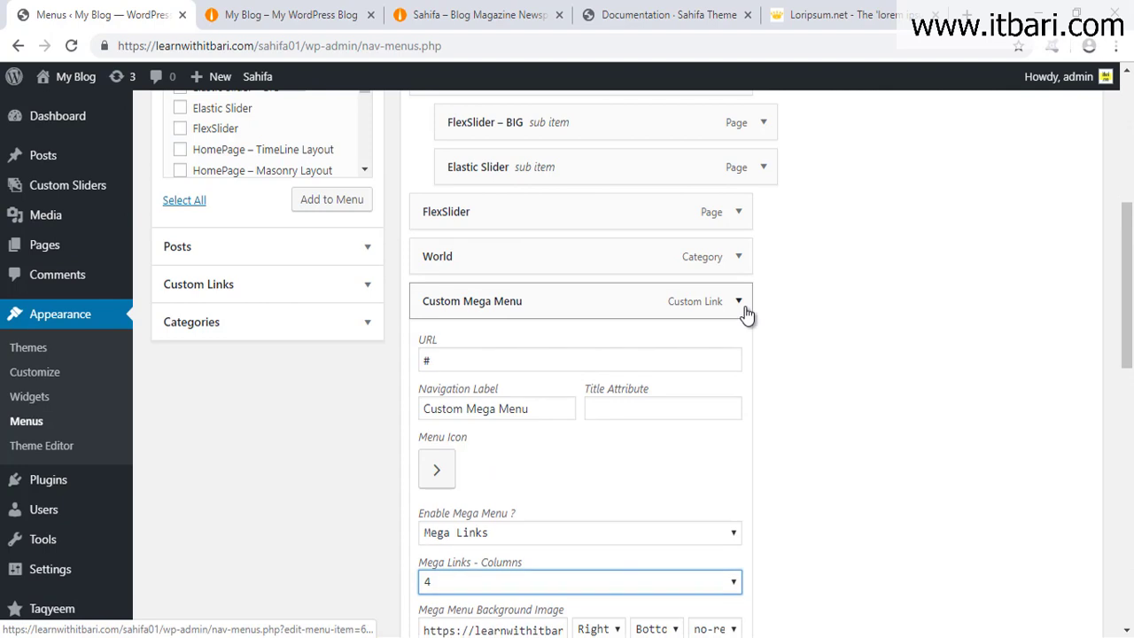
pyautogui.click(739, 300)
pyautogui.scroll(-2, 752, 316)
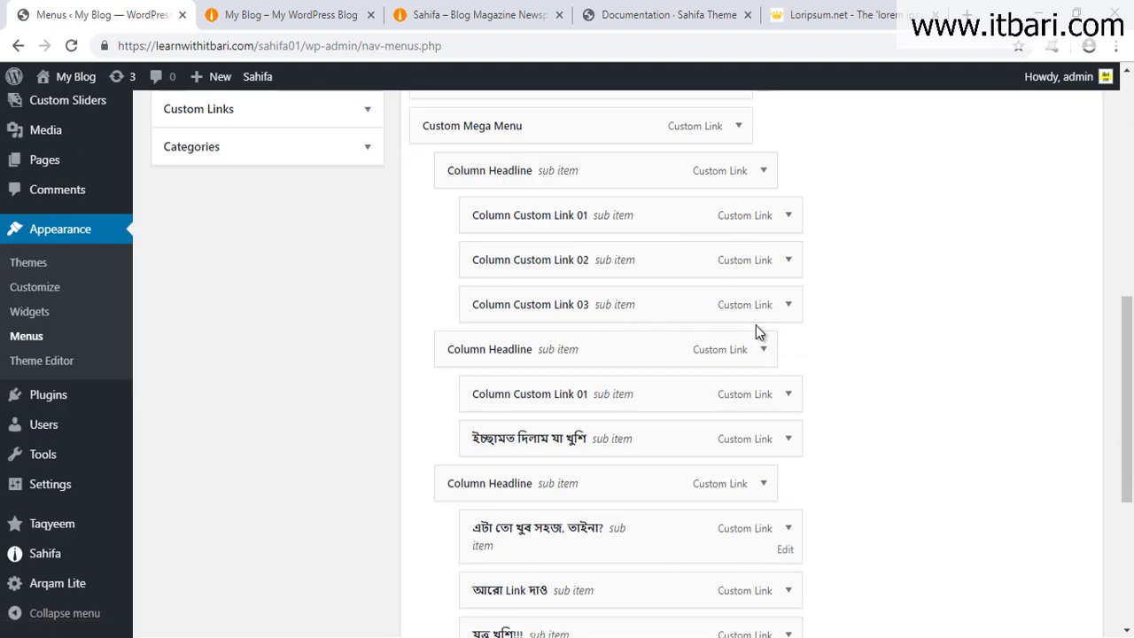
# Step: Review the column headlines and their sub-items nested under Custom Mega Menu in the menu structure
pyautogui.scroll(-2, 755, 329)
pyautogui.scroll(2, 749, 342)
pyautogui.moveTo(409, 148)
pyautogui.mouseDown()
pyautogui.moveTo(481, 296)
pyautogui.moveTo(825, 612)
pyautogui.moveTo(860, 605)
pyautogui.mouseUp()
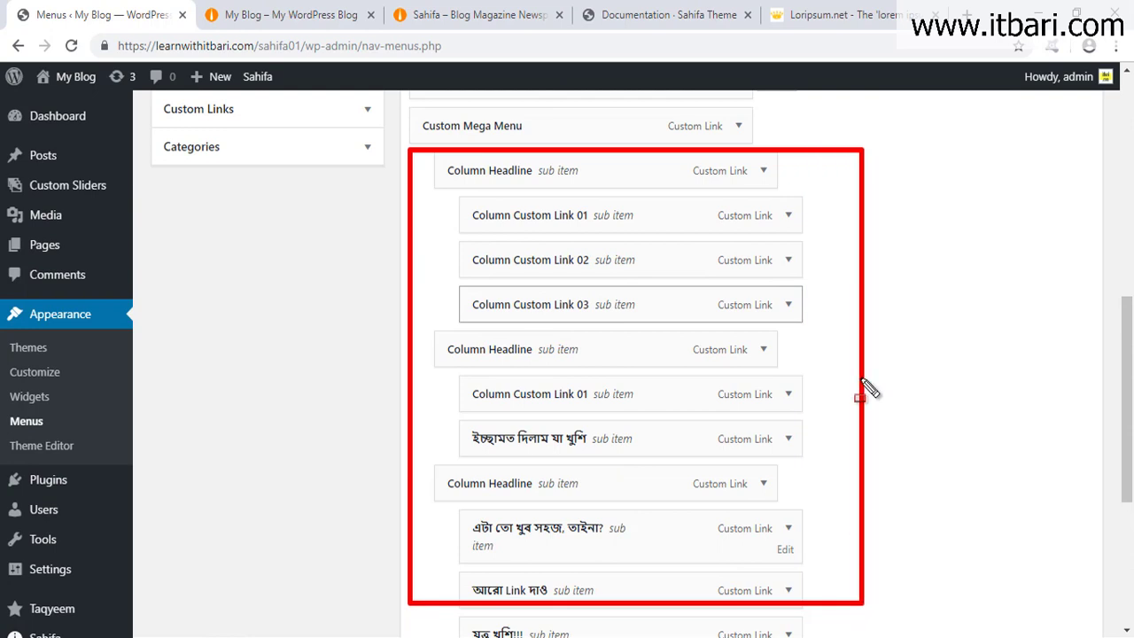
pyautogui.scroll(-2, 902, 378)
pyautogui.scroll(-1, 902, 379)
pyautogui.scroll(3, 902, 379)
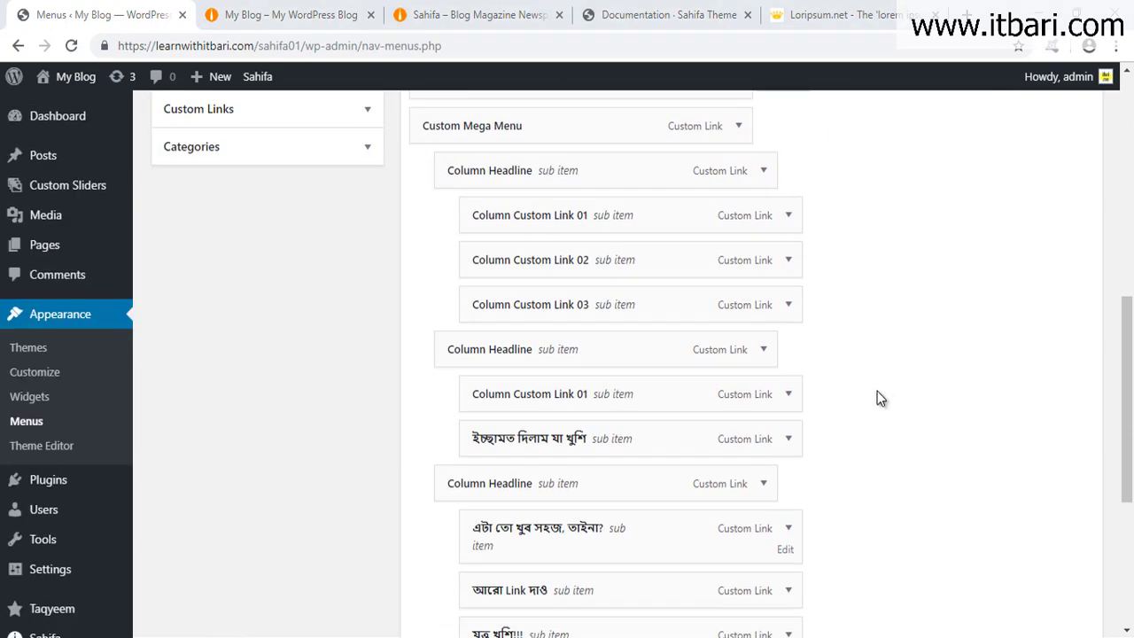
# Step: Save the Main Menu with the new column setting
pyautogui.click(292, 14)
pyautogui.click(71, 14)
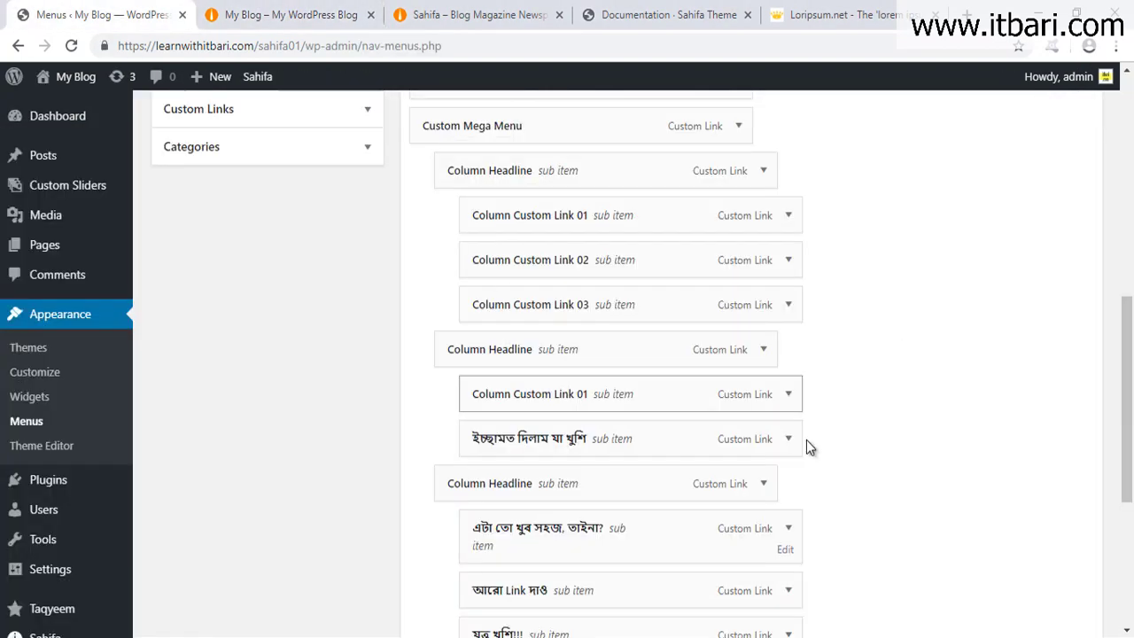
pyautogui.scroll(-5, 506, 294)
pyautogui.click(1064, 549)
# Step: Reload the blog front page and examine the link columns and the background image area in the Custom Mega Menu
pyautogui.click(292, 14)
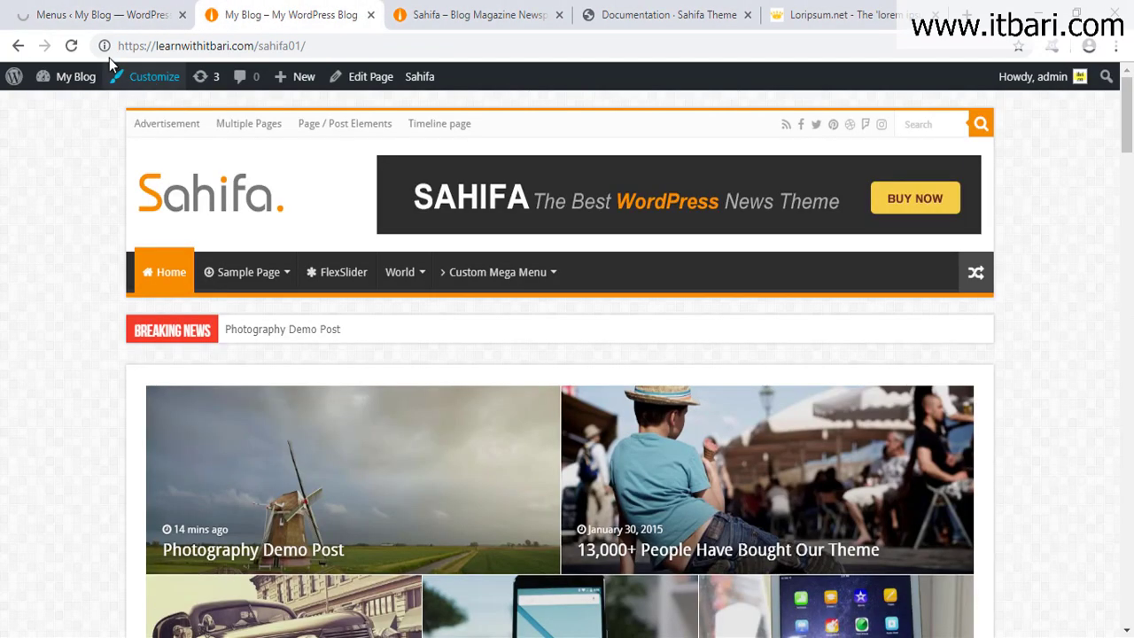
pyautogui.click(71, 45)
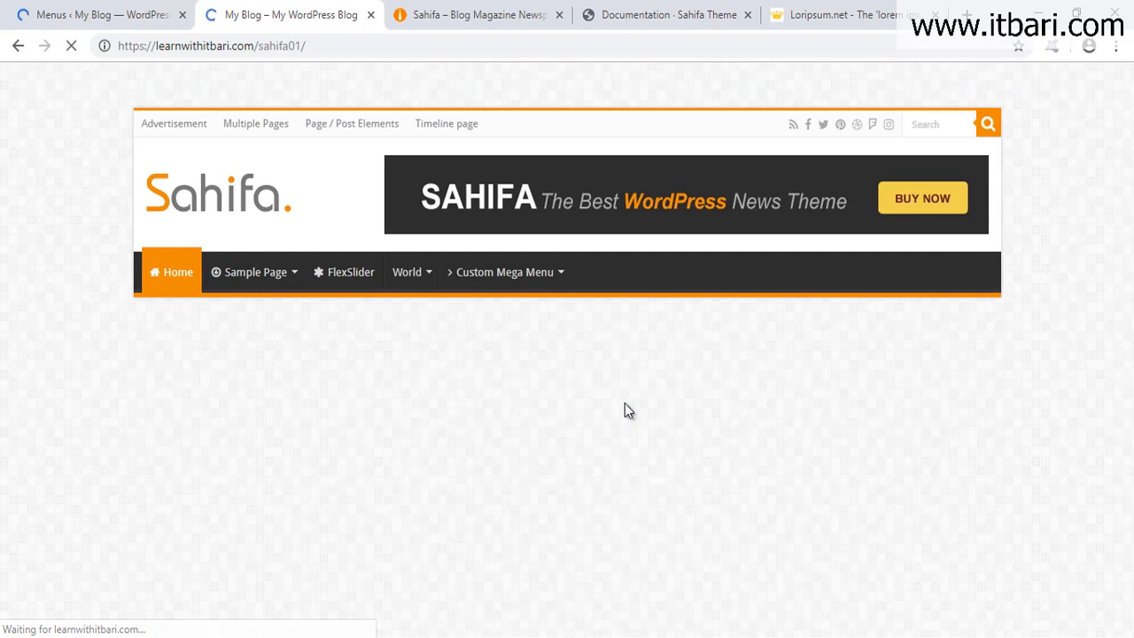
pyautogui.moveTo(505, 276)
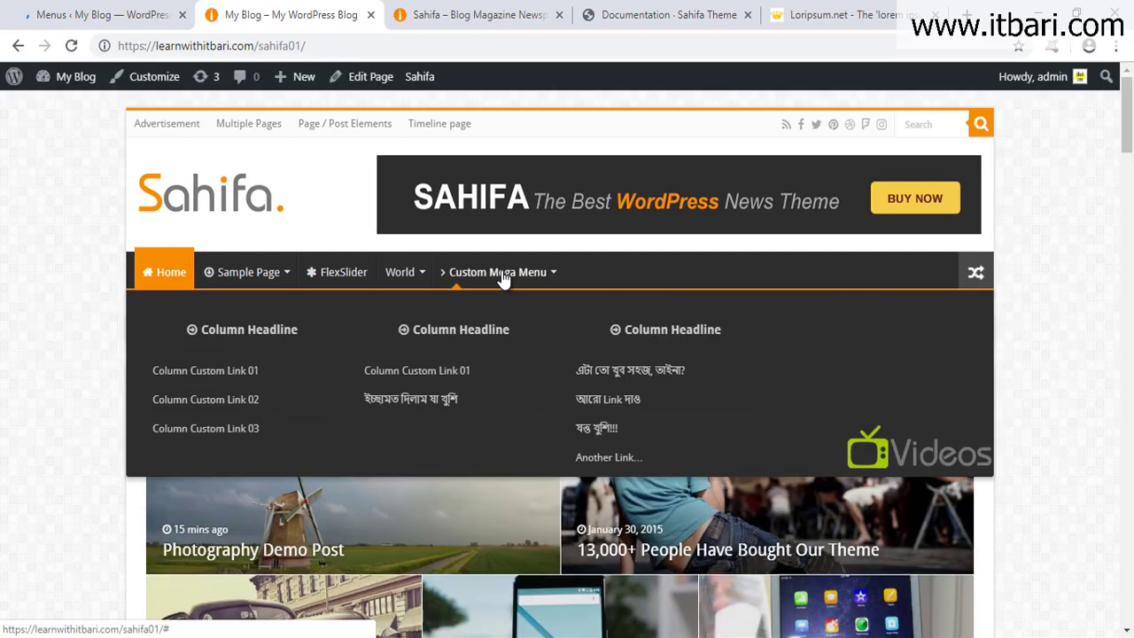
pyautogui.moveTo(118, 286); pyautogui.dragTo(780, 479)
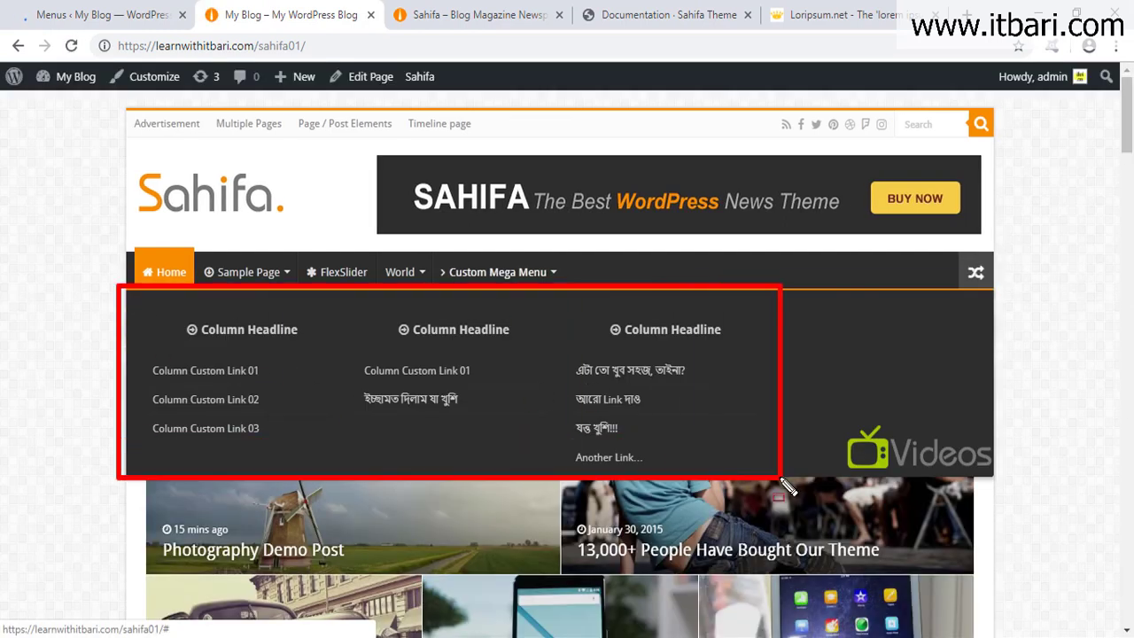
pyautogui.moveTo(795, 301); pyautogui.dragTo(837, 357)
pyautogui.moveTo(895, 419); pyautogui.dragTo(998, 483)
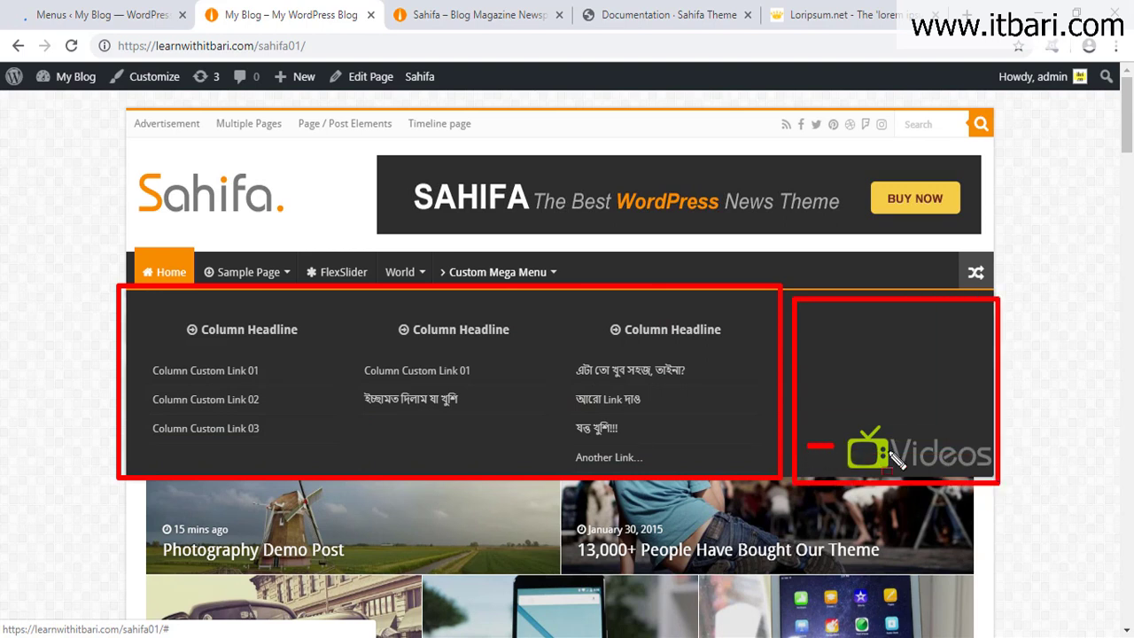
pyautogui.hotkey('ctrl', 'z')
pyautogui.hotkey('ctrl', 'z')
pyautogui.moveTo(788, 280); pyautogui.dragTo(996, 488)
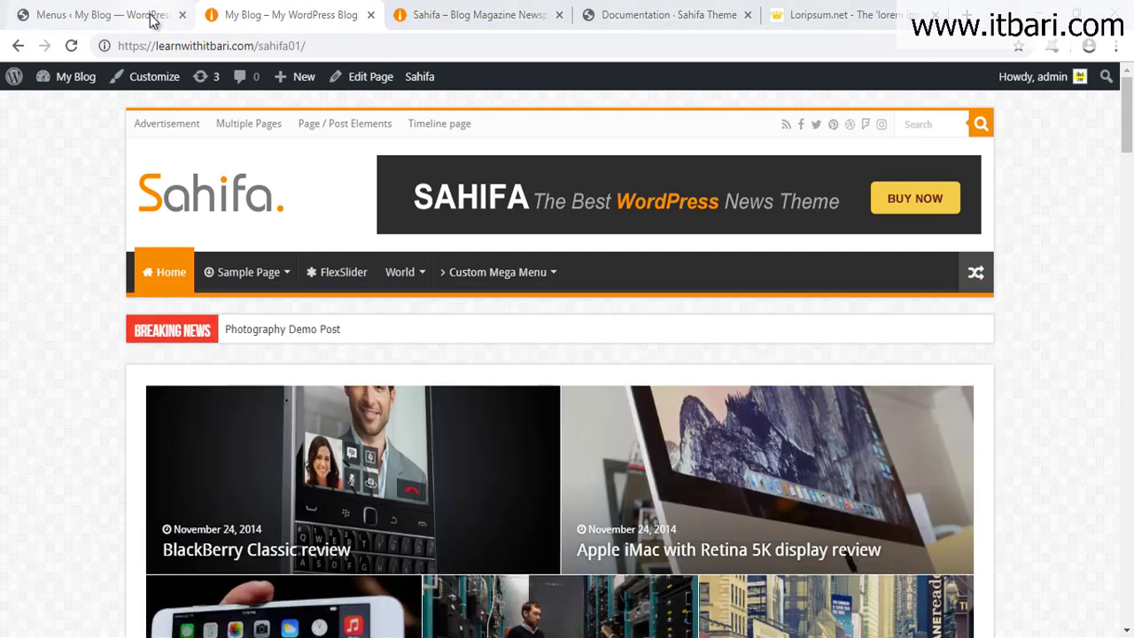
# Step: Review the Custom Mega Menu item's padding and minimum height options in the menu editor, leaving them empty, and collapse it
pyautogui.click(152, 16)
pyautogui.scroll(-5, 469, 530)
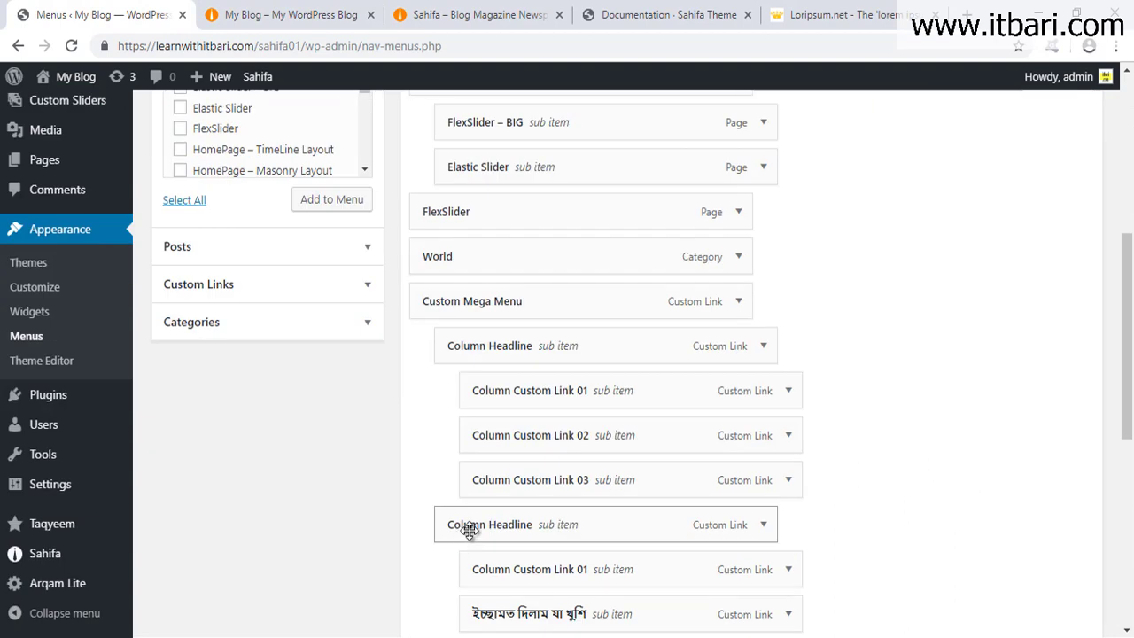
pyautogui.scroll(1, 470, 530)
pyautogui.click(740, 391)
pyautogui.scroll(-2, 500, 451)
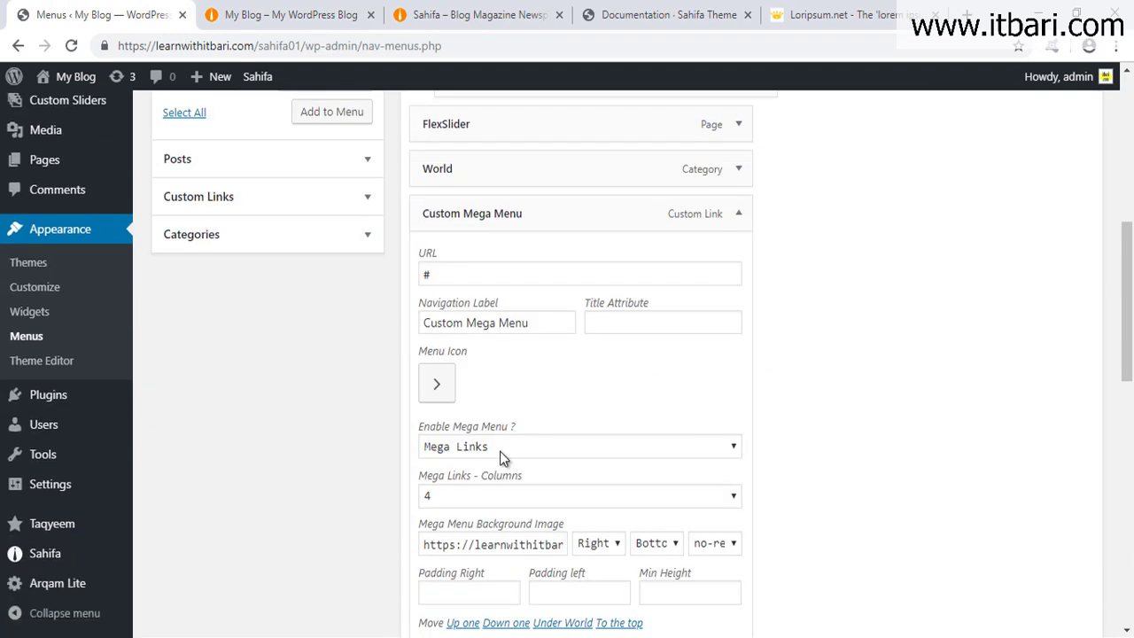
pyautogui.scroll(-2, 466, 485)
pyautogui.click(465, 416)
pyautogui.click(578, 424)
pyautogui.click(681, 416)
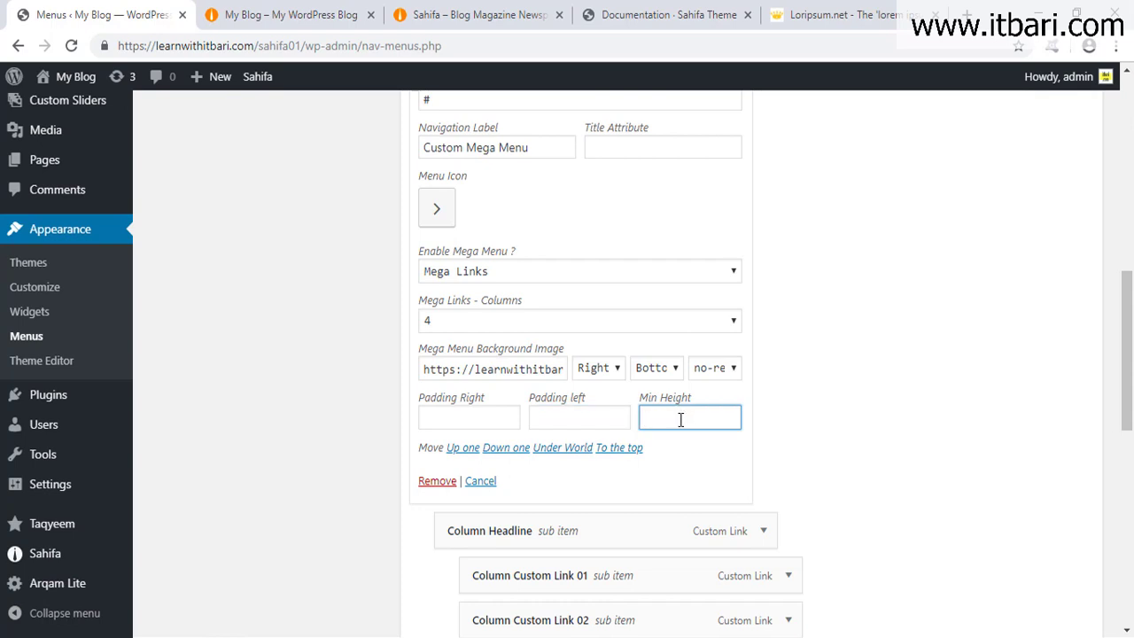
pyautogui.scroll(5, 771, 438)
pyautogui.click(739, 471)
pyautogui.scroll(-2, 733, 486)
pyautogui.scroll(-3, 734, 486)
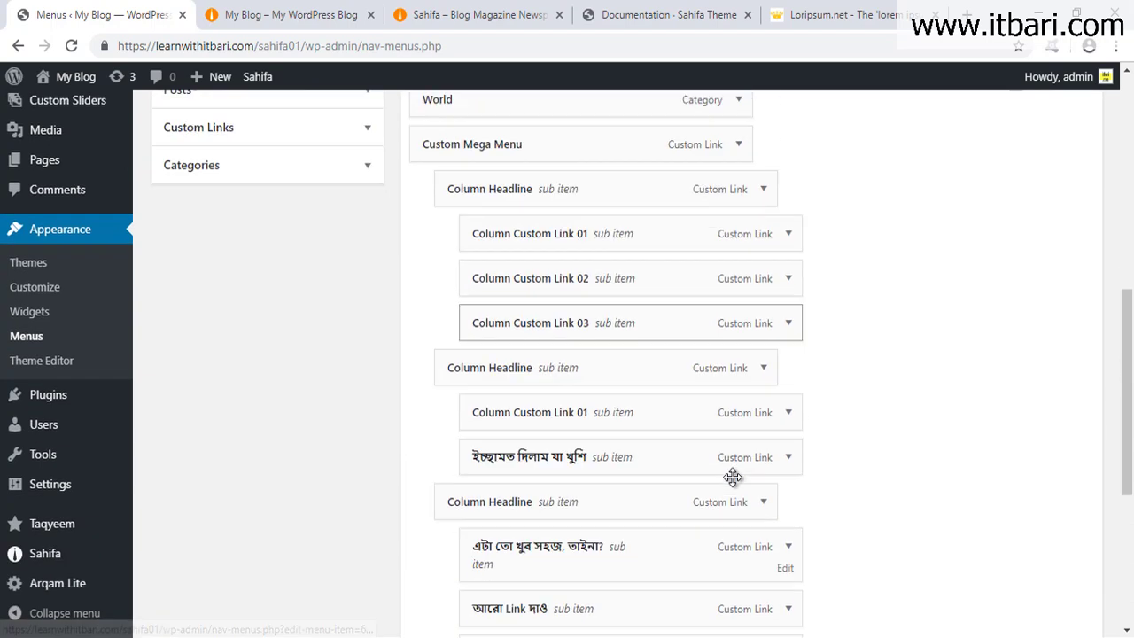
# Step: Check the Sample Page, World and Custom Mega Menu dropdowns on the blog front page
pyautogui.click(283, 15)
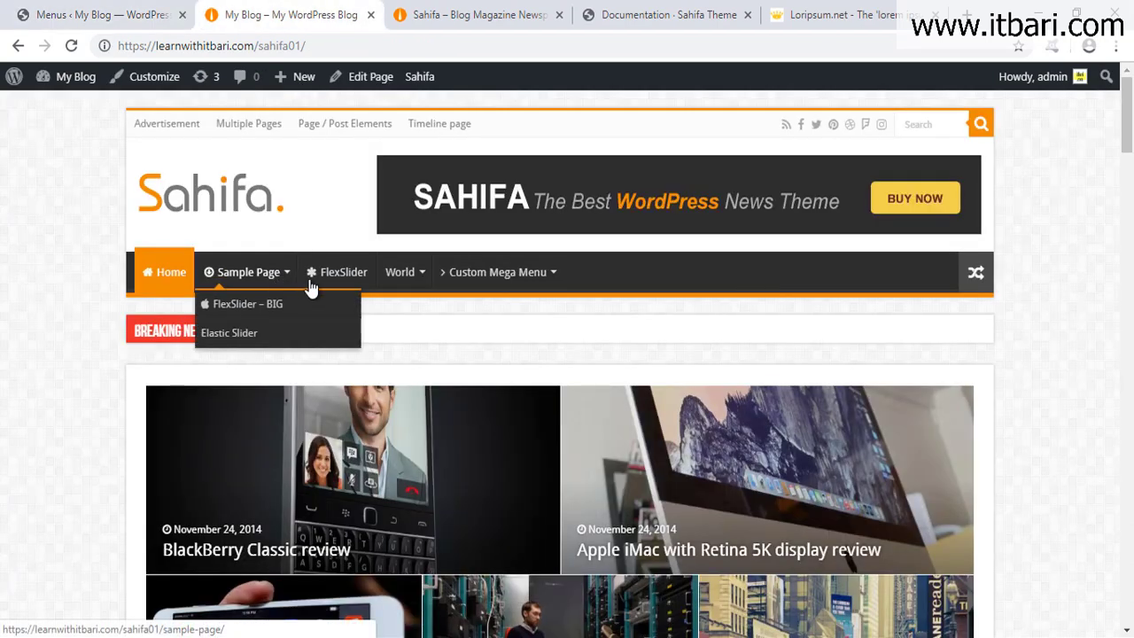
pyautogui.moveTo(400, 272)
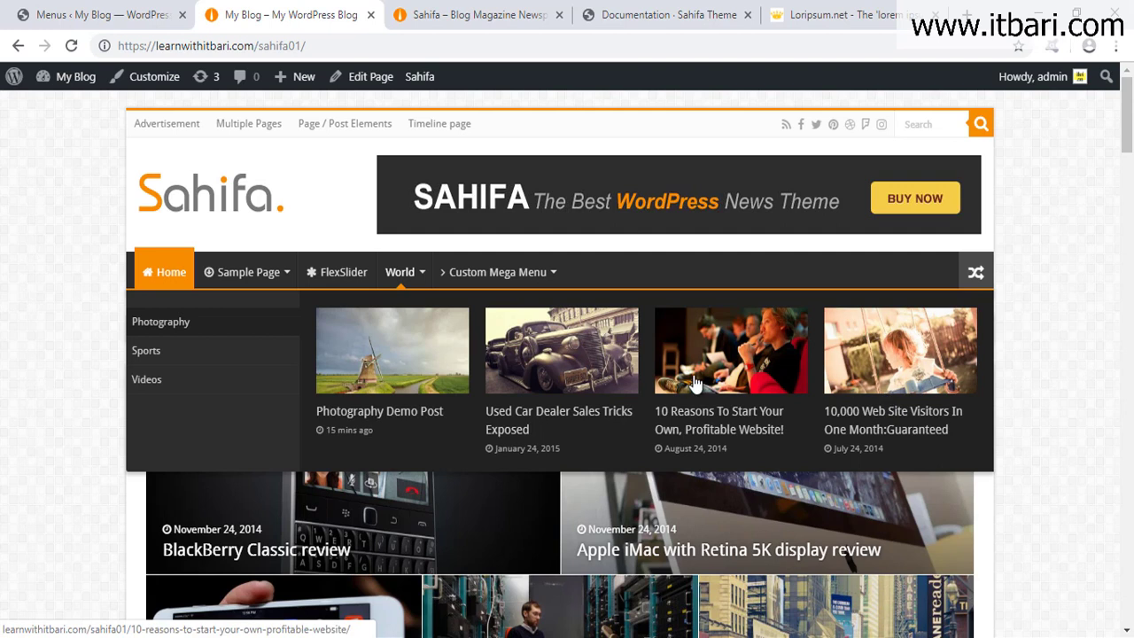
pyautogui.moveTo(529, 282)
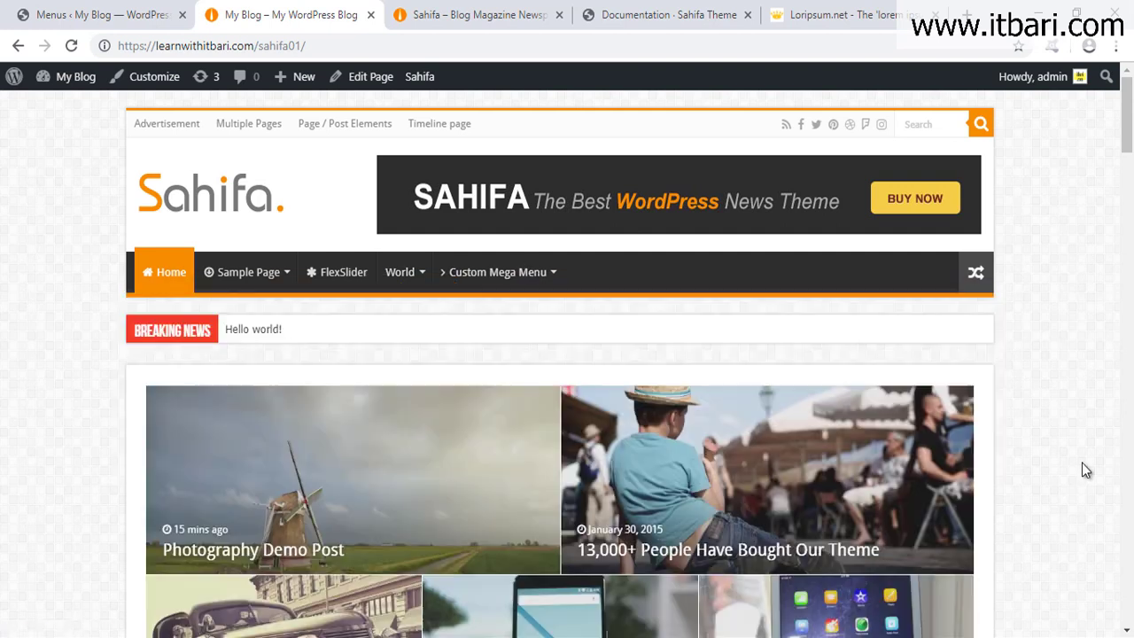
pyautogui.moveTo(472, 302)
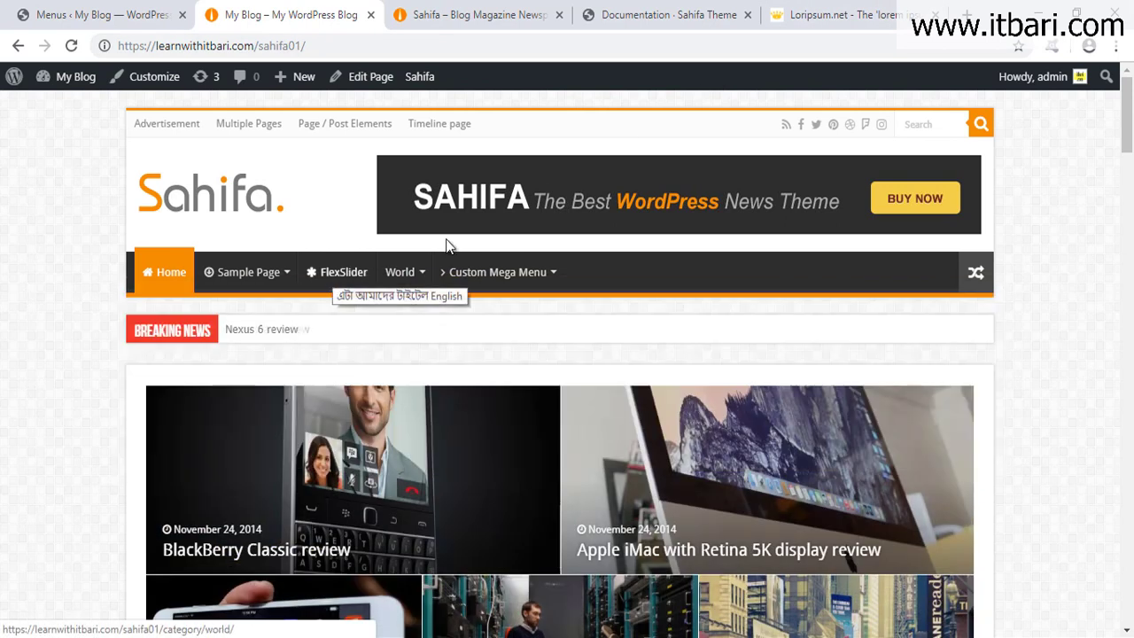
# Step: Examine the layouts of the Fashion and World mega menus on the Sahifa demo site for comparison
pyautogui.click(525, 24)
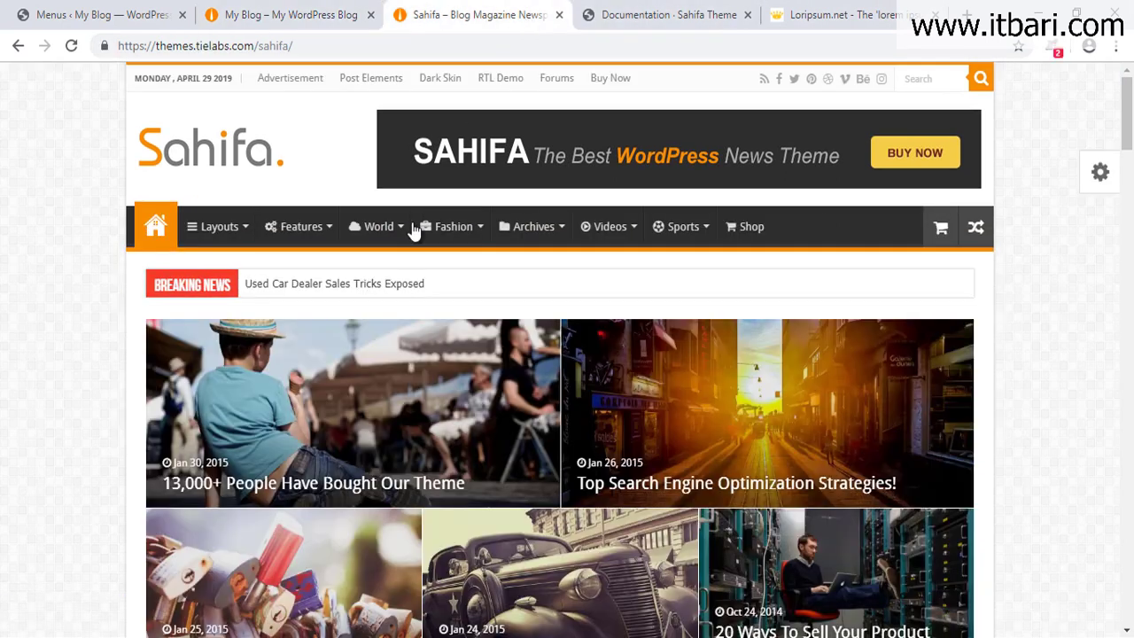
pyautogui.moveTo(455, 226)
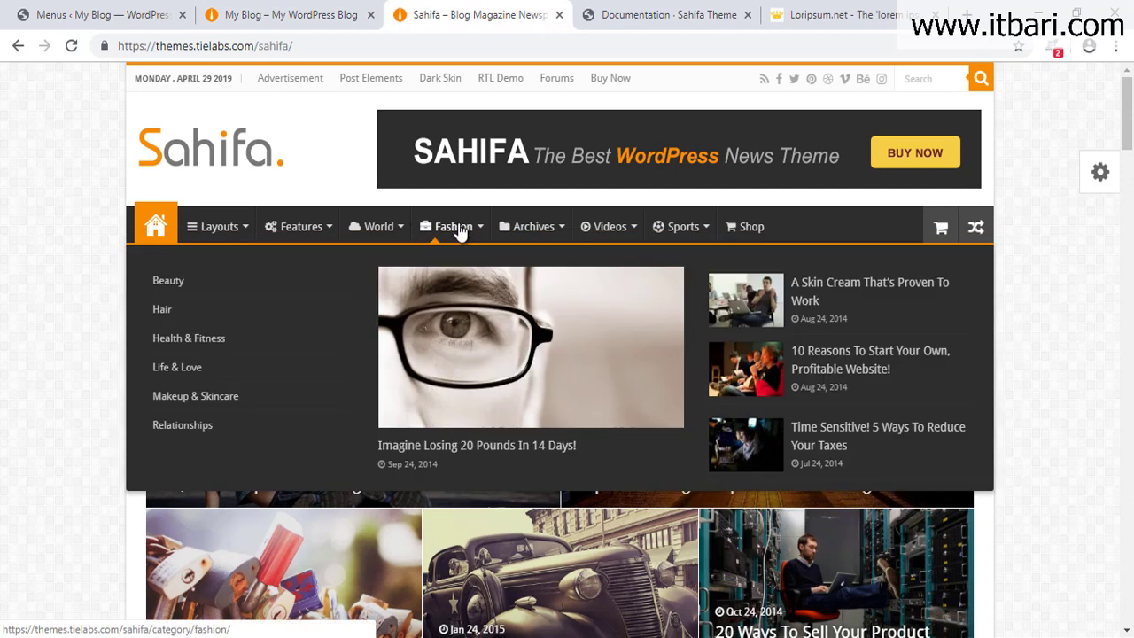
pyautogui.moveTo(160, 280)
pyautogui.mouseDown()
pyautogui.moveTo(877, 443)
pyautogui.moveTo(984, 479)
pyautogui.mouseUp()
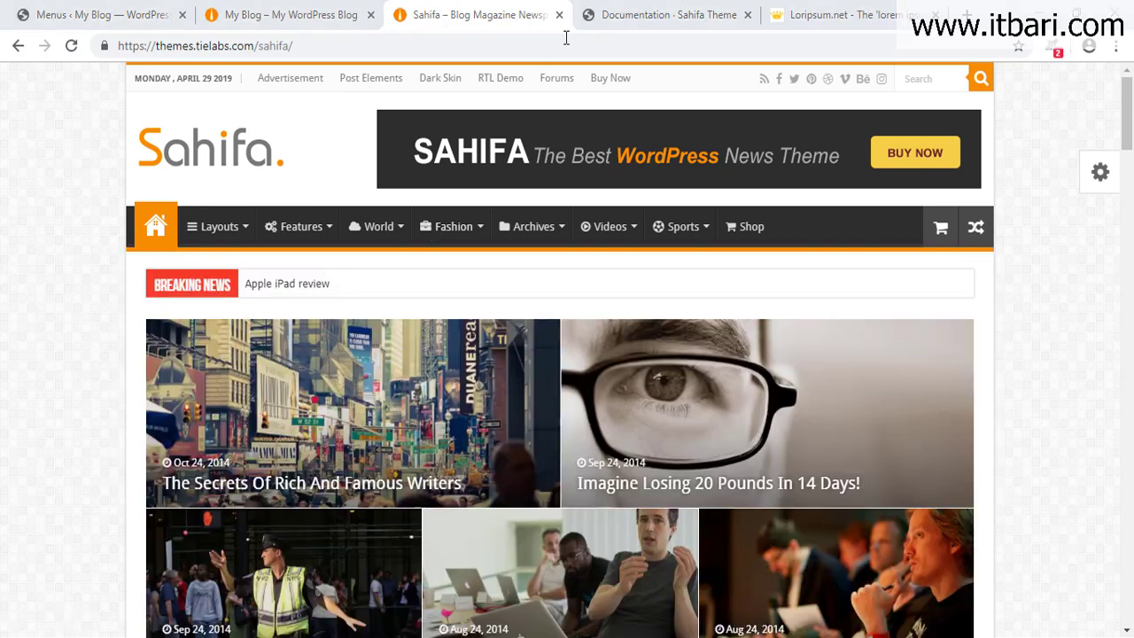
pyautogui.moveTo(330, 230)
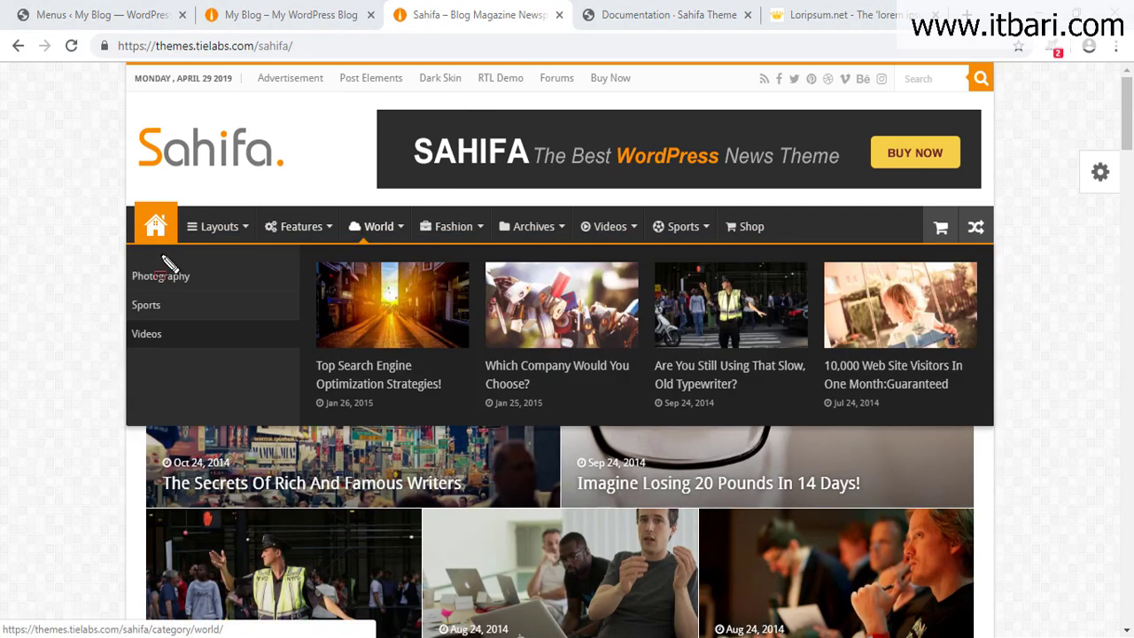
pyautogui.moveTo(124, 264)
pyautogui.mouseDown()
pyautogui.moveTo(894, 377)
pyautogui.moveTo(960, 410)
pyautogui.mouseUp()
pyautogui.moveTo(527, 231)
pyautogui.moveTo(361, 226)
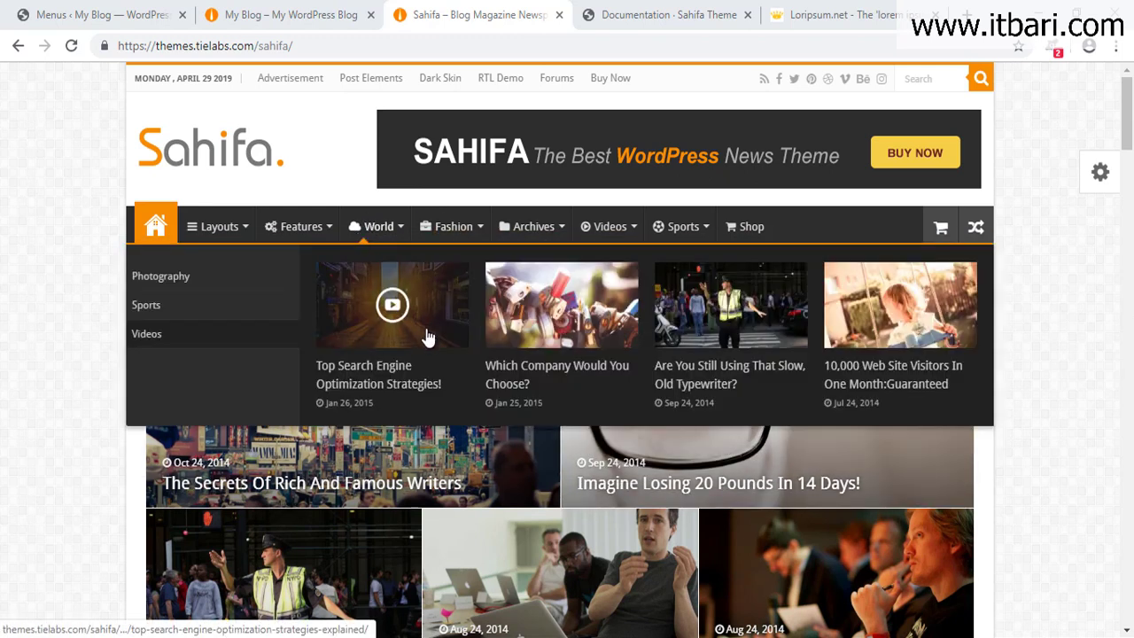
# Step: Set the World menu item's mega menu type to Recent post + Check also in the menu editor and save the menu
pyautogui.click(310, 15)
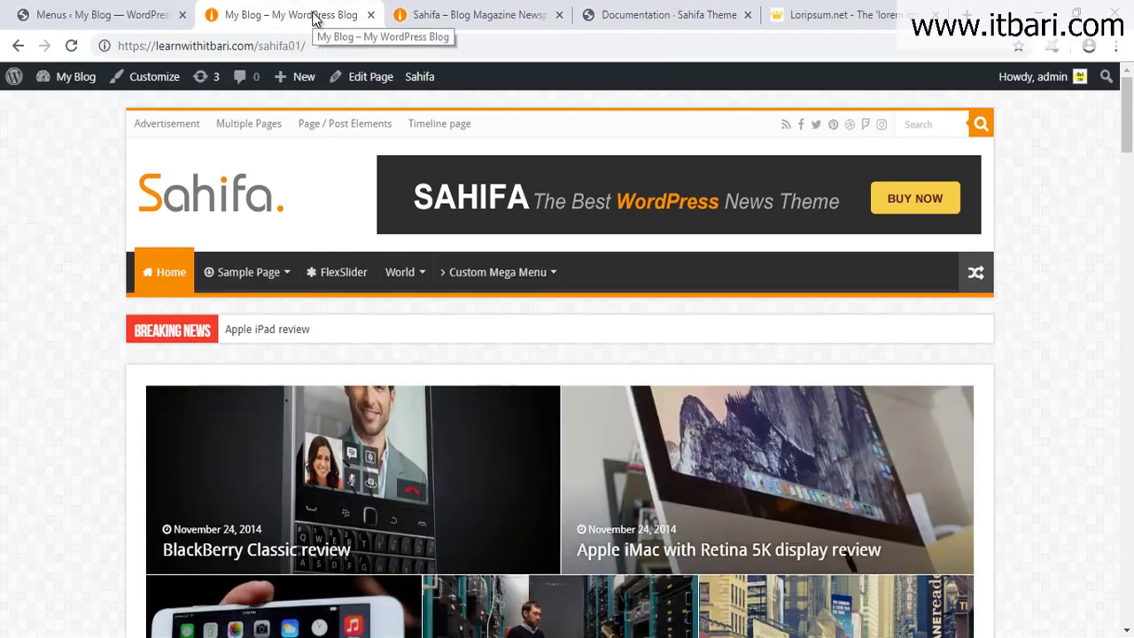
pyautogui.click(139, 12)
pyautogui.scroll(-1, 629, 398)
pyautogui.scroll(3, 608, 372)
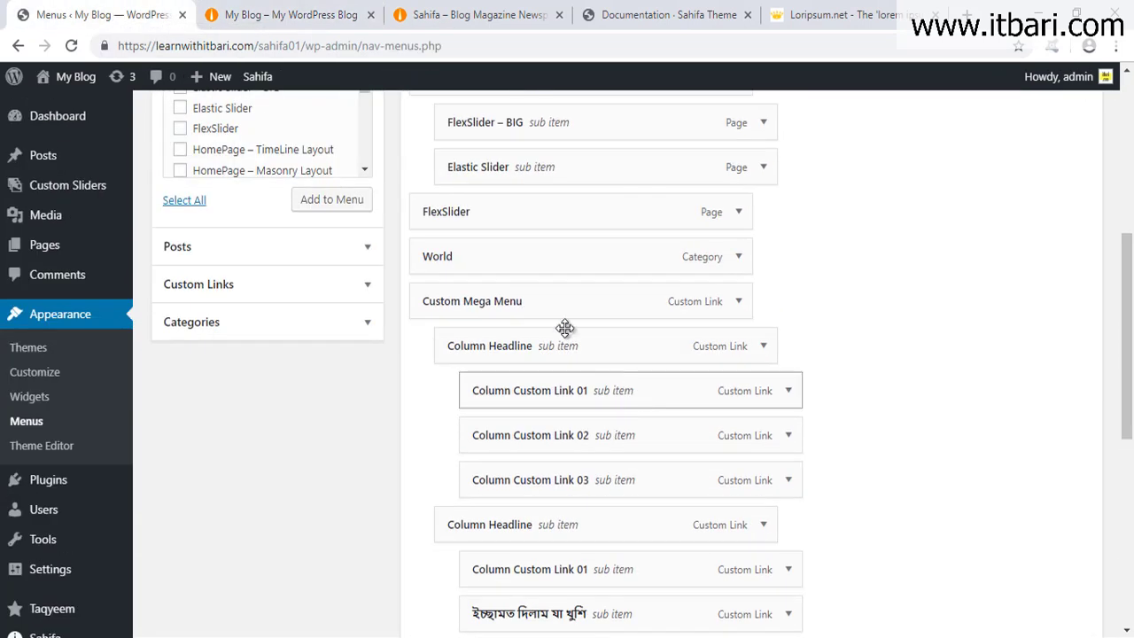
pyautogui.click(738, 256)
pyautogui.scroll(-2, 737, 266)
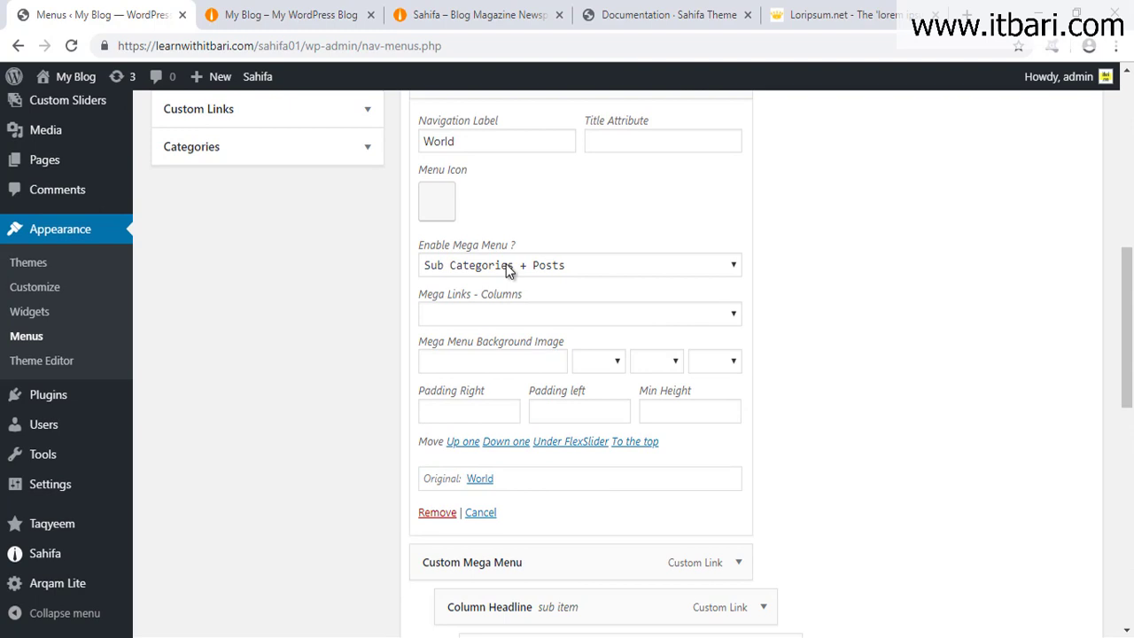
pyautogui.click(510, 268)
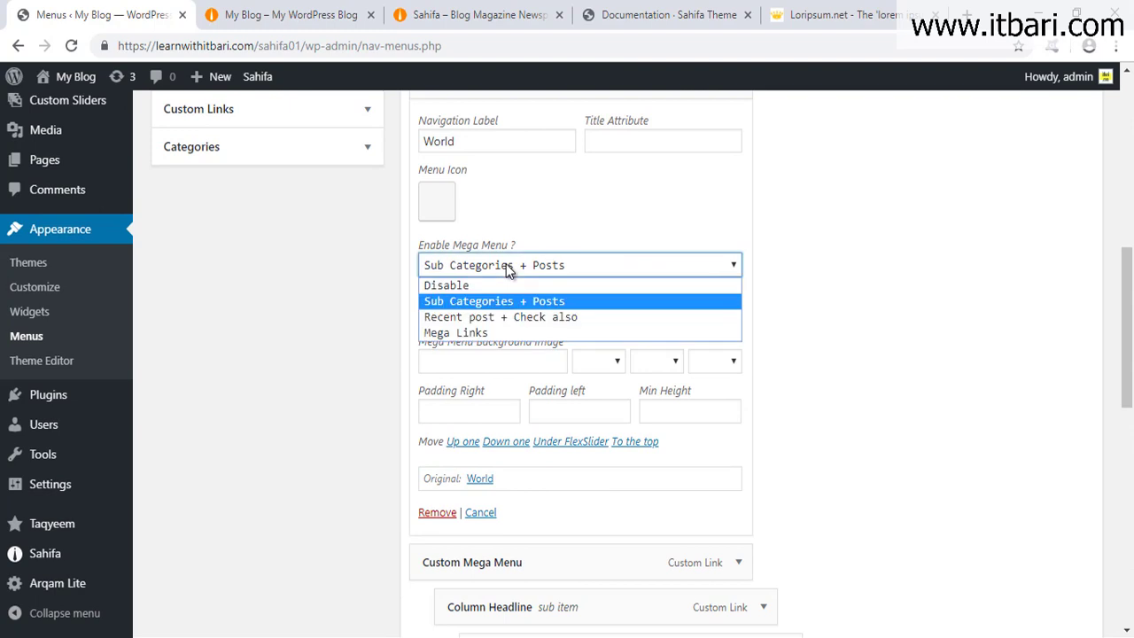
pyautogui.click(506, 321)
pyautogui.scroll(-6, 855, 430)
pyautogui.scroll(-3, 883, 436)
pyautogui.click(1055, 540)
# Step: Reload the blog front page and examine the post layout in the World mega menu
pyautogui.click(266, 15)
pyautogui.click(71, 46)
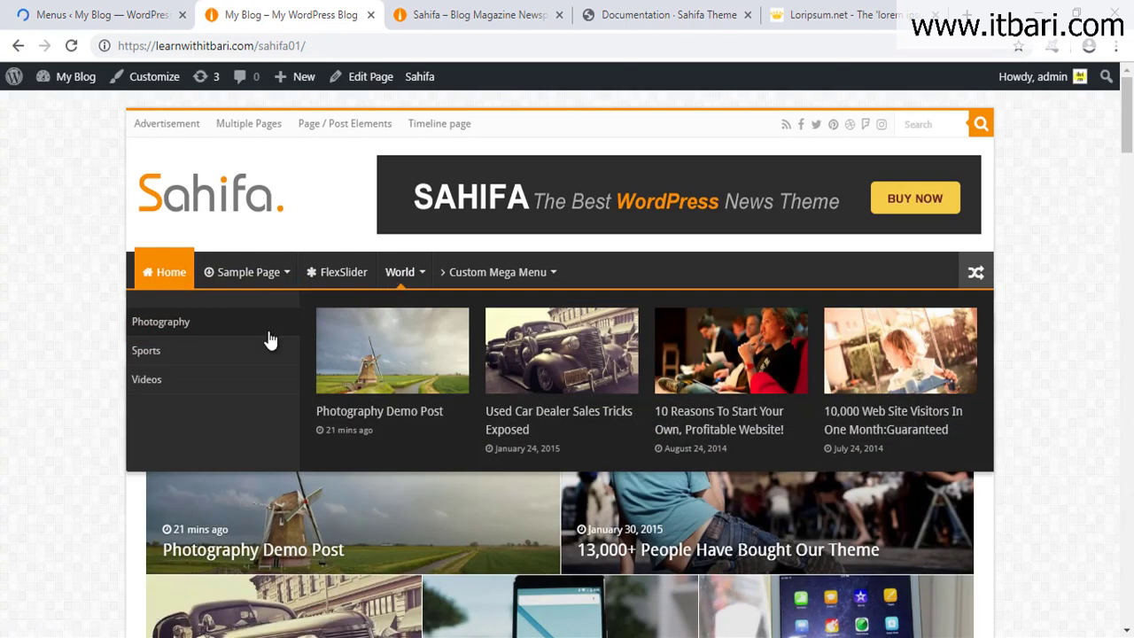
pyautogui.click(346, 277)
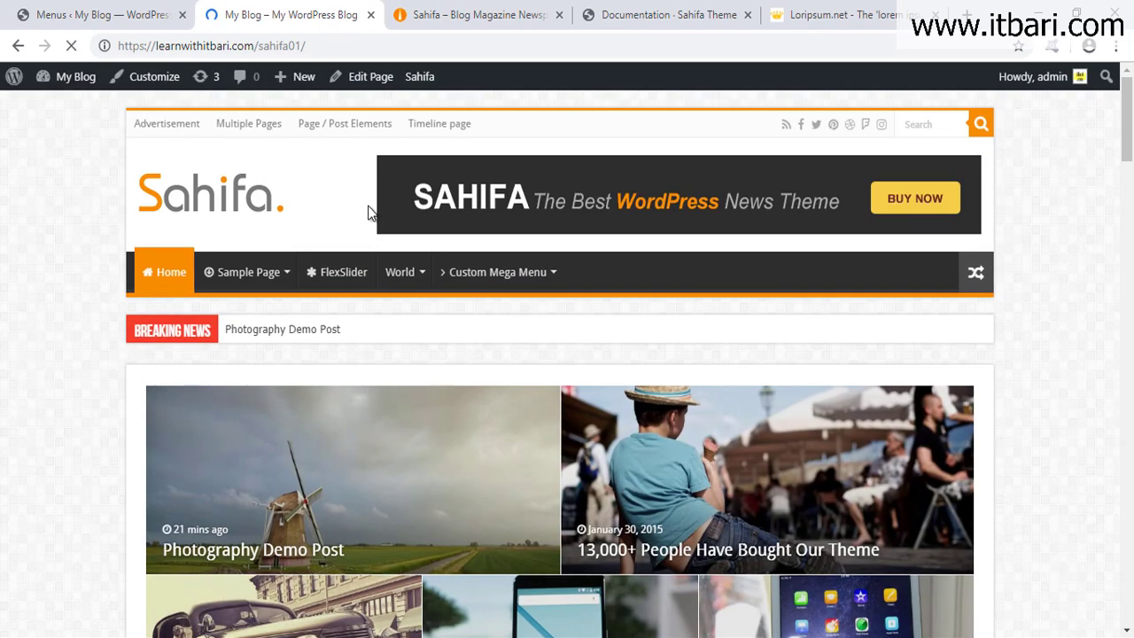
pyautogui.moveTo(404, 272)
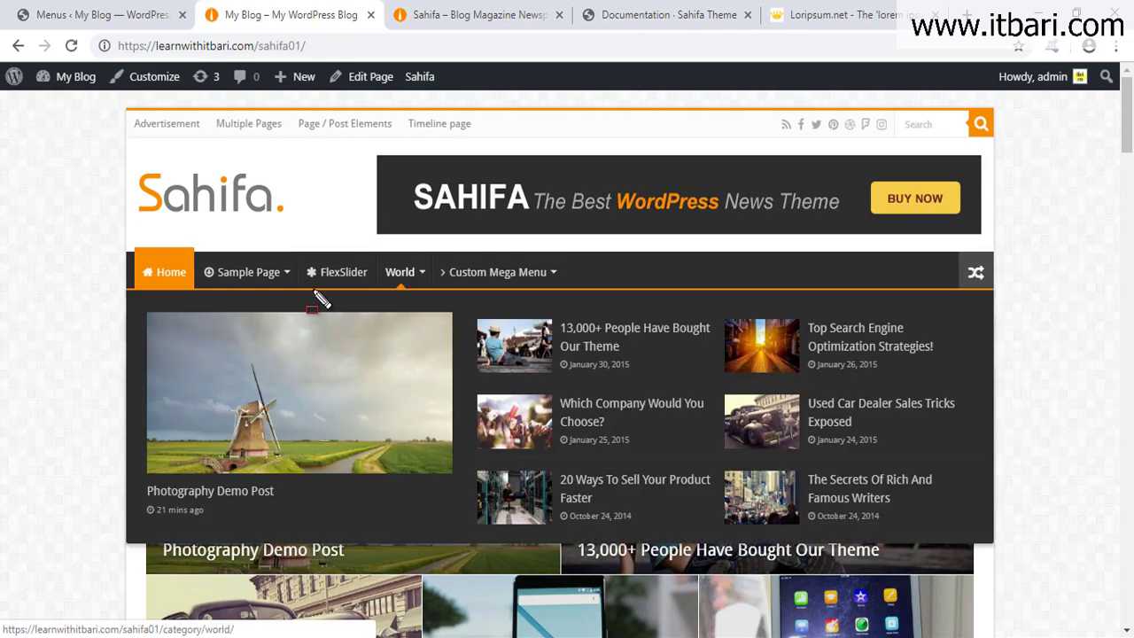
pyautogui.moveTo(140, 302)
pyautogui.mouseDown()
pyautogui.moveTo(684, 428)
pyautogui.moveTo(987, 553)
pyautogui.mouseUp()
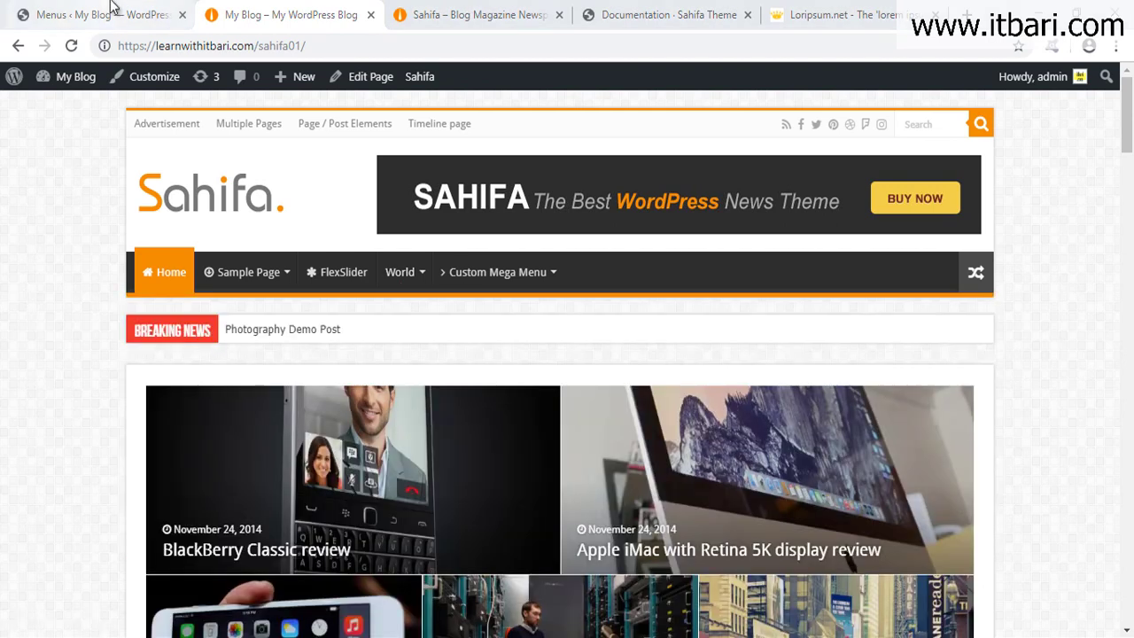
# Step: Reopen the World item's settings in the menu editor to check its mega menu type
pyautogui.click(110, 14)
pyautogui.scroll(-3, 804, 428)
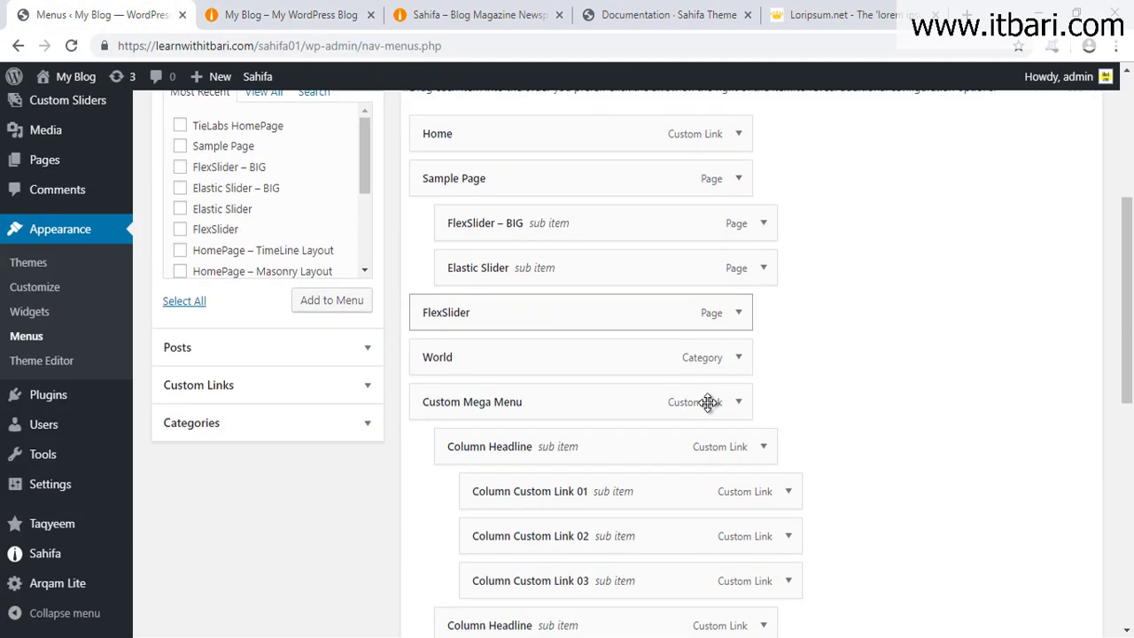
pyautogui.scroll(-2, 707, 403)
pyautogui.click(737, 258)
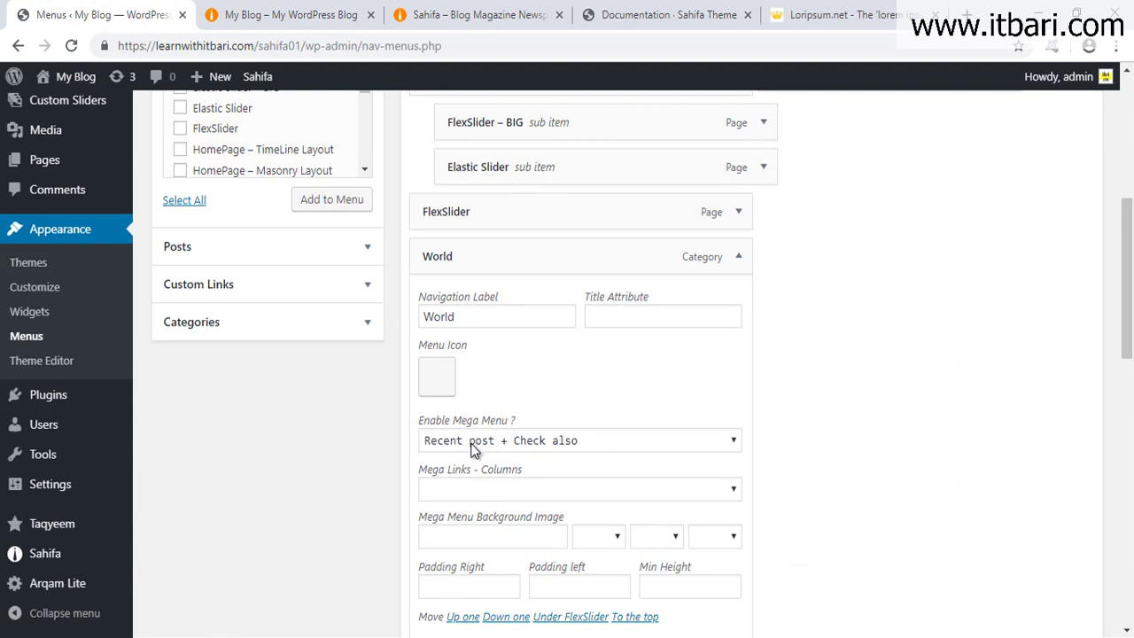
# Step: Compare the blog's World menu with the Sahifa demo's Fashion mega menu, examining its link list and recent posts areas
pyautogui.click(438, 14)
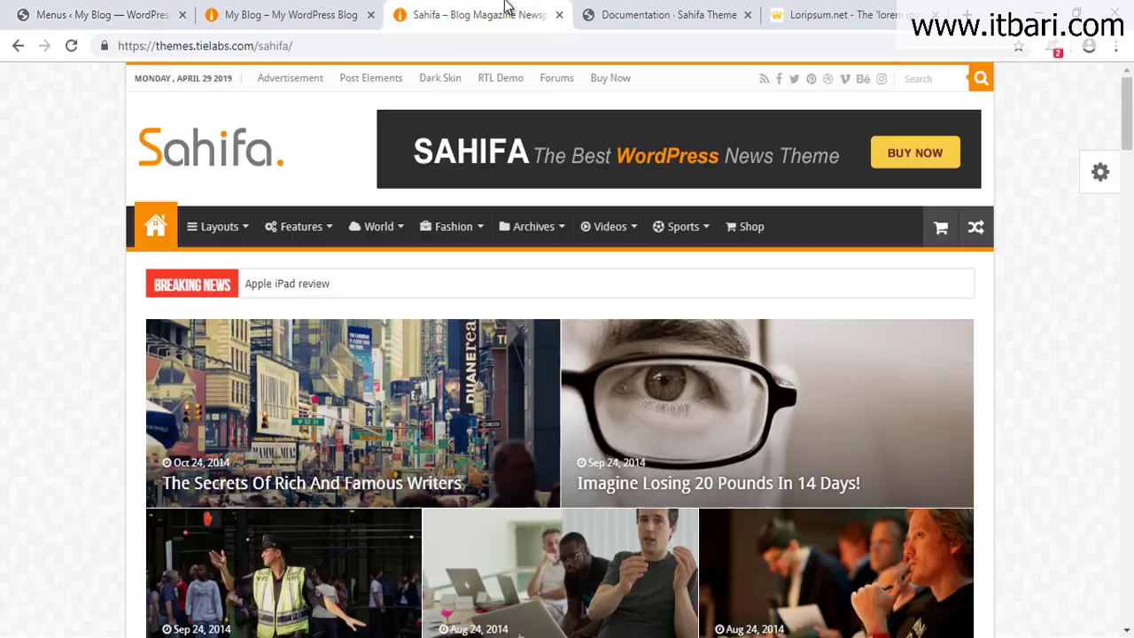
pyautogui.click(341, 11)
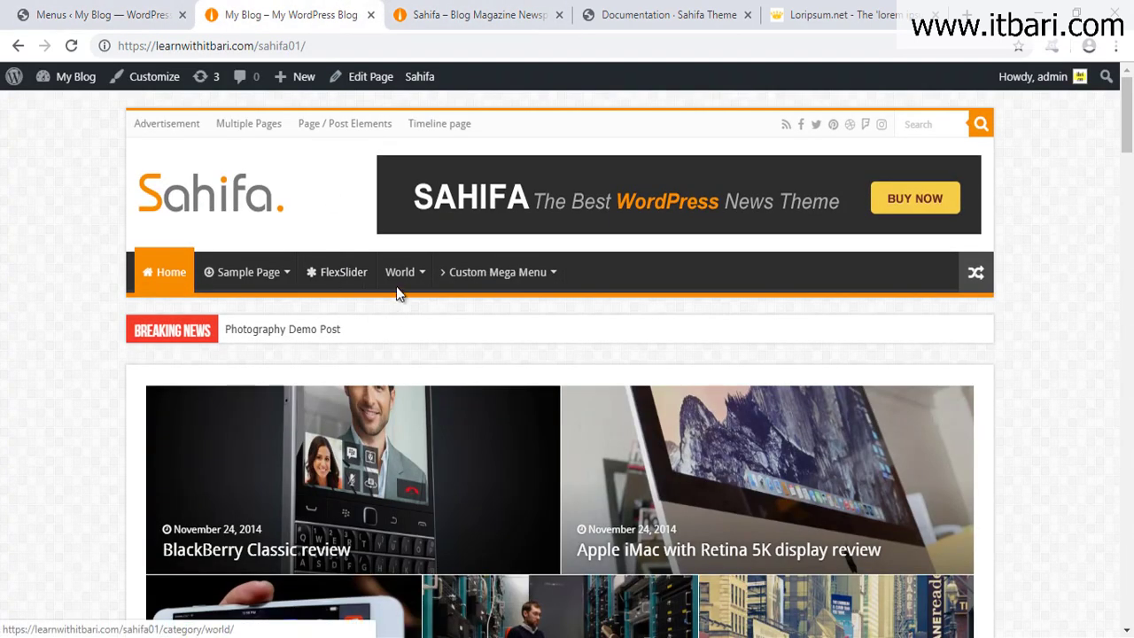
pyautogui.moveTo(397, 282)
pyautogui.click(470, 14)
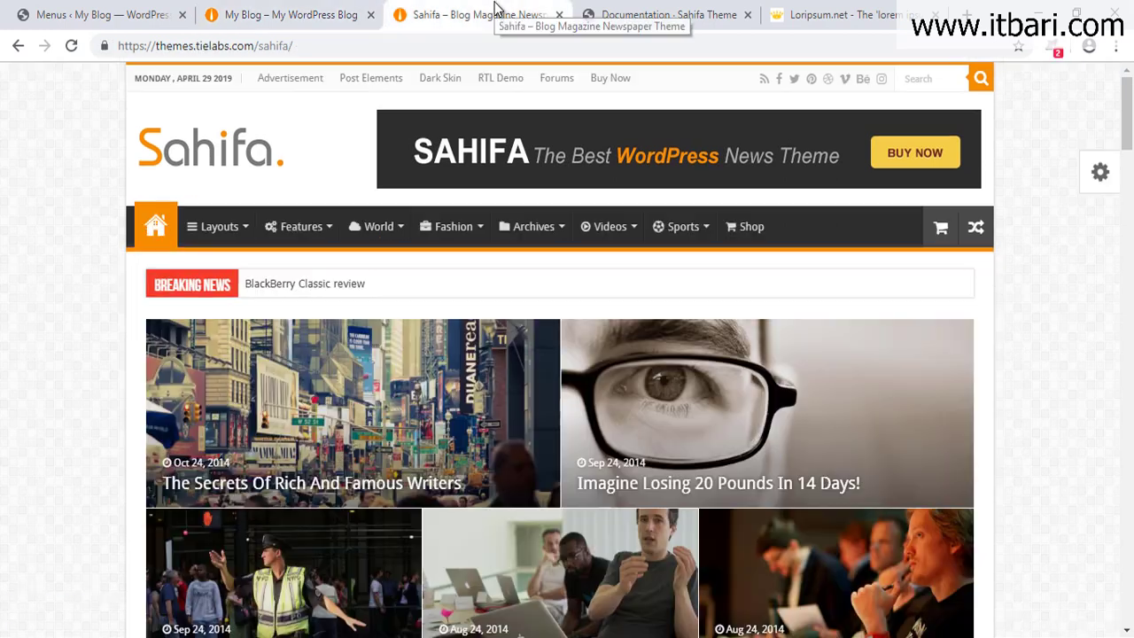
pyautogui.moveTo(410, 235)
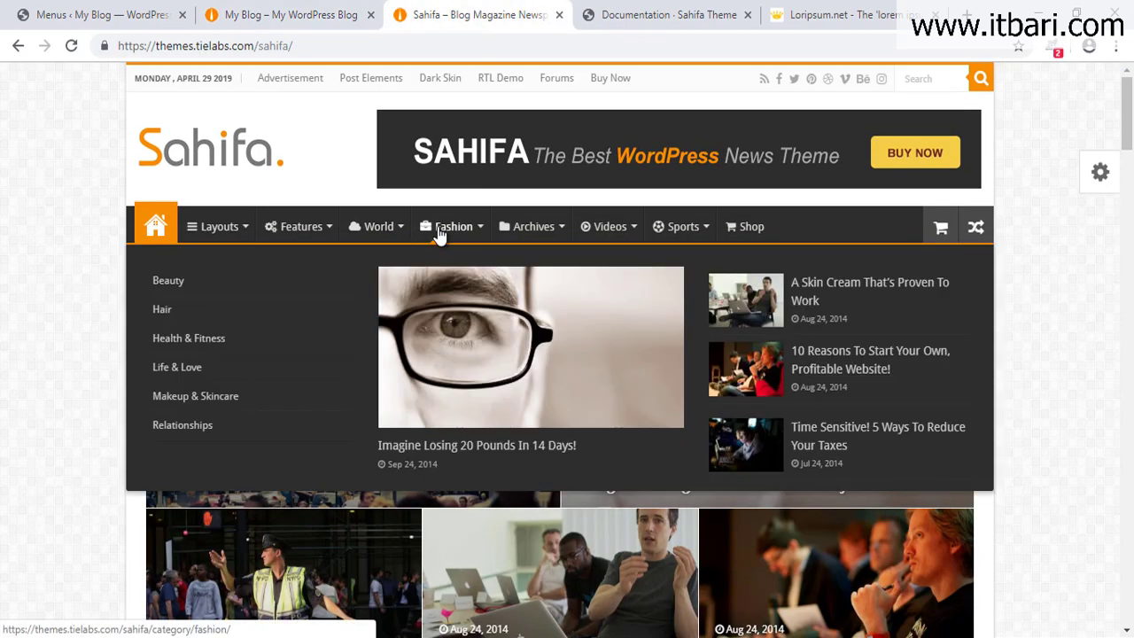
pyautogui.moveTo(138, 254)
pyautogui.mouseDown()
pyautogui.moveTo(970, 450)
pyautogui.moveTo(990, 475)
pyautogui.mouseUp()
pyautogui.moveTo(571, 354); pyautogui.dragTo(599, 354)
pyautogui.moveTo(696, 255); pyautogui.dragTo(968, 476)
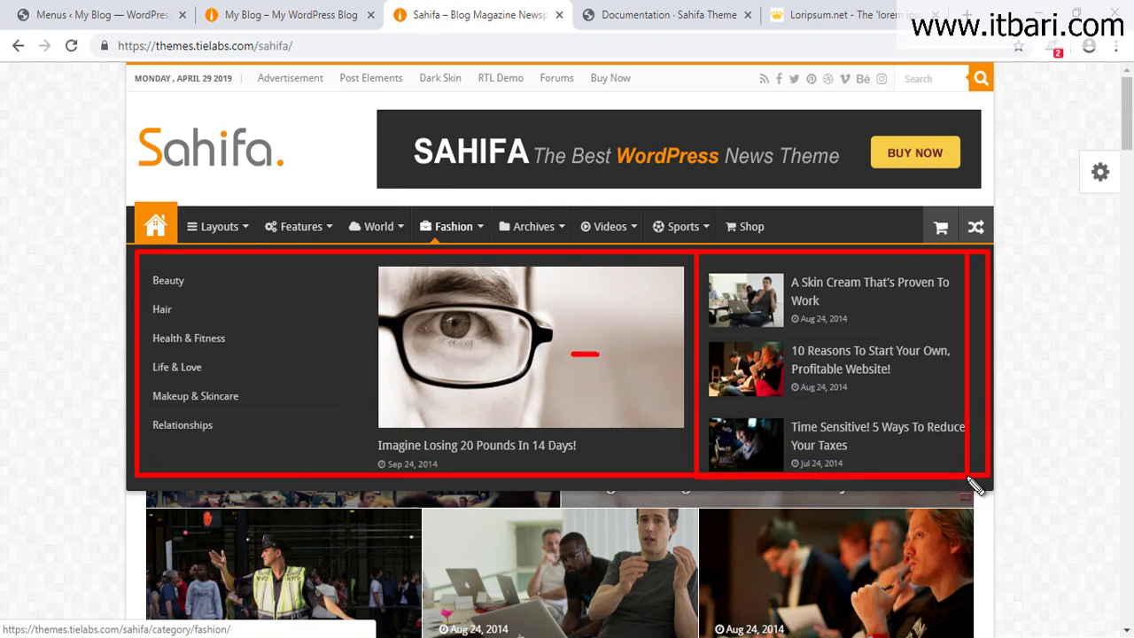
pyautogui.hotkey('ctrl', 'z')
pyautogui.hotkey('ctrl', 'z')
pyautogui.moveTo(360, 256)
pyautogui.mouseDown()
pyautogui.moveTo(798, 432)
pyautogui.moveTo(993, 480)
pyautogui.mouseUp()
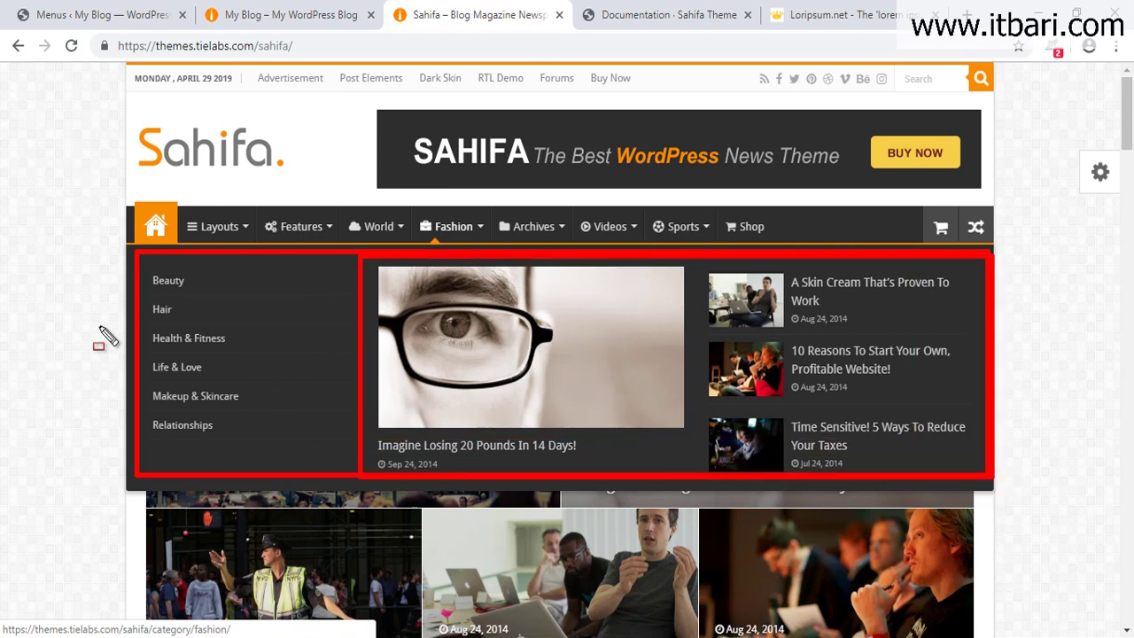
pyautogui.moveTo(147, 257)
pyautogui.mouseDown()
pyautogui.moveTo(253, 408)
pyautogui.moveTo(344, 462)
pyautogui.mouseUp()
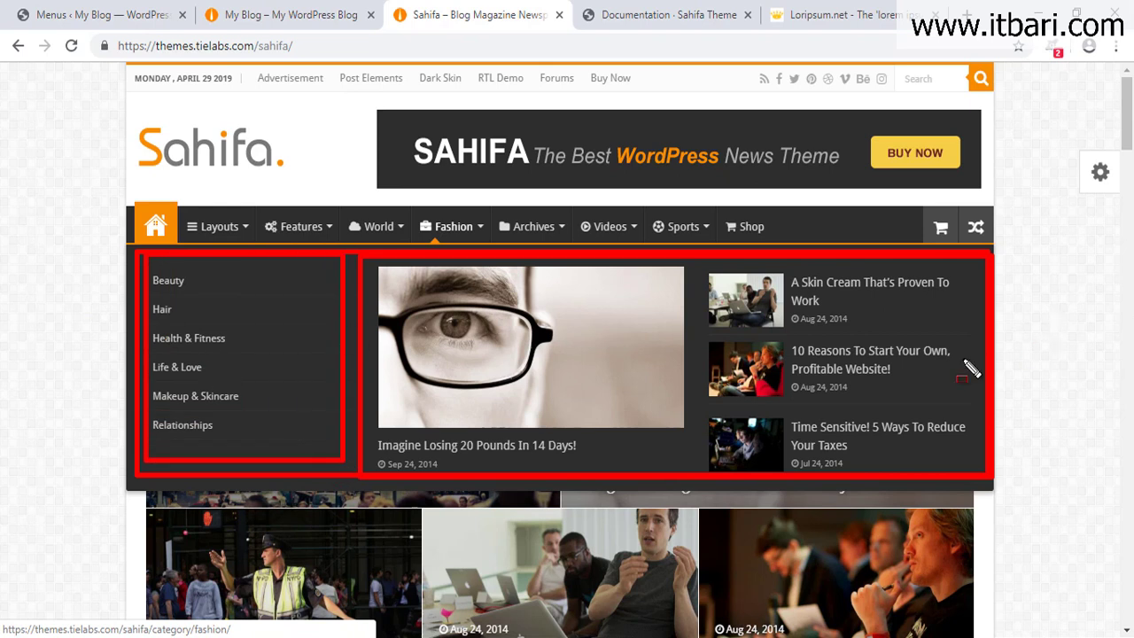
pyautogui.press('Escape')
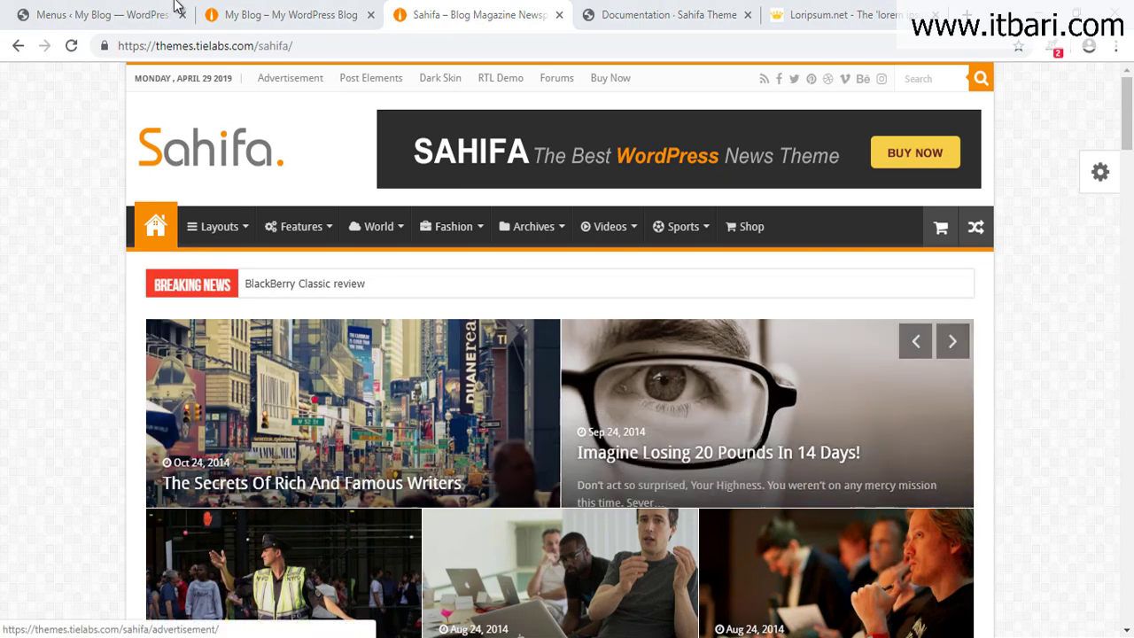
# Step: Return to the blog front page, then review how the demo's Fashion dropdown divides sub-links from featured posts
pyautogui.click(242, 29)
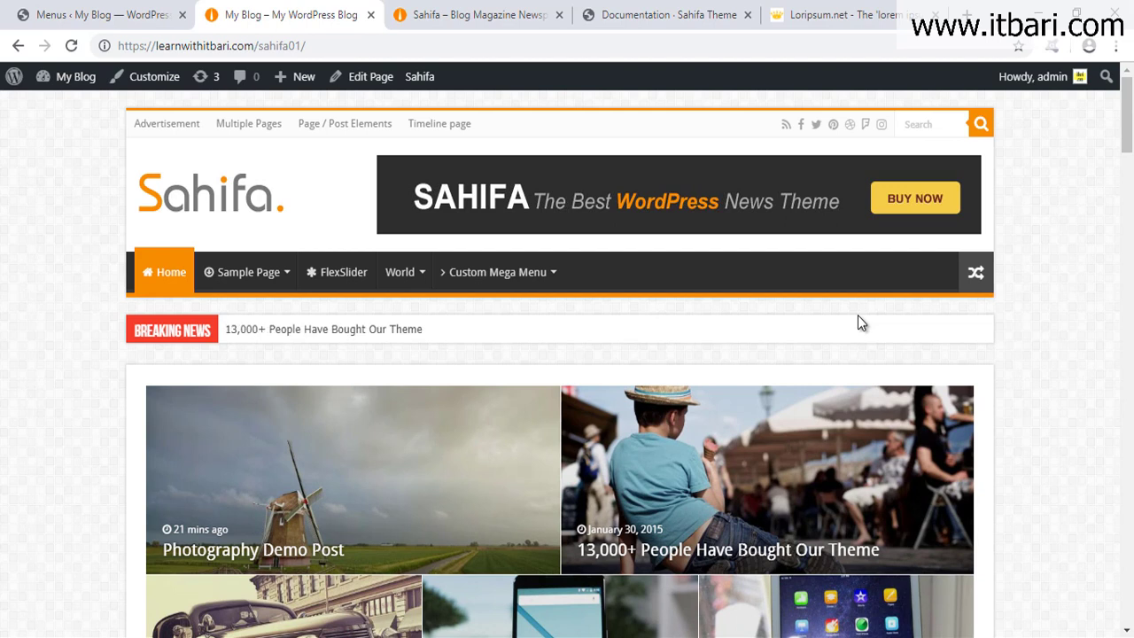
pyautogui.click(541, 12)
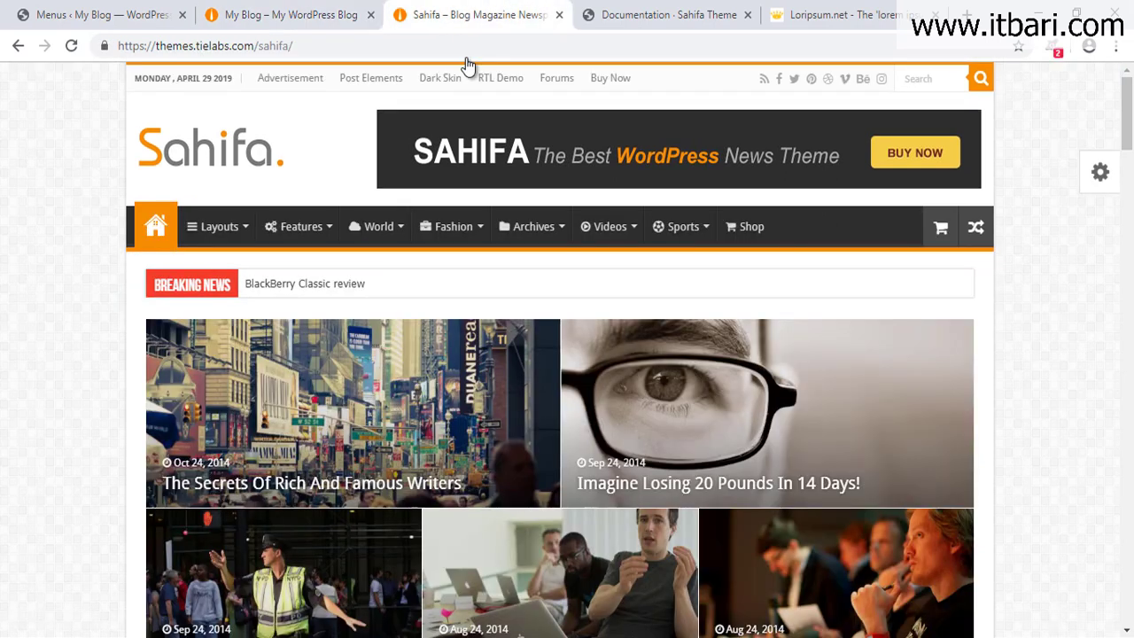
pyautogui.moveTo(461, 245)
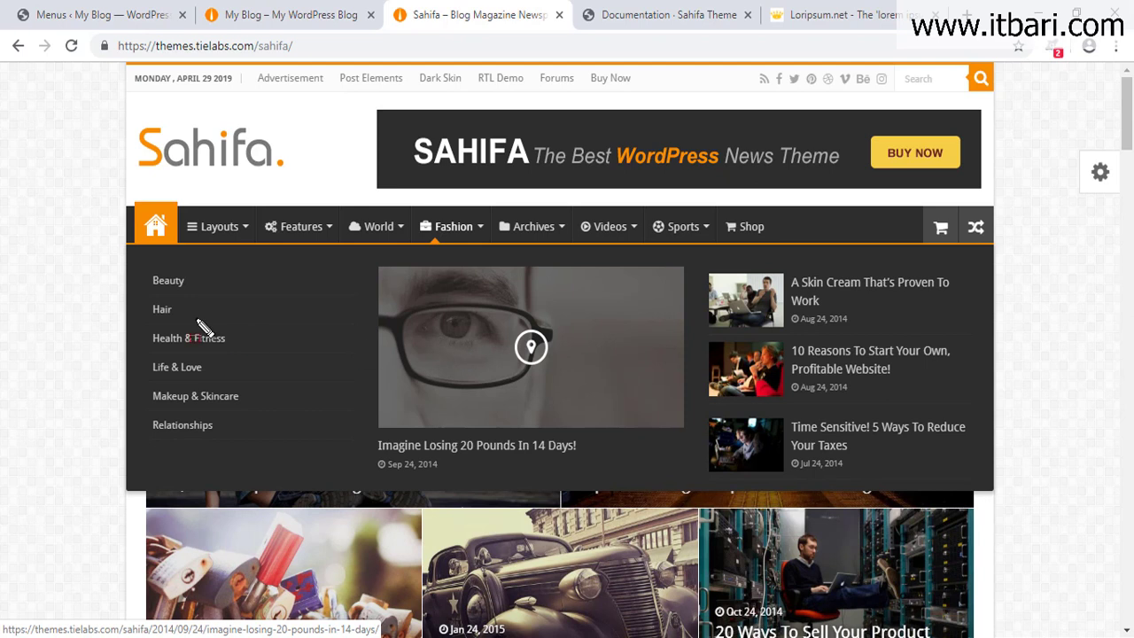
pyautogui.moveTo(127, 248)
pyautogui.mouseDown()
pyautogui.moveTo(823, 501)
pyautogui.moveTo(966, 505)
pyautogui.mouseUp()
pyautogui.moveTo(277, 270); pyautogui.dragTo(278, 440)
pyautogui.moveTo(440, 331); pyautogui.dragTo(964, 498)
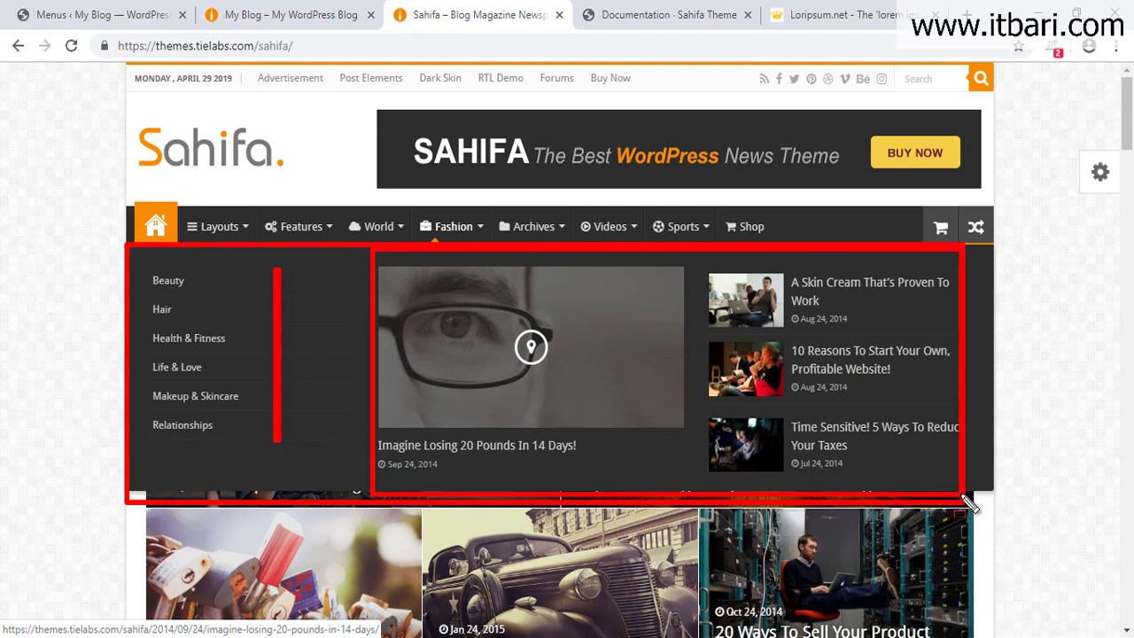
pyautogui.press('Escape')
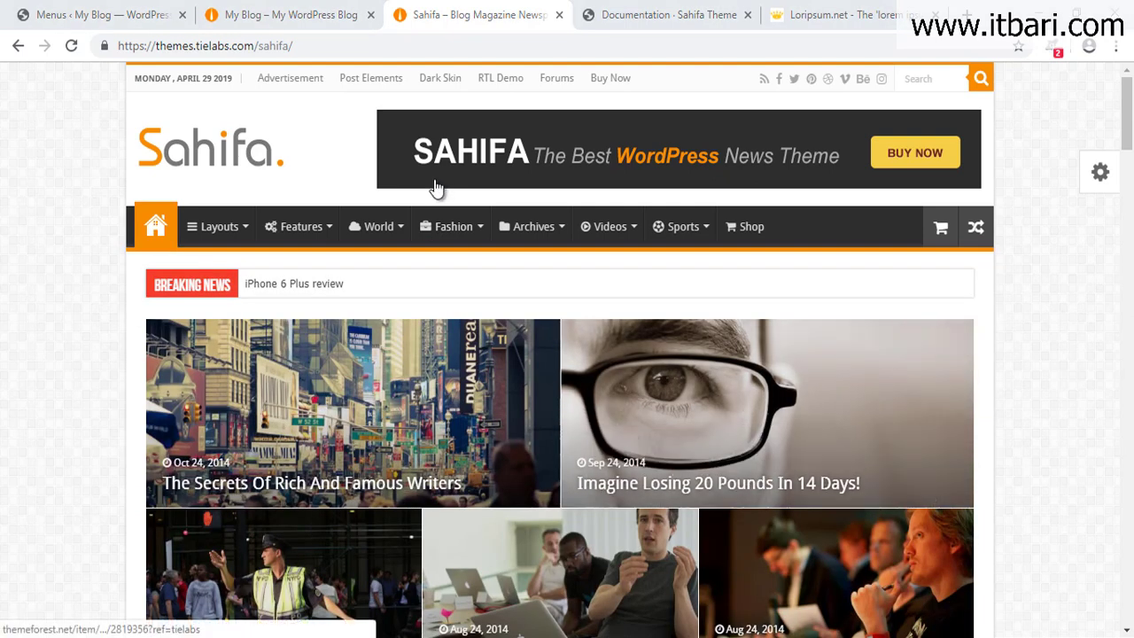